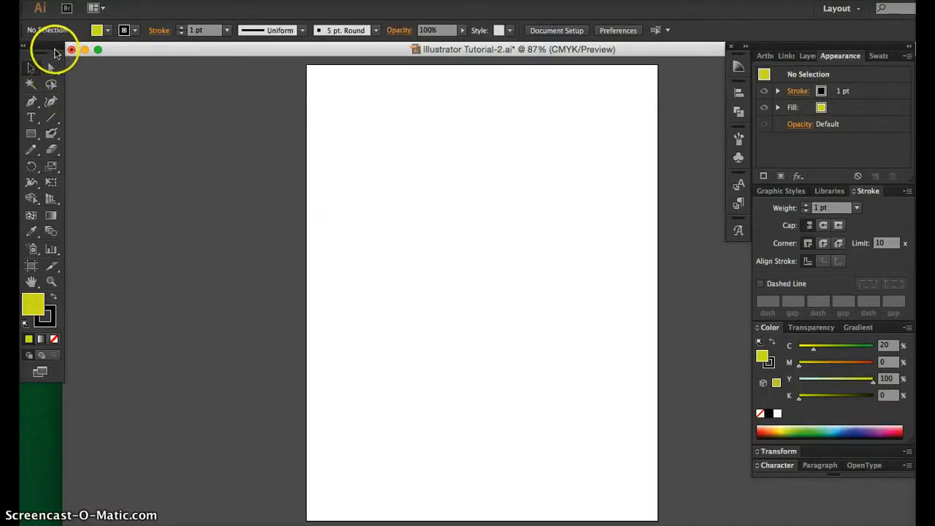
# - Float the Tools panel over the document window and view the hidden variants of the Pen, Type and Rectangle tools
pyautogui.moveTo(50, 48); pyautogui.dragTo(92, 68)
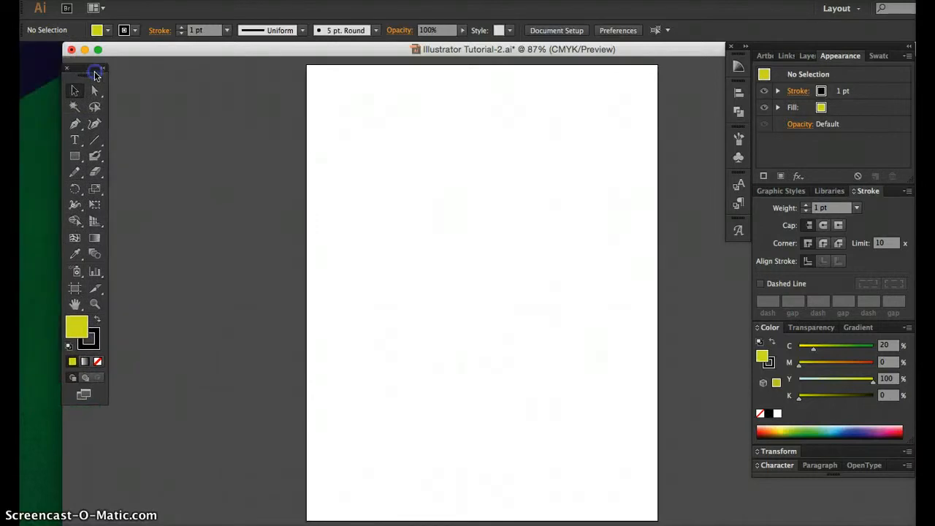
pyautogui.click(80, 131)
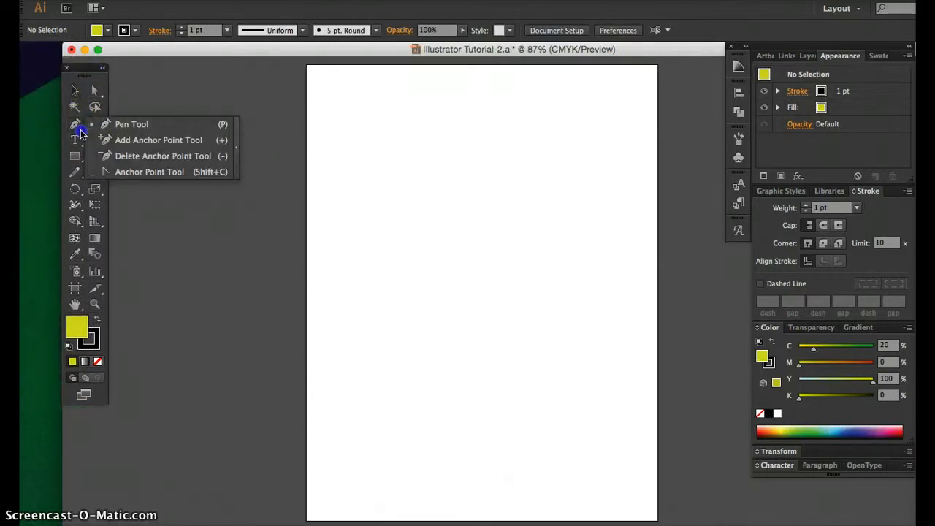
pyautogui.click(78, 128)
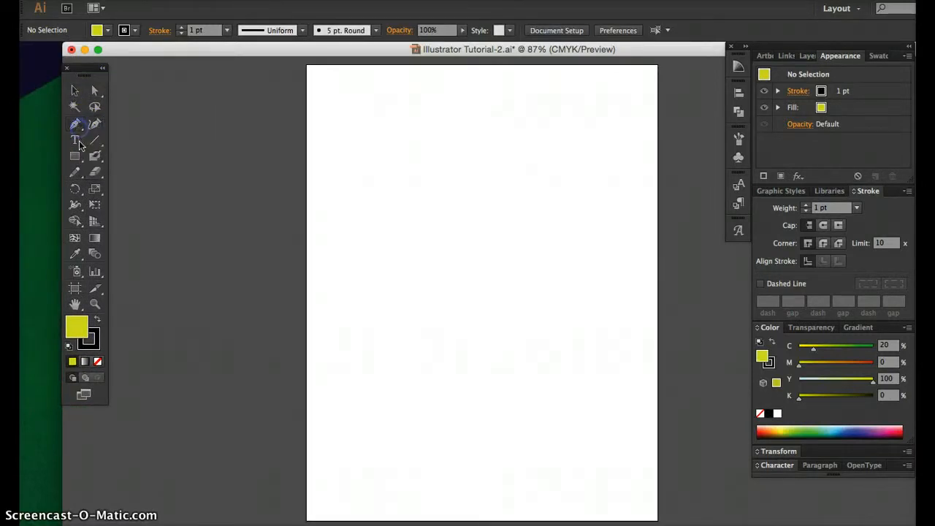
pyautogui.click(80, 144)
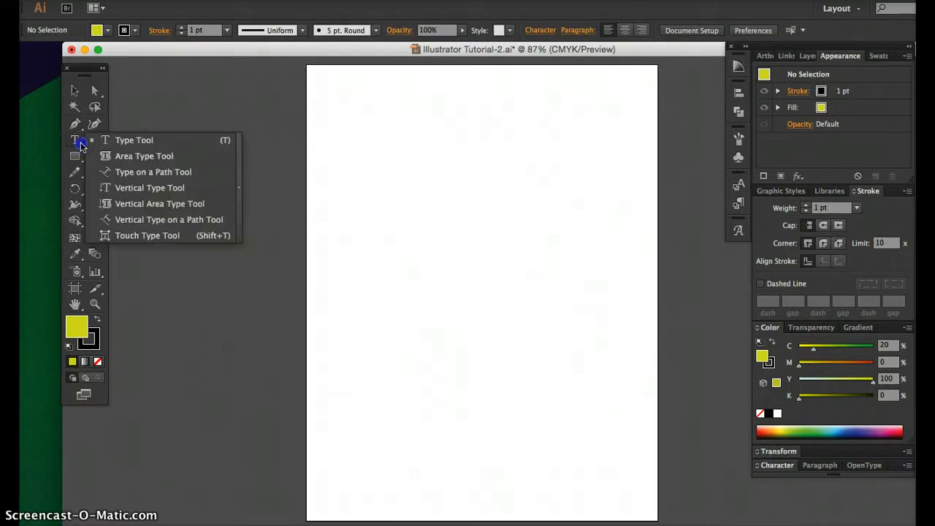
pyautogui.moveTo(81, 144); pyautogui.dragTo(81, 165)
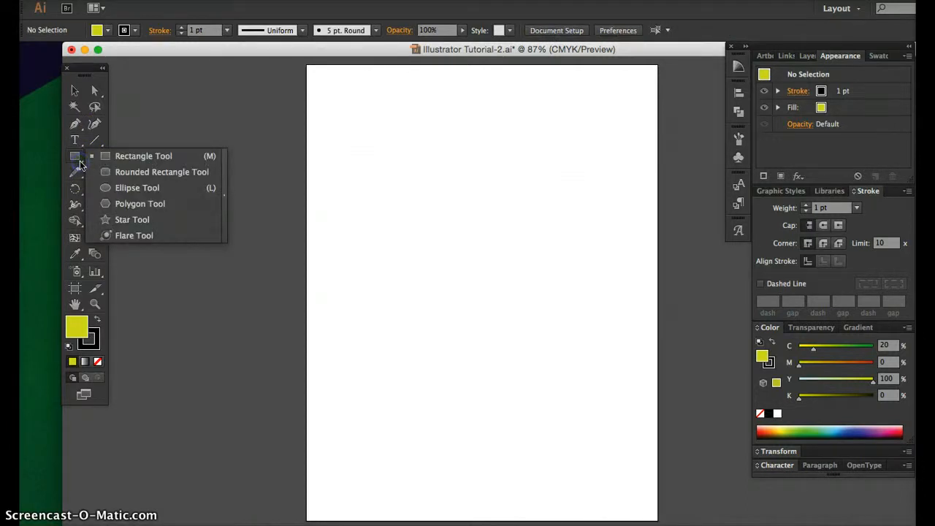
pyautogui.moveTo(75, 158); pyautogui.dragTo(76, 158)
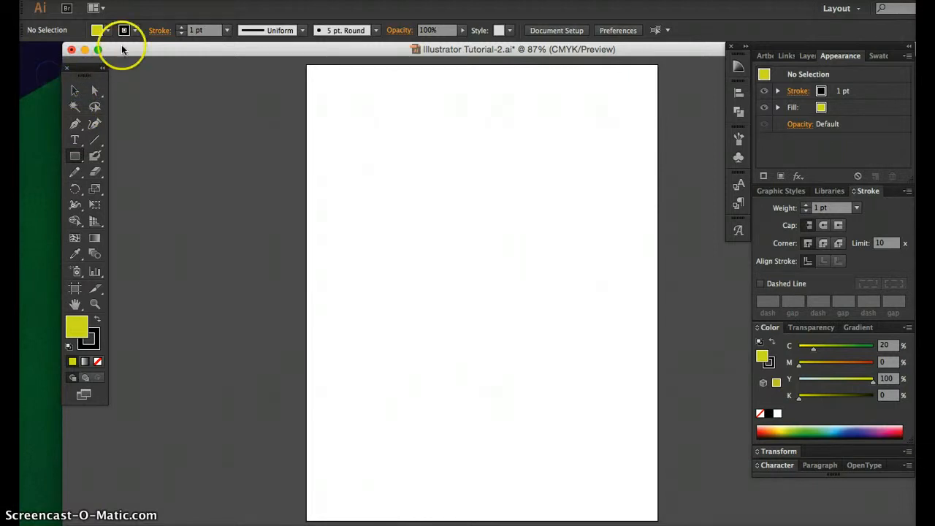
# - Reposition the document window and Tools panel, and detach the Layers panel so it floats beside the artboard
pyautogui.moveTo(128, 48); pyautogui.dragTo(56, 106)
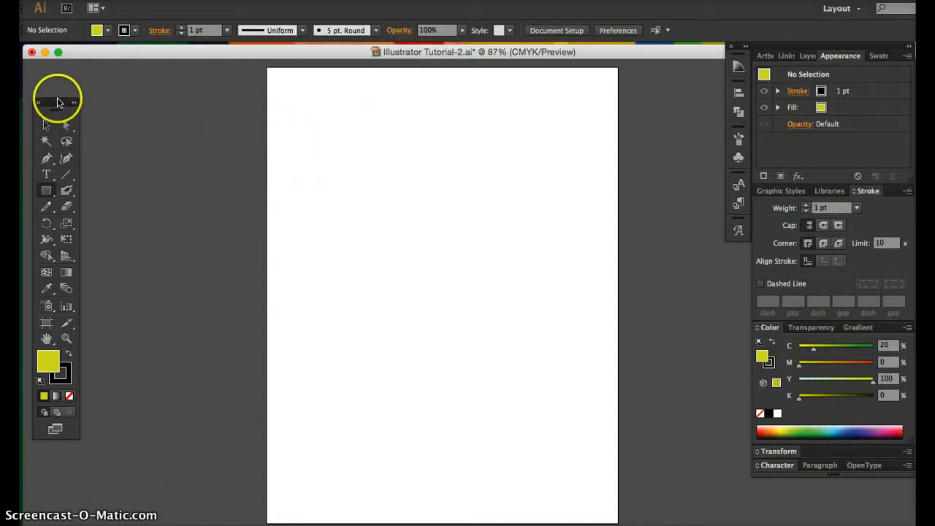
pyautogui.moveTo(58, 103); pyautogui.dragTo(63, 76)
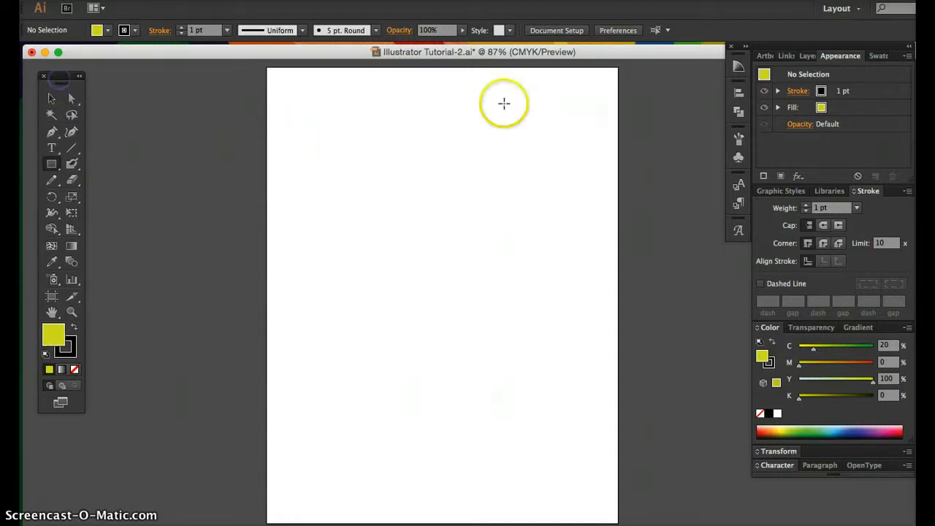
pyautogui.click(806, 56)
pyautogui.moveTo(807, 59); pyautogui.dragTo(619, 145)
pyautogui.moveTo(776, 249); pyautogui.dragTo(717, 321)
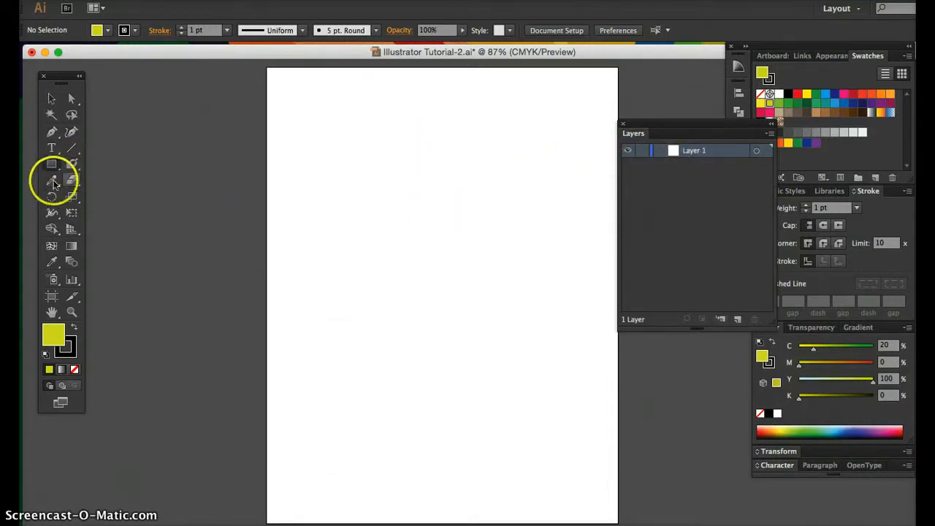
# - Draw a yellow-green rectangle on Layer 1 and a smaller, green-filled one overlapping its upper right on a new Layer 2
pyautogui.moveTo(310, 137); pyautogui.dragTo(511, 267)
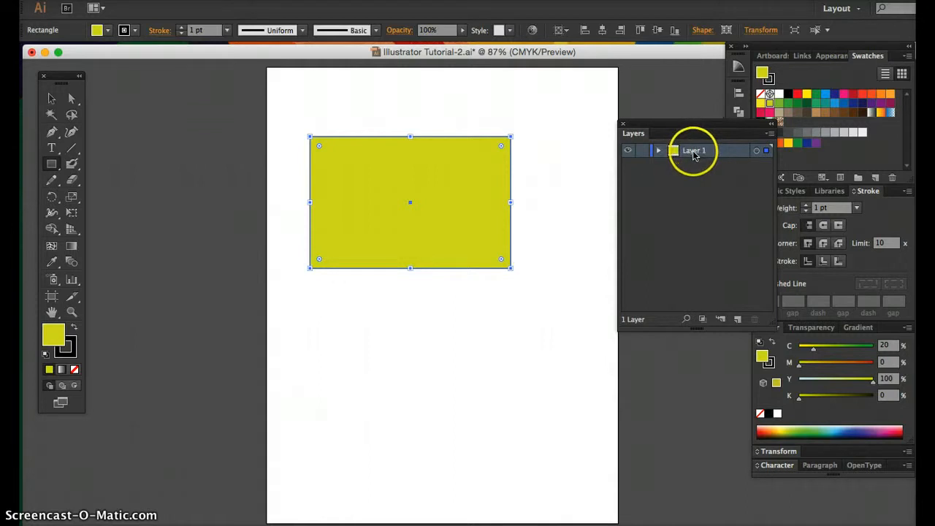
pyautogui.click(737, 322)
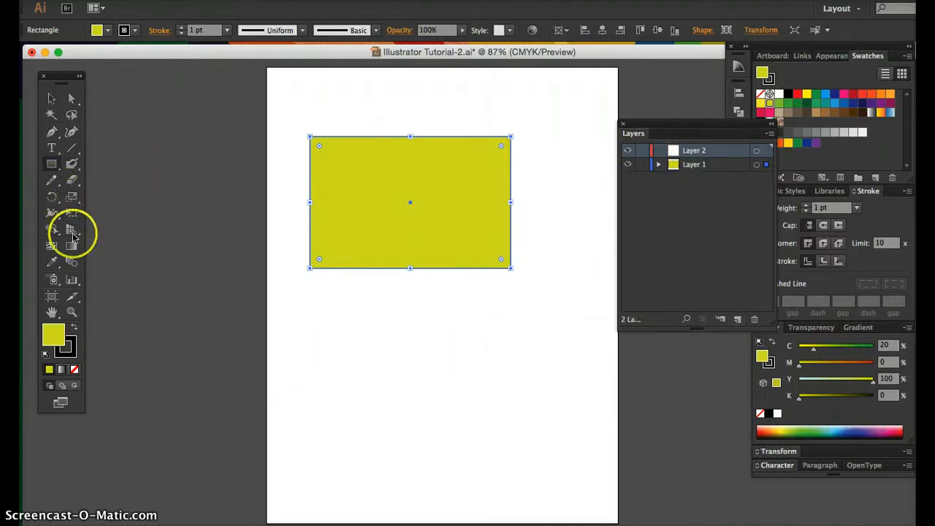
pyautogui.moveTo(378, 102)
pyautogui.mouseDown()
pyautogui.moveTo(443, 200)
pyautogui.moveTo(548, 213)
pyautogui.mouseUp()
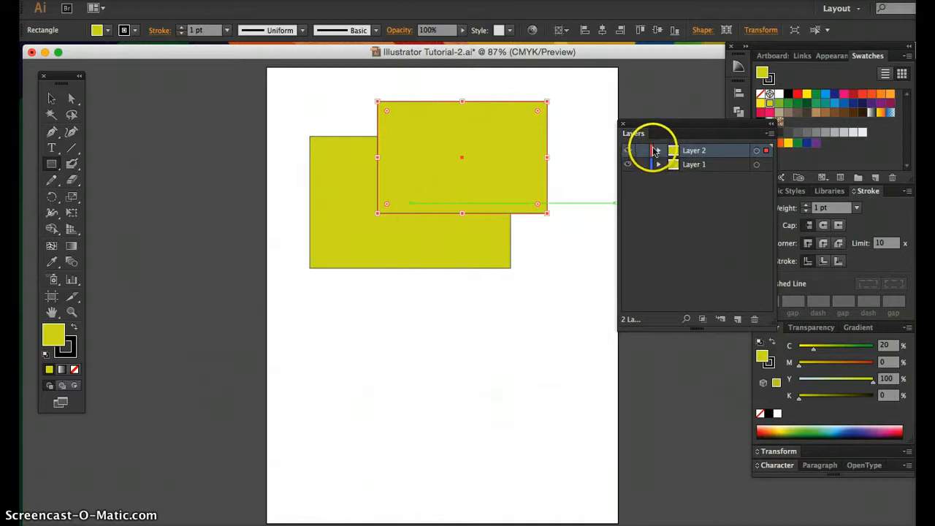
pyautogui.click(797, 106)
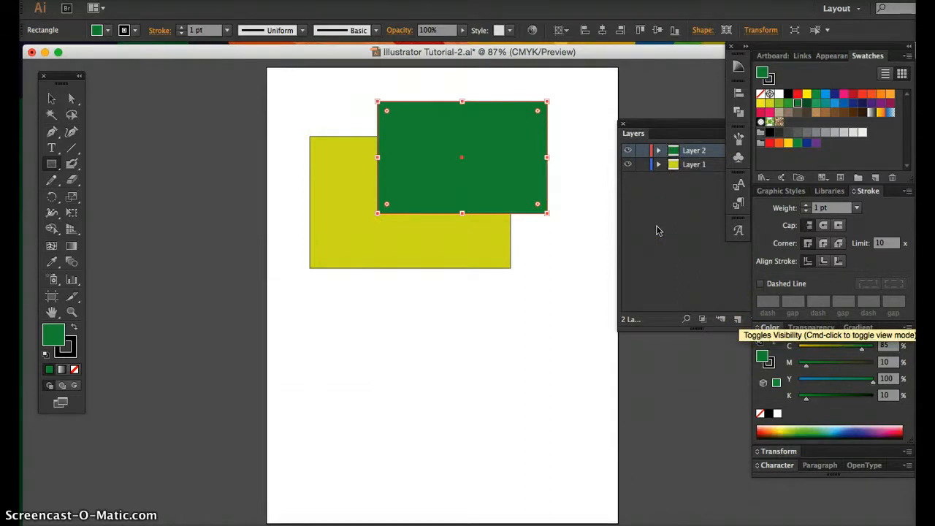
# - Move Layer 1 above Layer 2 in the layer order, placing the yellow rectangle in front of the green one, and deselect everything
pyautogui.click(51, 98)
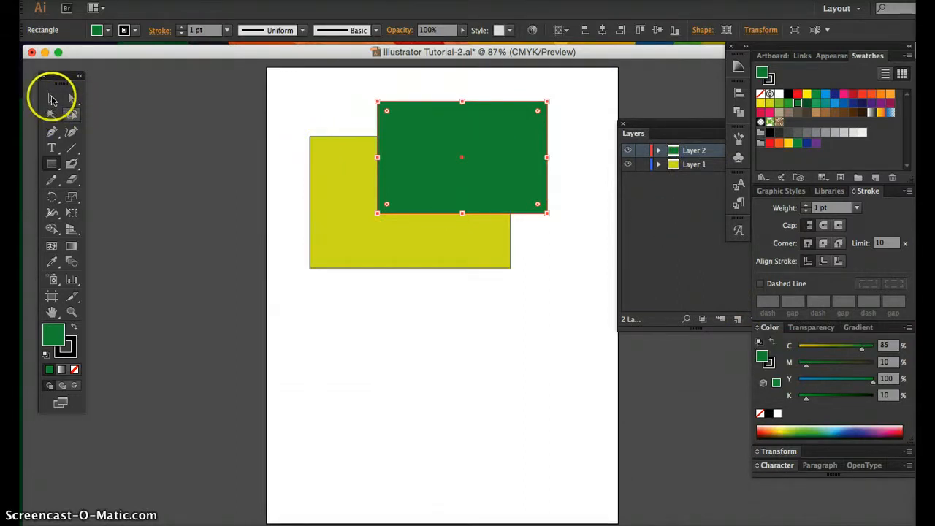
pyautogui.click(330, 146)
pyautogui.click(451, 112)
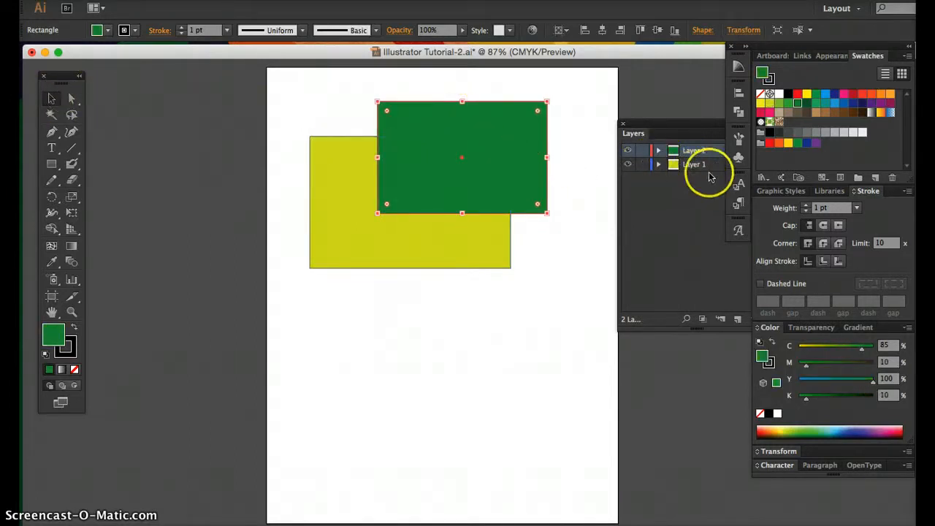
pyautogui.moveTo(695, 125); pyautogui.dragTo(641, 121)
pyautogui.click(640, 162)
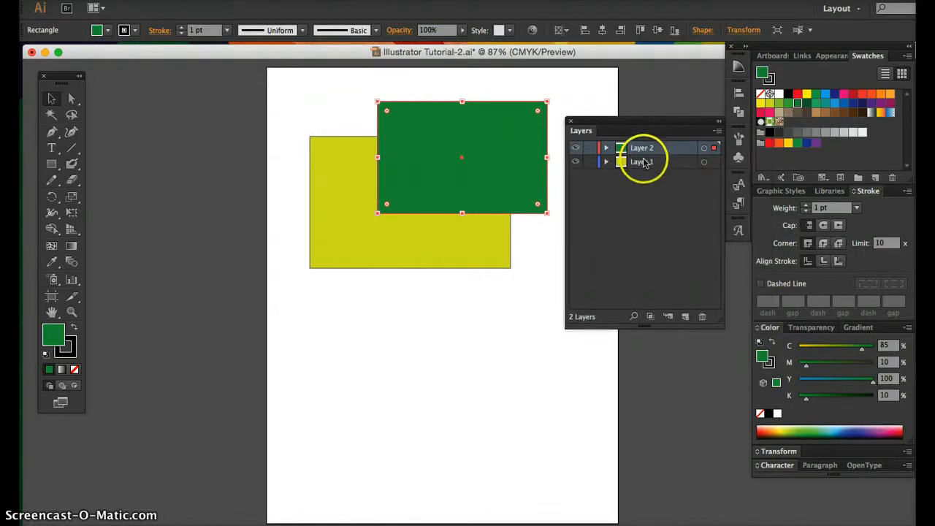
pyautogui.click(642, 162)
pyautogui.moveTo(642, 161); pyautogui.dragTo(645, 146)
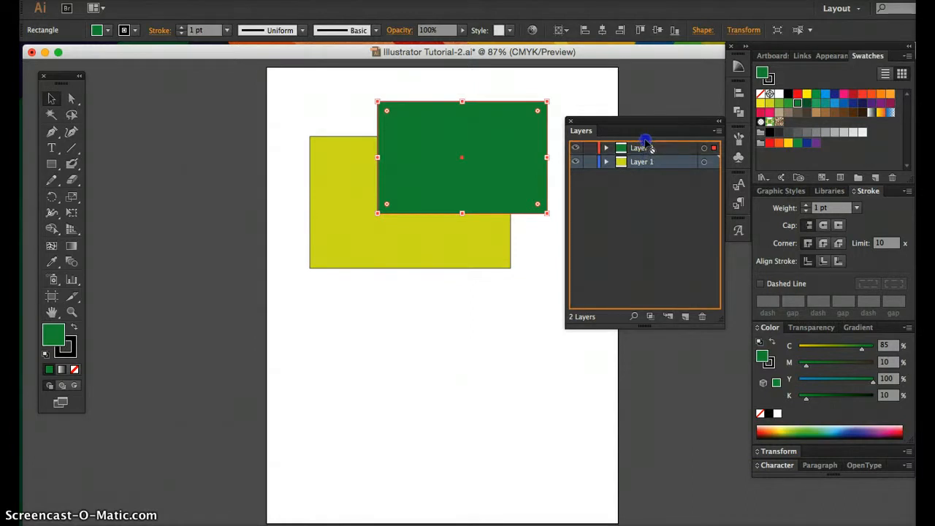
pyautogui.moveTo(644, 141); pyautogui.dragTo(643, 143)
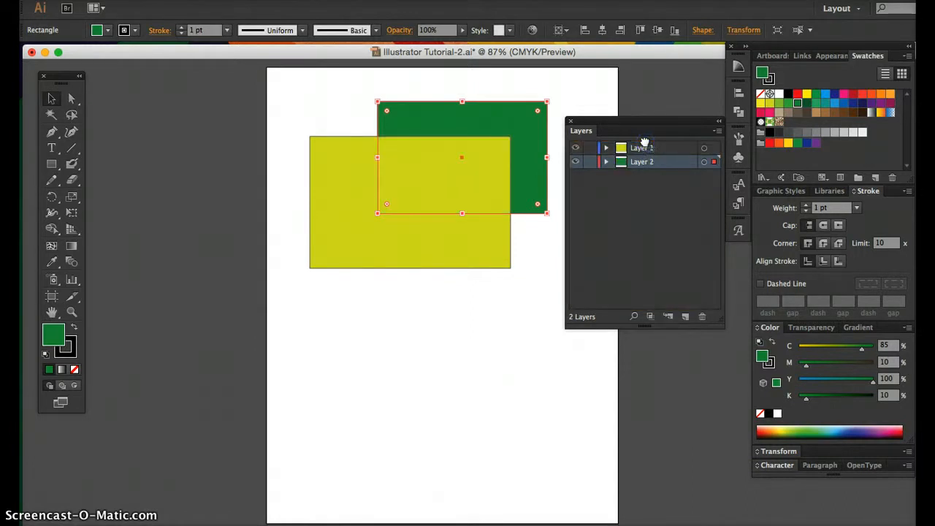
pyautogui.click(488, 281)
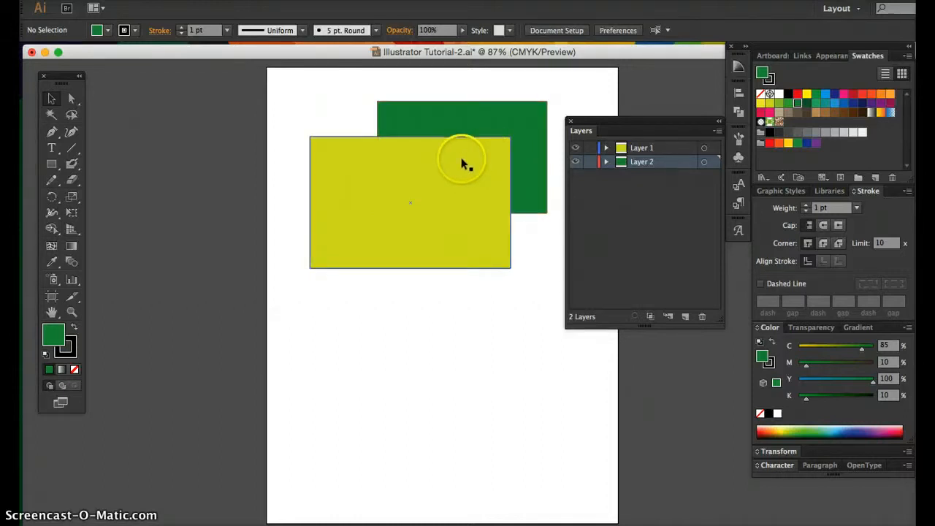
# - Close the floating Layers panel and reopen it
pyautogui.moveTo(613, 123)
pyautogui.mouseDown()
pyautogui.moveTo(630, 183)
pyautogui.moveTo(677, 173)
pyautogui.moveTo(626, 110)
pyautogui.moveTo(613, 109)
pyautogui.mouseUp()
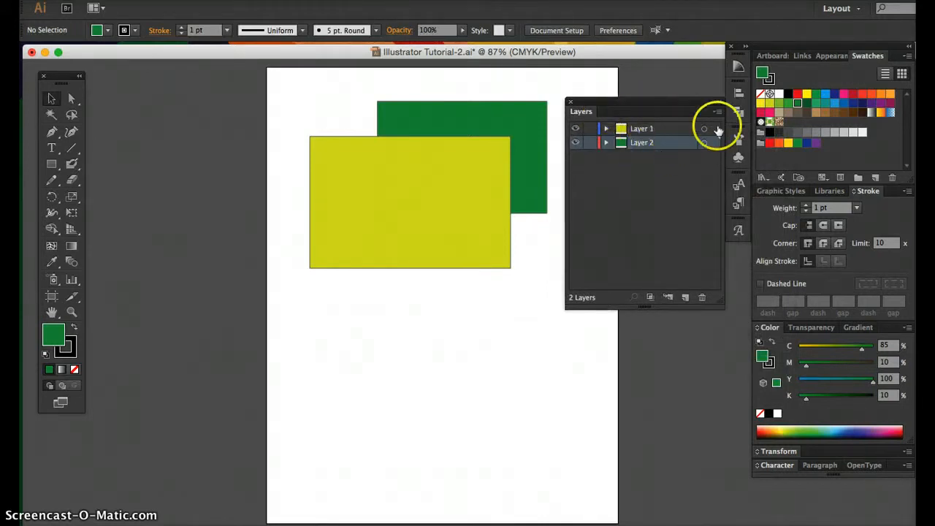
pyautogui.click(571, 103)
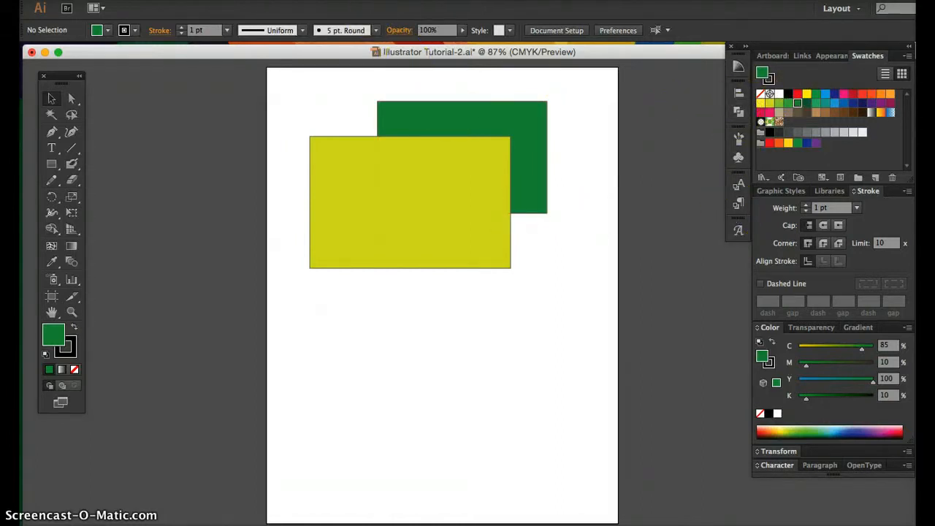
pyautogui.click(358, 1)
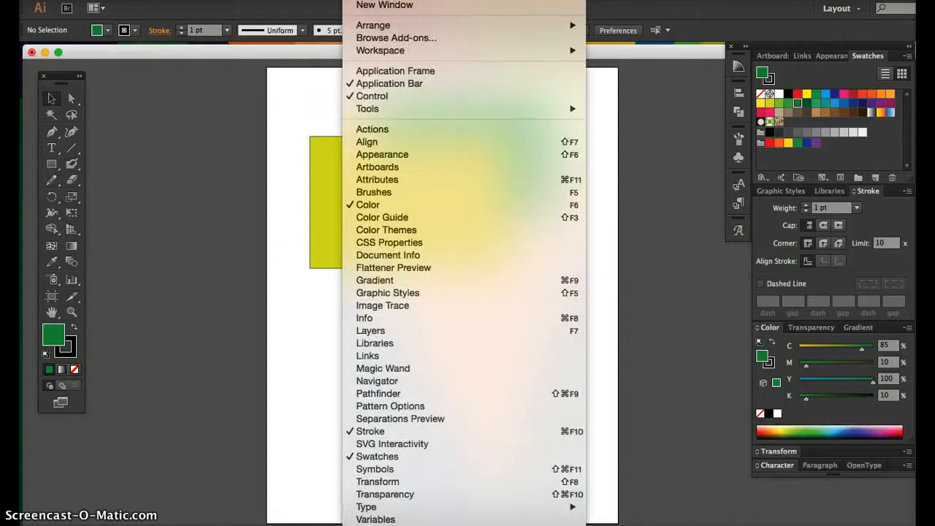
pyautogui.click(372, 332)
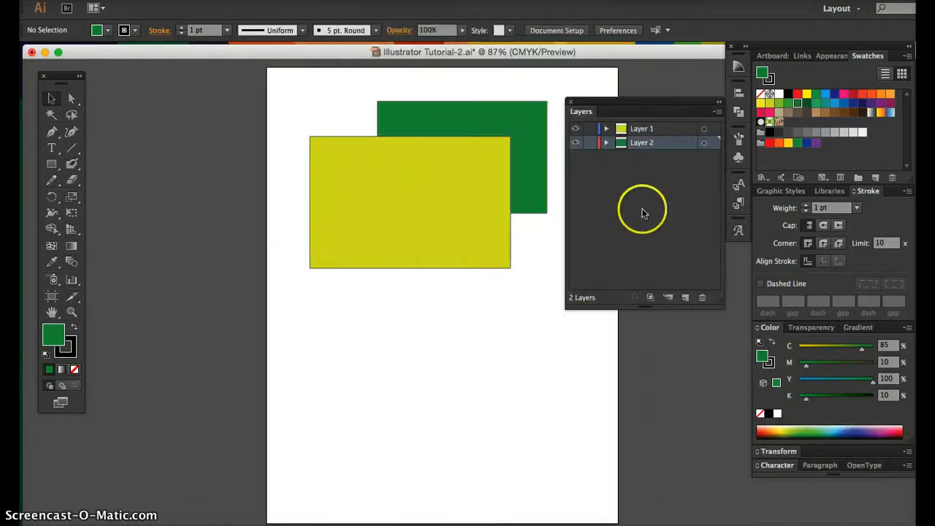
# - Dock the Layers panel in the same group as Appearance and Swatches, and leave Layers as the displayed panel
pyautogui.click(589, 114)
pyautogui.moveTo(589, 114)
pyautogui.mouseDown()
pyautogui.moveTo(729, 248)
pyautogui.moveTo(766, 261)
pyautogui.moveTo(800, 193)
pyautogui.moveTo(808, 197)
pyautogui.moveTo(796, 193)
pyautogui.mouseUp()
pyautogui.rightClick(810, 185)
pyautogui.click(815, 198)
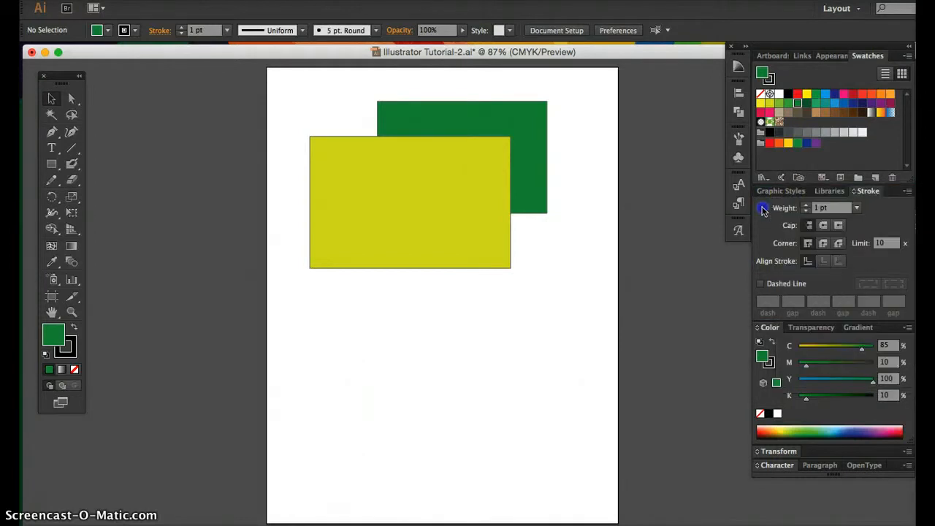
pyautogui.press('F7')
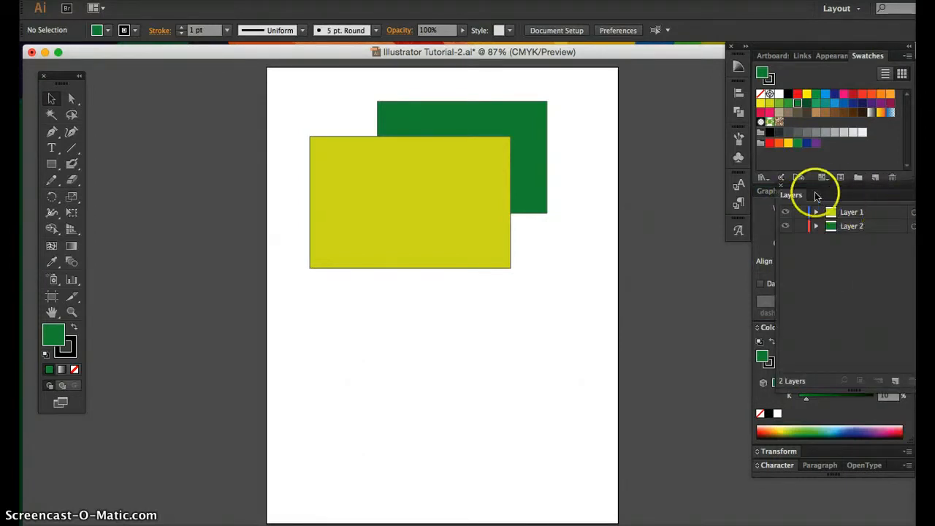
pyautogui.moveTo(784, 196); pyautogui.dragTo(785, 65)
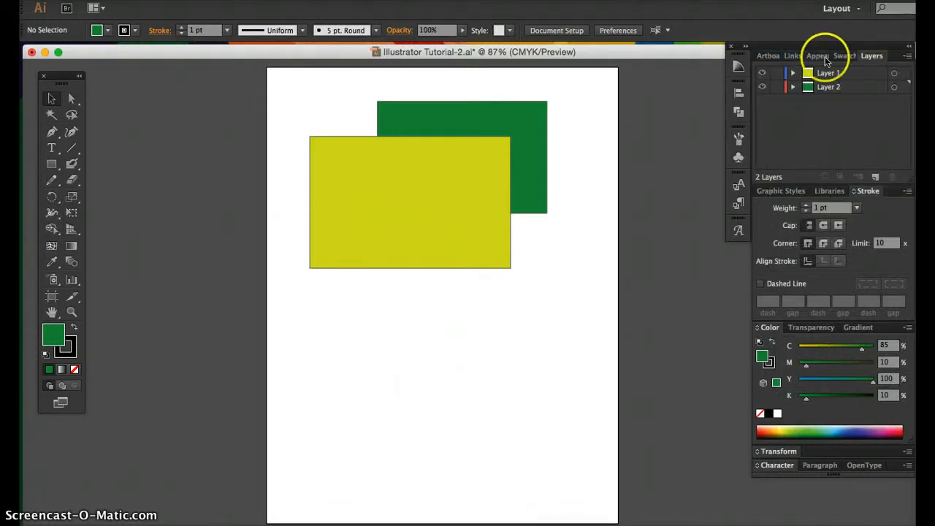
pyautogui.click(844, 56)
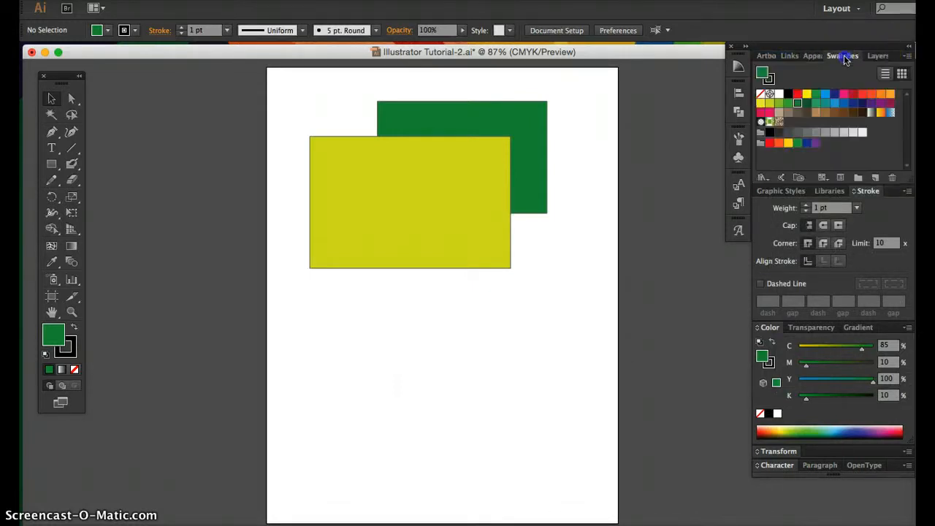
pyautogui.click(813, 55)
pyautogui.click(877, 56)
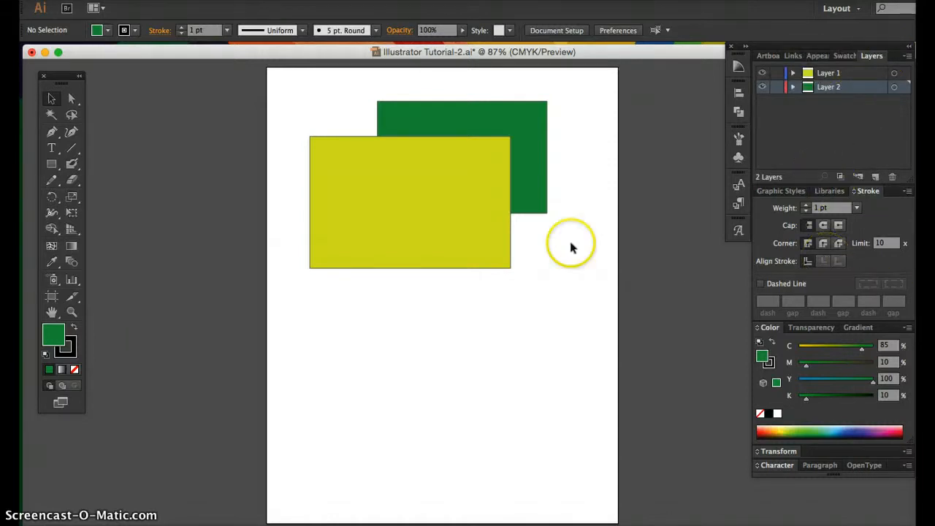
# - Move the green rectangle to the artboard's upper left and the yellow one well below it, and select the green one
pyautogui.moveTo(402, 200); pyautogui.dragTo(432, 301)
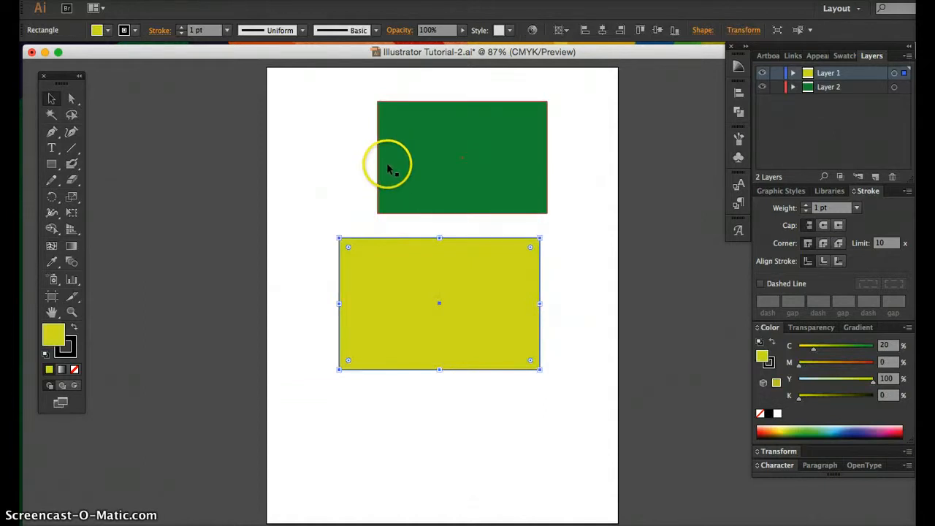
pyautogui.click(68, 102)
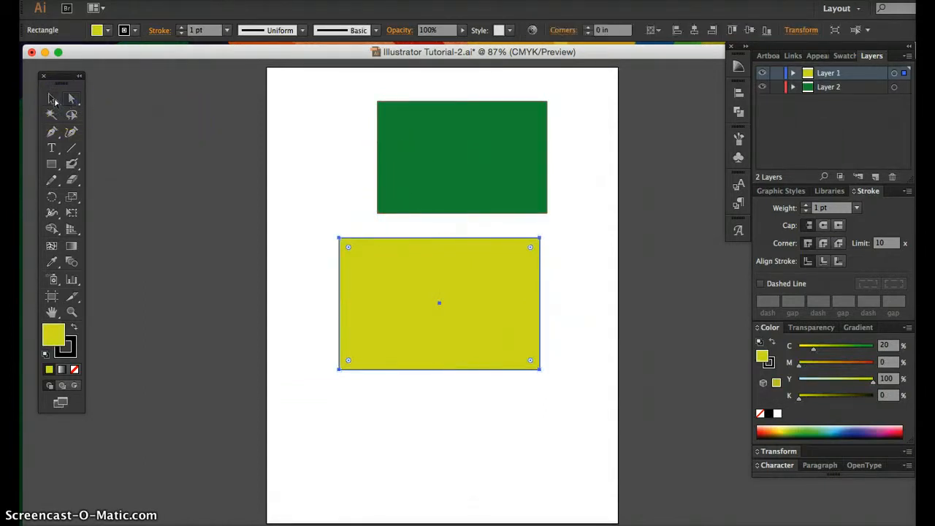
pyautogui.click(53, 101)
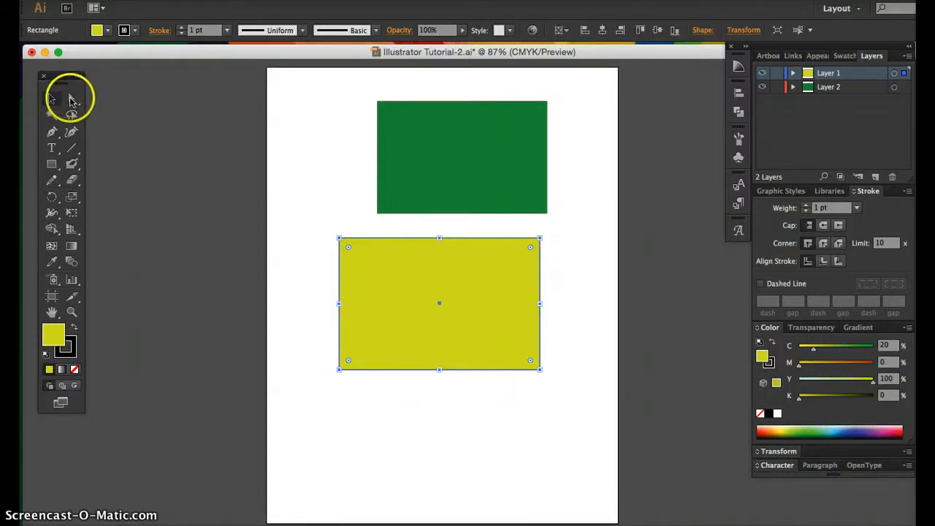
pyautogui.click(429, 150)
pyautogui.moveTo(391, 142); pyautogui.dragTo(323, 135)
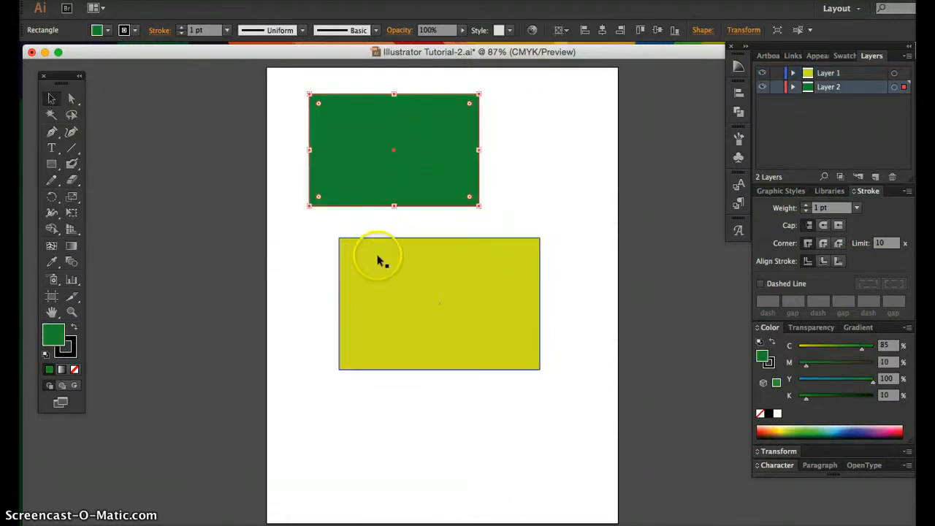
pyautogui.moveTo(378, 259); pyautogui.dragTo(357, 299)
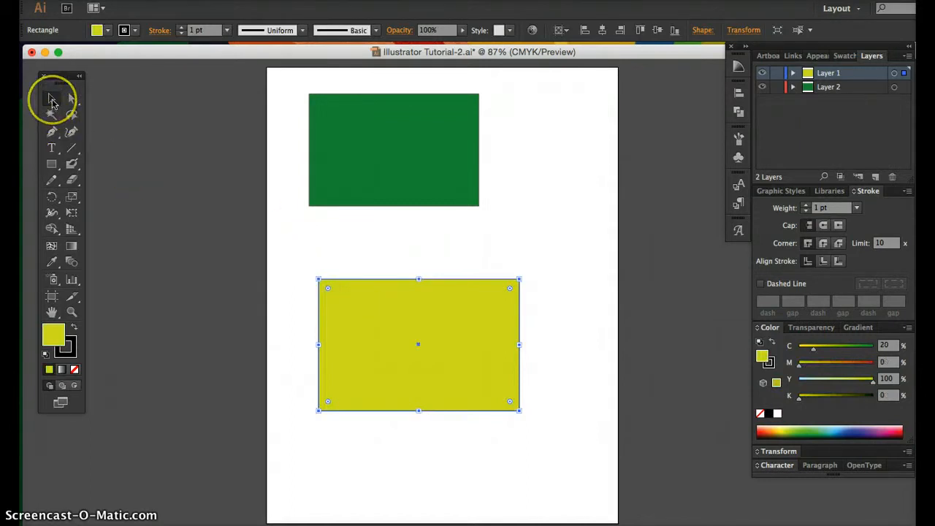
pyautogui.click(336, 145)
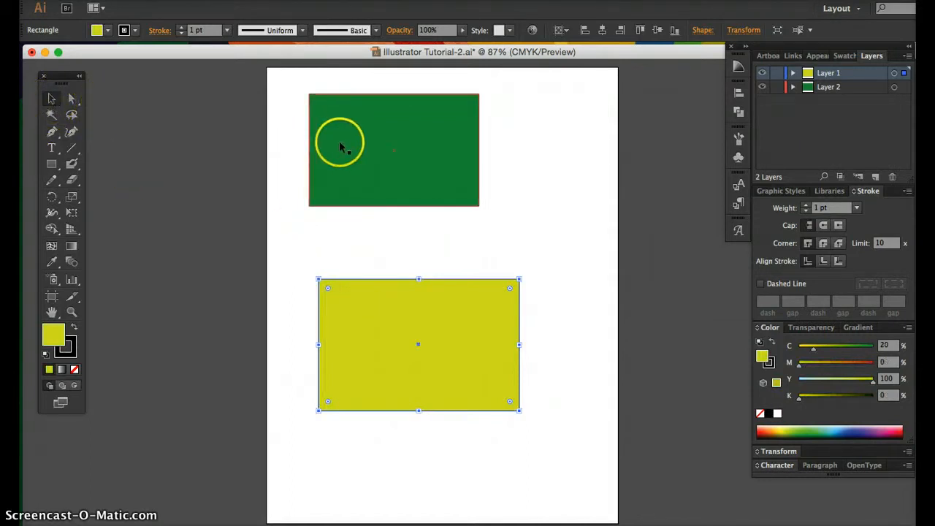
pyautogui.click(456, 157)
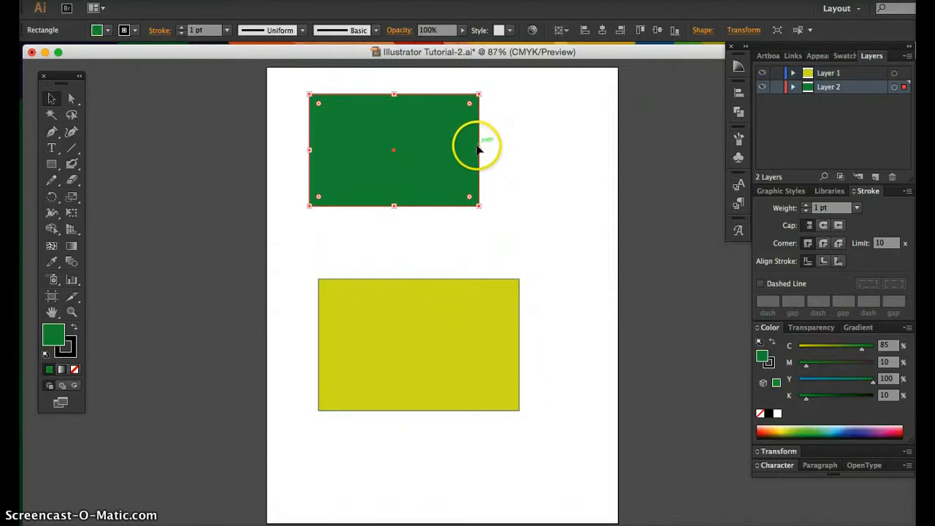
# - Resize the green rectangle smaller than the yellow one and move it behind the yellow rectangle's centre
pyautogui.moveTo(479, 150); pyautogui.dragTo(585, 151)
pyautogui.moveTo(447, 210); pyautogui.dragTo(446, 251)
pyautogui.moveTo(585, 251); pyautogui.dragTo(447, 172)
pyautogui.moveTo(412, 135); pyautogui.dragTo(453, 346)
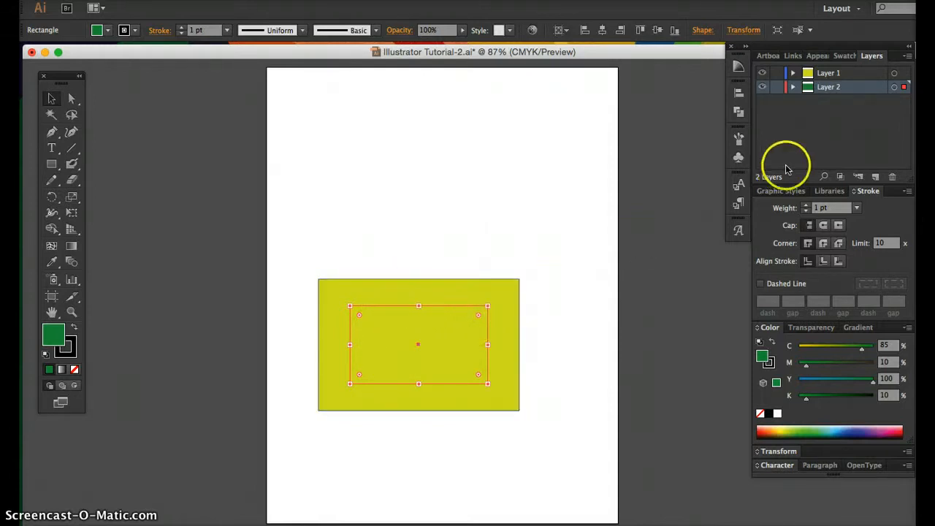
# - Delete Layer 2 together with its green rectangle
pyautogui.click(842, 77)
pyautogui.click(844, 87)
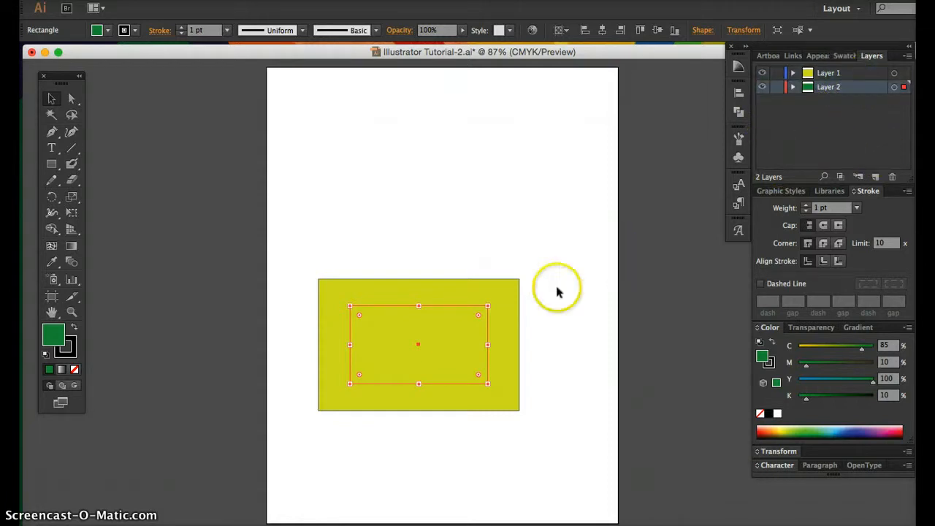
pyautogui.click(895, 177)
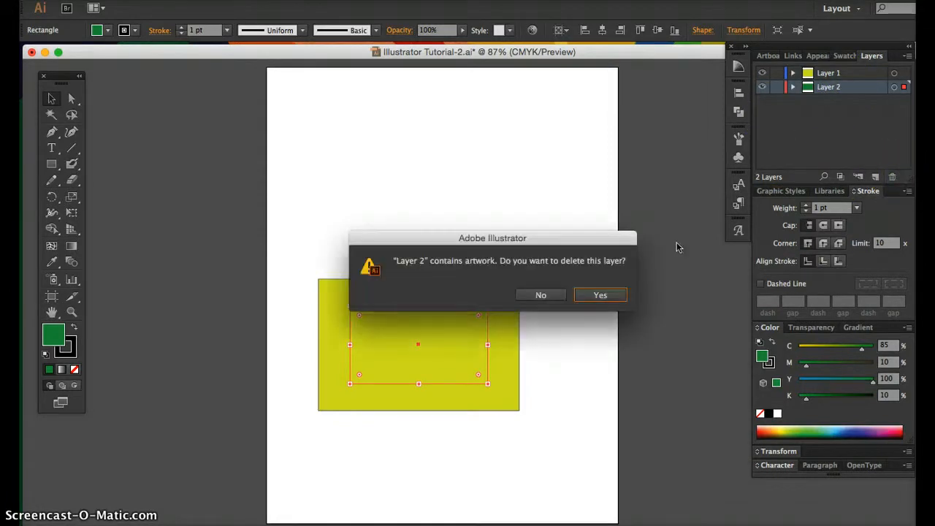
pyautogui.click(597, 297)
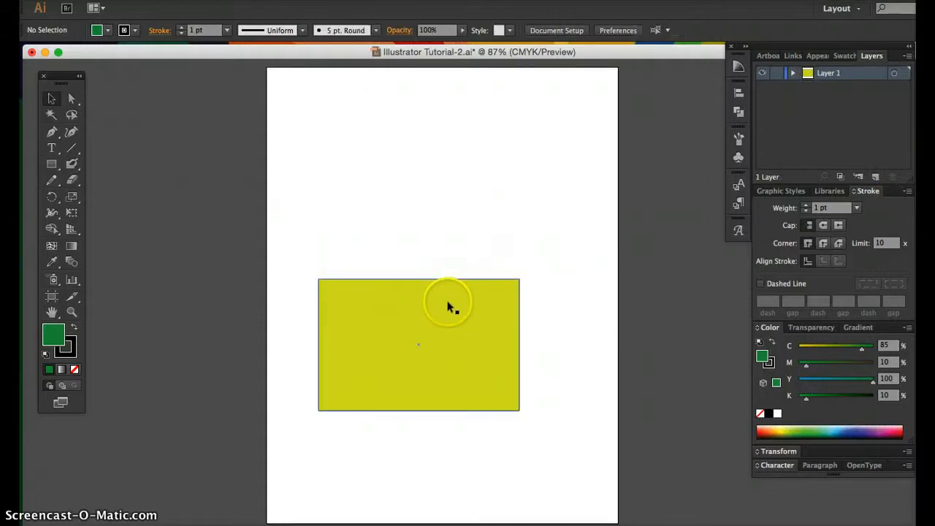
# - Move the yellow rectangle up the artboard and stretch its bottom edge downward to make it nearly square
pyautogui.click(449, 307)
pyautogui.moveTo(454, 231); pyautogui.dragTo(460, 198)
pyautogui.click(434, 299)
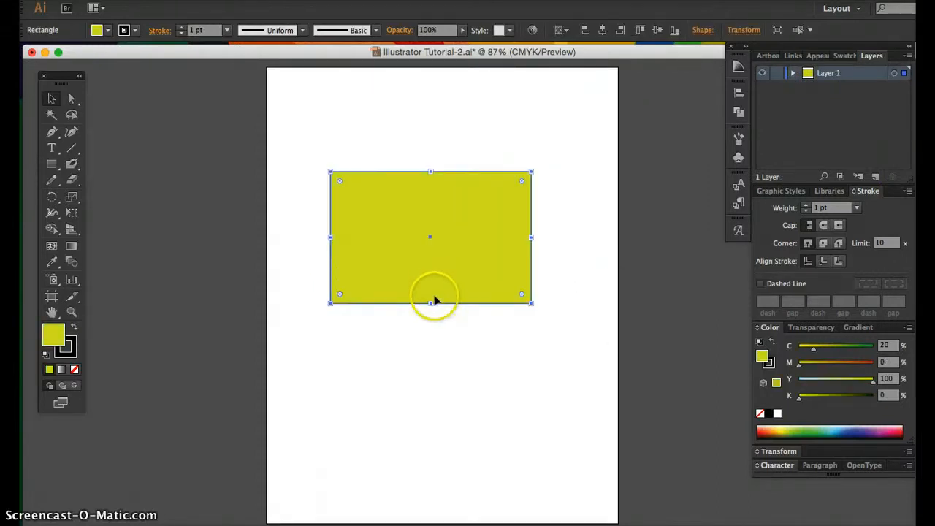
pyautogui.moveTo(433, 302); pyautogui.dragTo(431, 369)
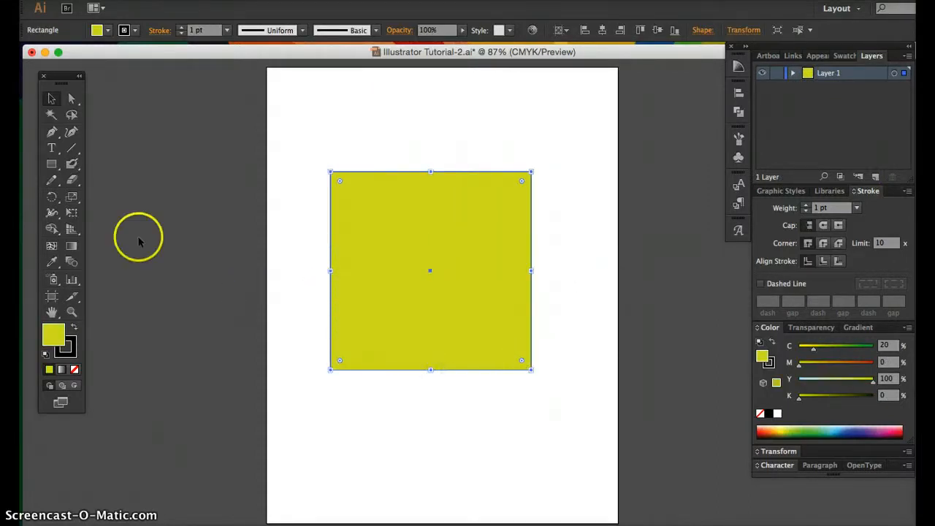
# - Draw a wide, short rounded rectangle above the yellow square and fill it with the green swatch C=100, M=0, Y=100, K=0
pyautogui.click(51, 167)
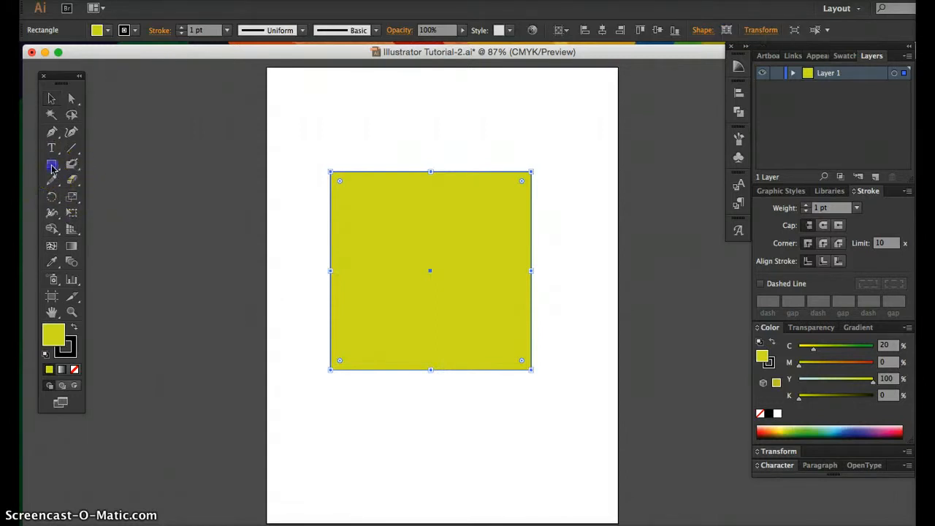
pyautogui.moveTo(52, 168); pyautogui.dragTo(104, 181)
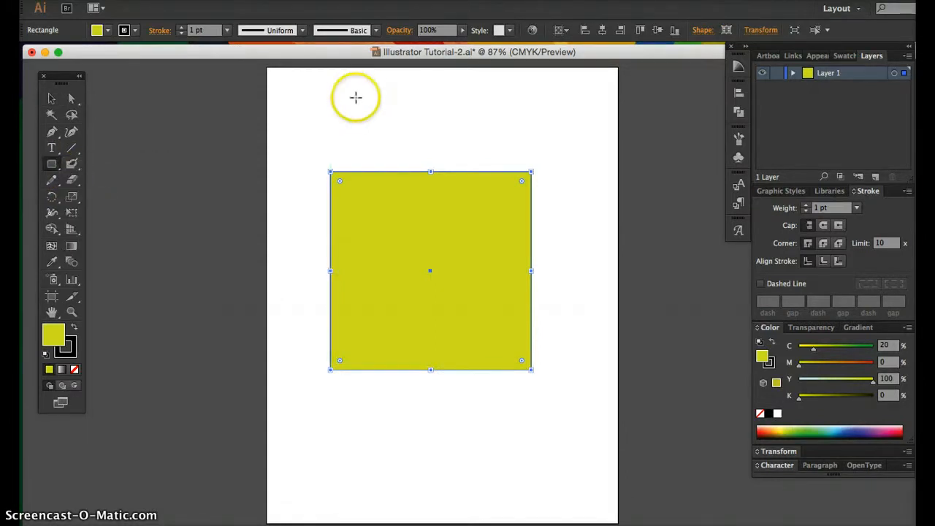
pyautogui.moveTo(314, 98)
pyautogui.mouseDown()
pyautogui.moveTo(403, 144)
pyautogui.moveTo(579, 152)
pyautogui.mouseUp()
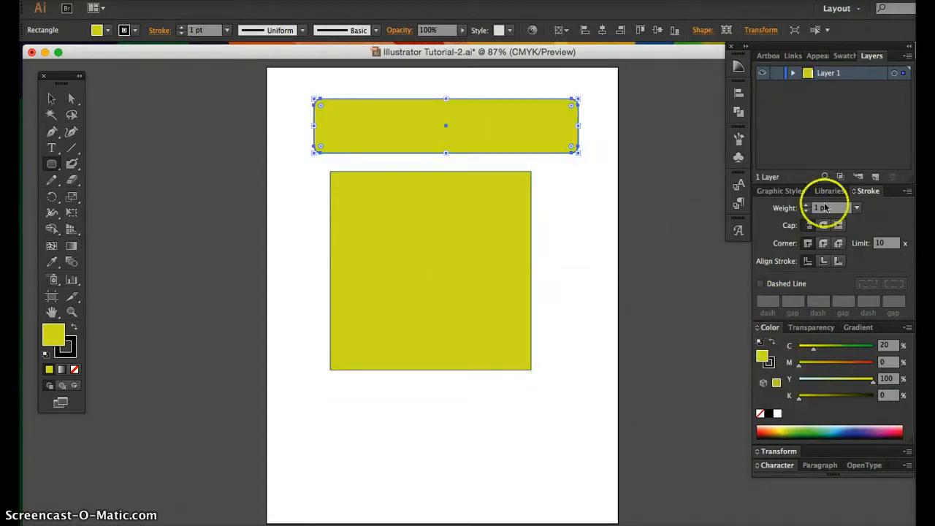
pyautogui.click(843, 57)
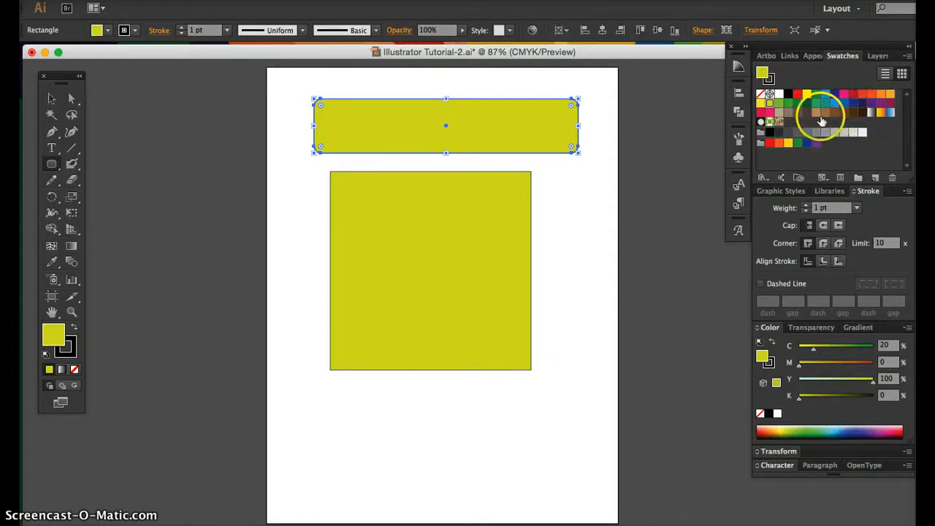
pyautogui.click(816, 94)
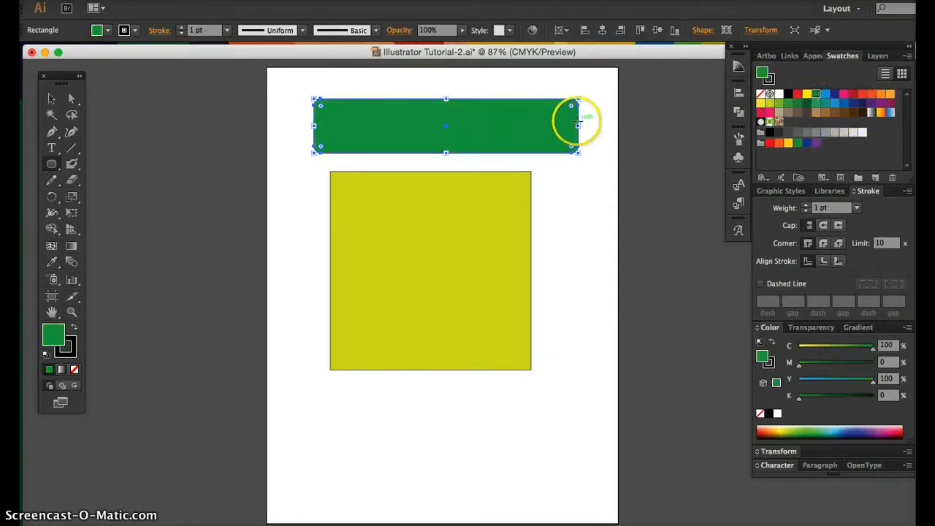
# - Move the green rounded rectangle down over the upper part of the yellow square and deselect it
pyautogui.click(52, 98)
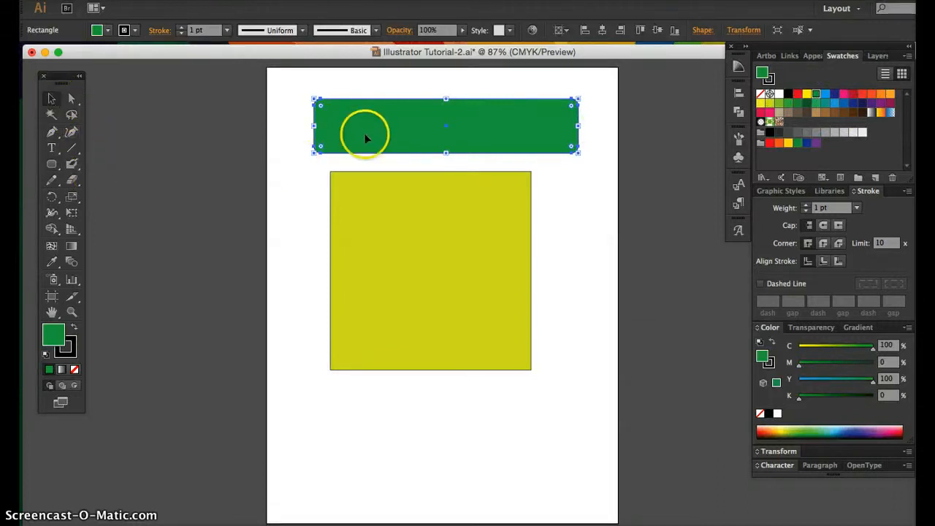
pyautogui.rightClick(428, 133)
pyautogui.click(372, 184)
pyautogui.moveTo(347, 147); pyautogui.dragTo(336, 232)
pyautogui.click(361, 195)
pyautogui.click(373, 149)
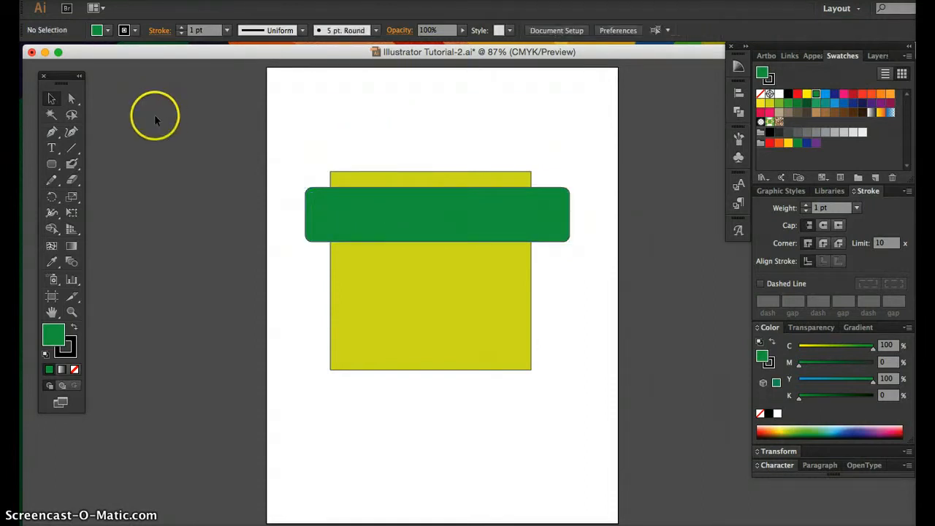
# - With Direct Selection, move the yellow square's upper-left anchor to about X 1.03, Y 0.54 in and its lower-right anchor to about X 5.67, Y 9.66 in
pyautogui.press('a')
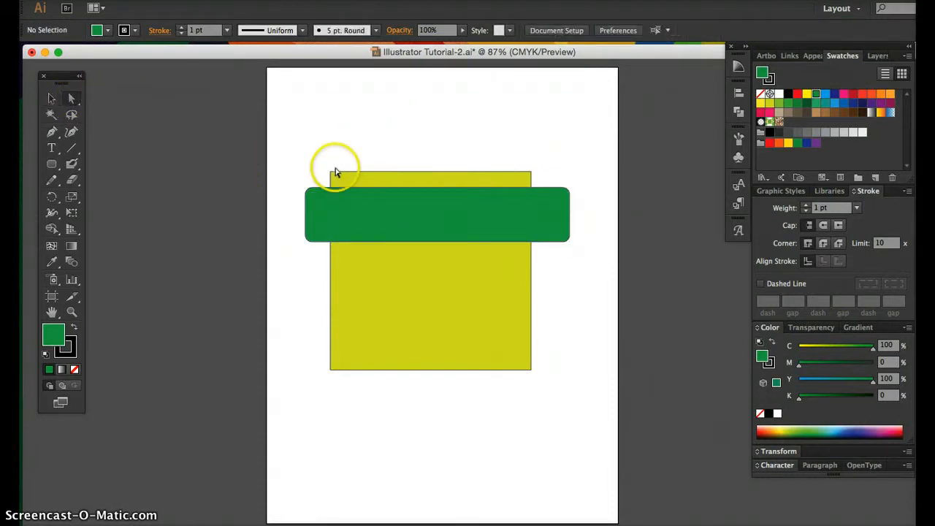
pyautogui.click(332, 174)
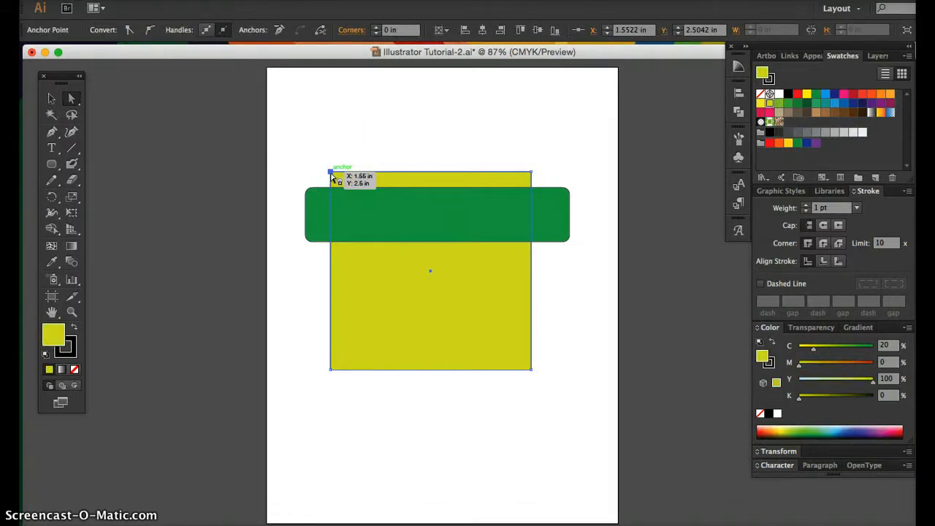
pyautogui.click(538, 167)
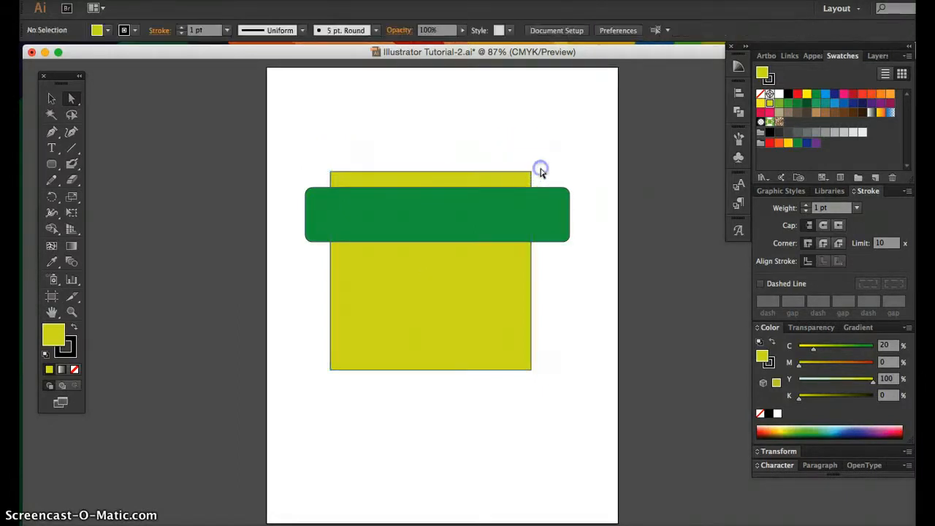
pyautogui.click(331, 172)
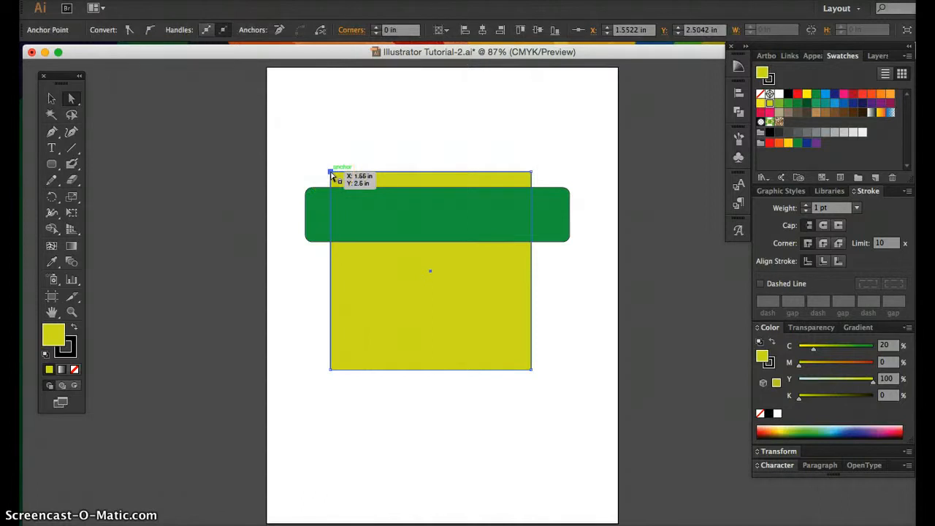
pyautogui.moveTo(330, 173); pyautogui.dragTo(309, 90)
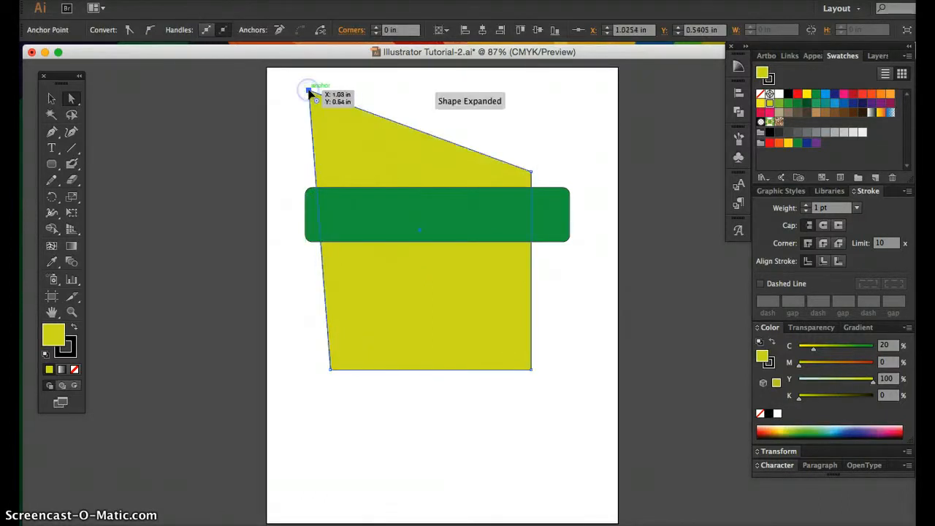
pyautogui.moveTo(532, 370); pyautogui.dragTo(500, 472)
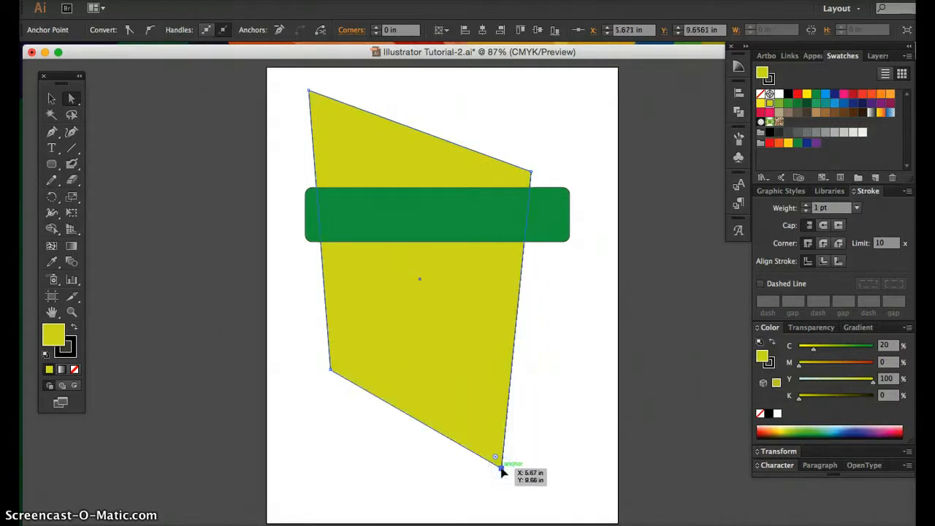
pyautogui.click(495, 413)
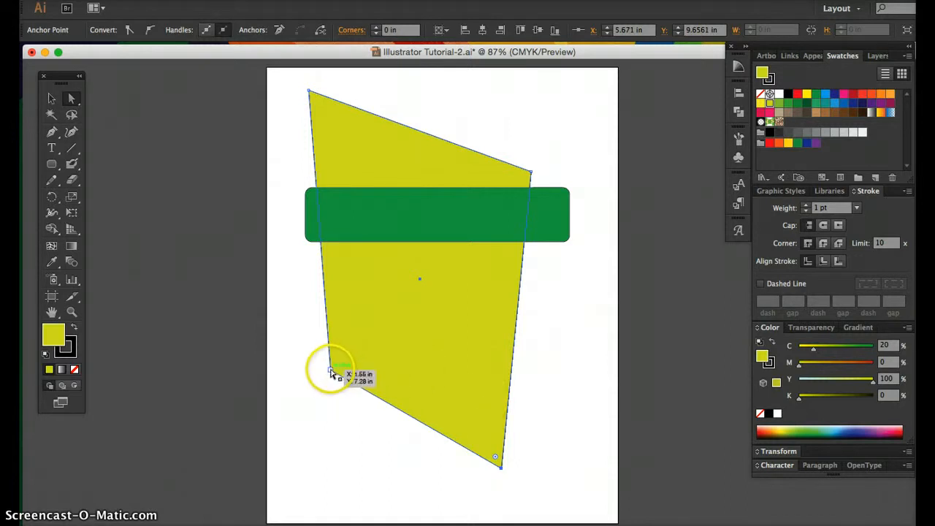
# - Move the yellow shape's two other anchor points toward the artboard's upper right to form a bent, pointed shape, and deselect it
pyautogui.moveTo(330, 364); pyautogui.dragTo(569, 145)
pyautogui.click(528, 181)
pyautogui.click(309, 91)
pyautogui.click(482, 174)
pyautogui.click(493, 178)
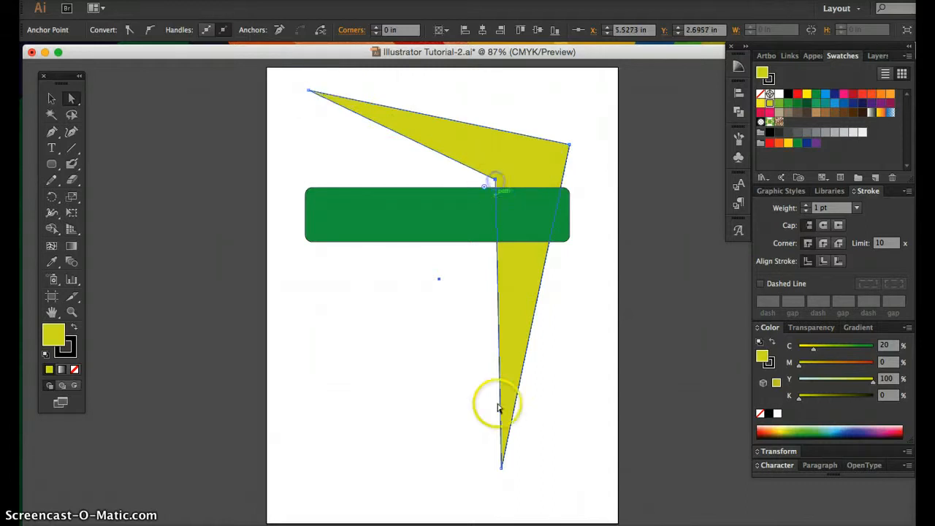
pyautogui.click(501, 470)
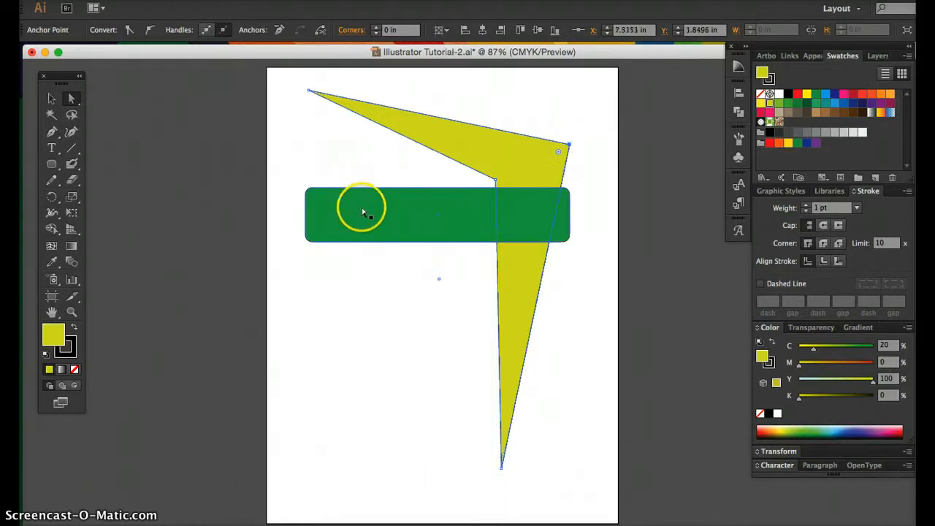
pyautogui.click(294, 211)
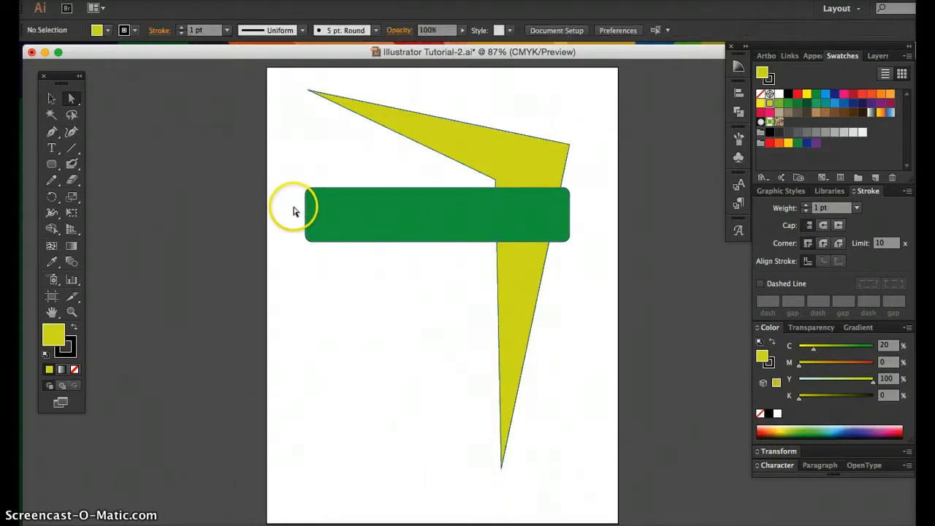
# - Move the green rounded rectangle down to the middle of the artboard, across the yellow shape's lower arm, and deselect it
pyautogui.click(342, 208)
pyautogui.moveTo(341, 206); pyautogui.dragTo(344, 299)
pyautogui.hscroll(5, 344, 298)
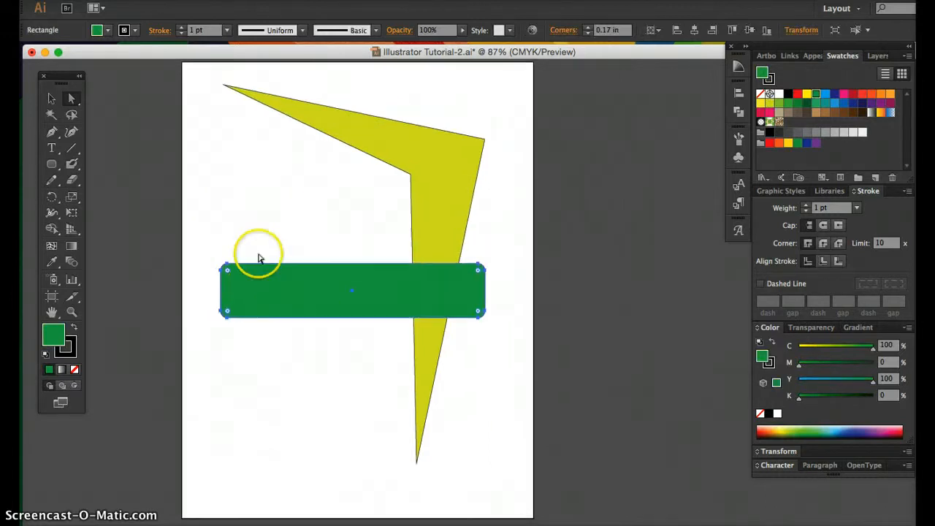
pyautogui.scroll(-2, 224, 257)
pyautogui.hscroll(-3, 223, 256)
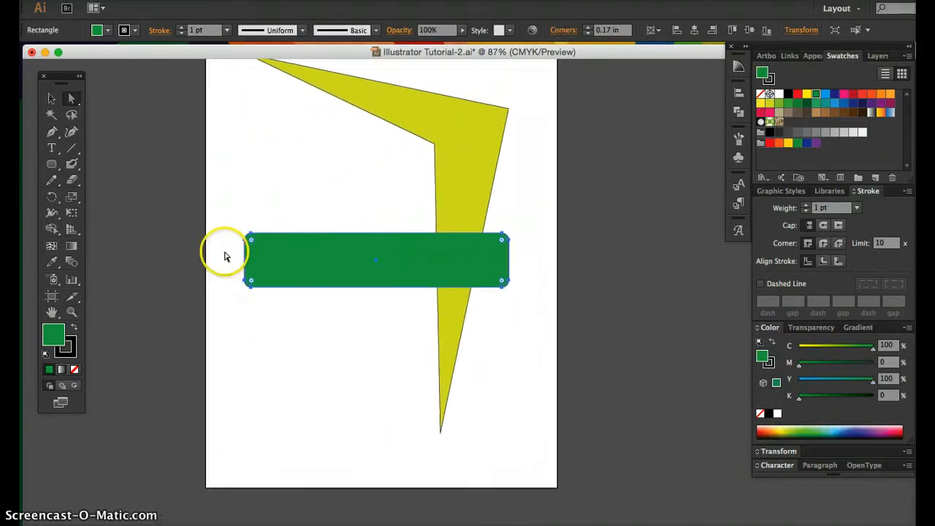
pyautogui.click(262, 208)
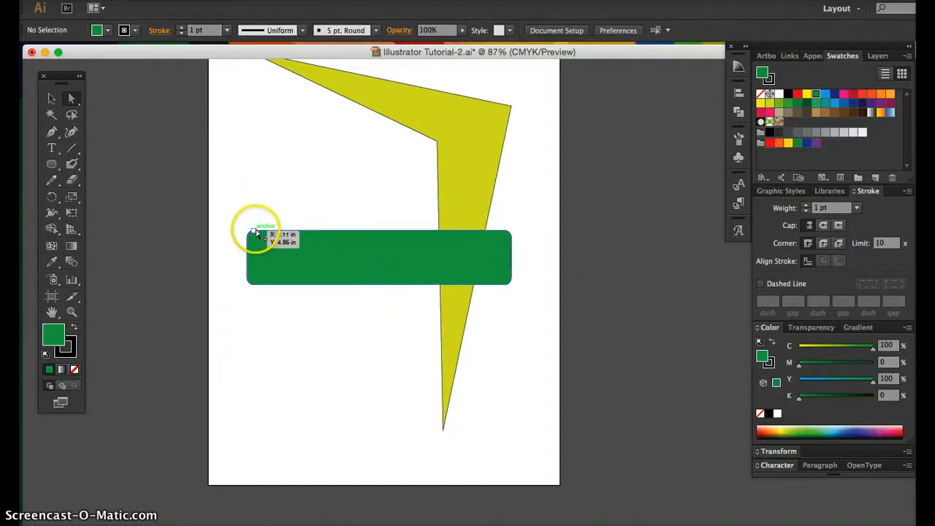
# - Select the anchor point at the upper-left corner of the green rounded rectangle and clear the selection
pyautogui.click(268, 233)
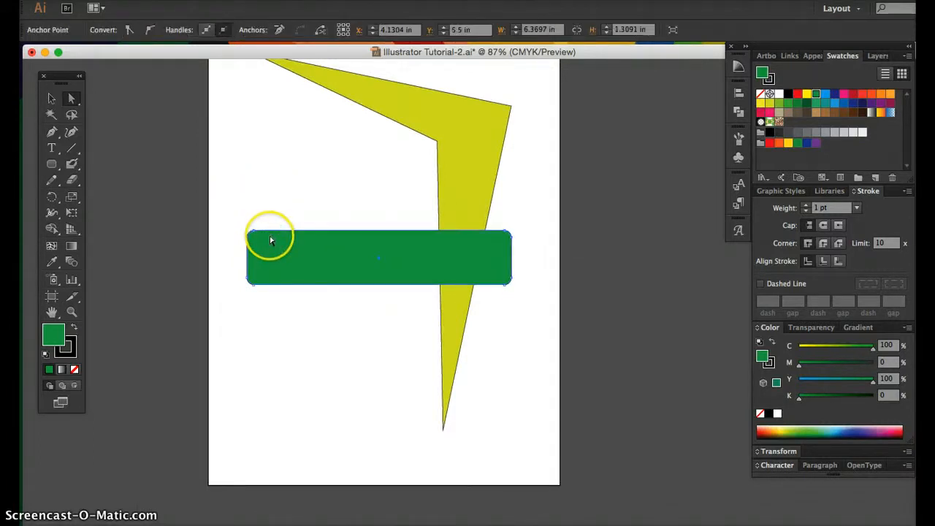
pyautogui.press('super+equal')
pyautogui.press('super+equal')
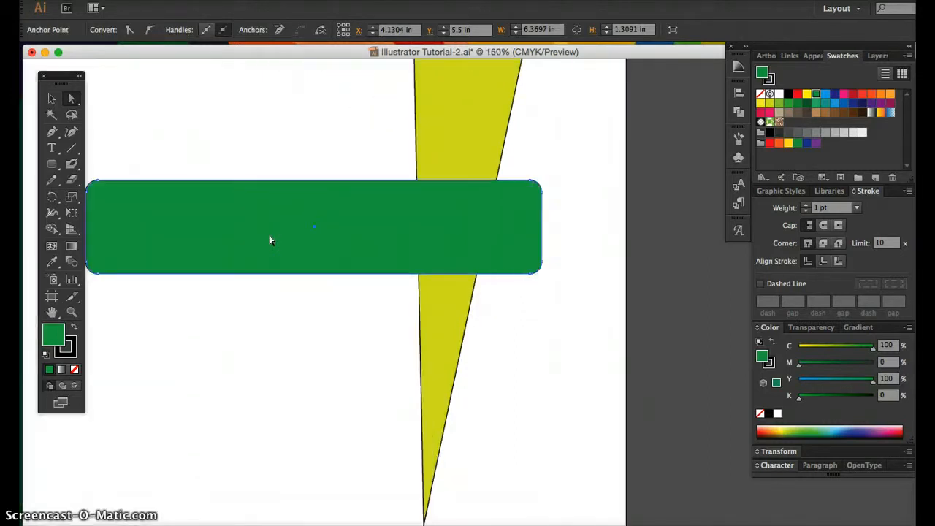
pyautogui.hscroll(-3, 271, 240)
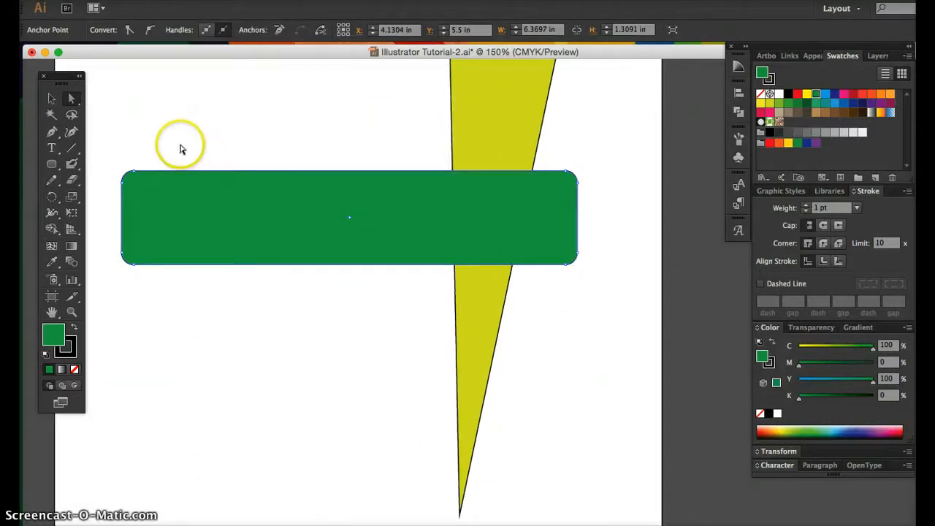
pyautogui.click(152, 162)
pyautogui.click(134, 175)
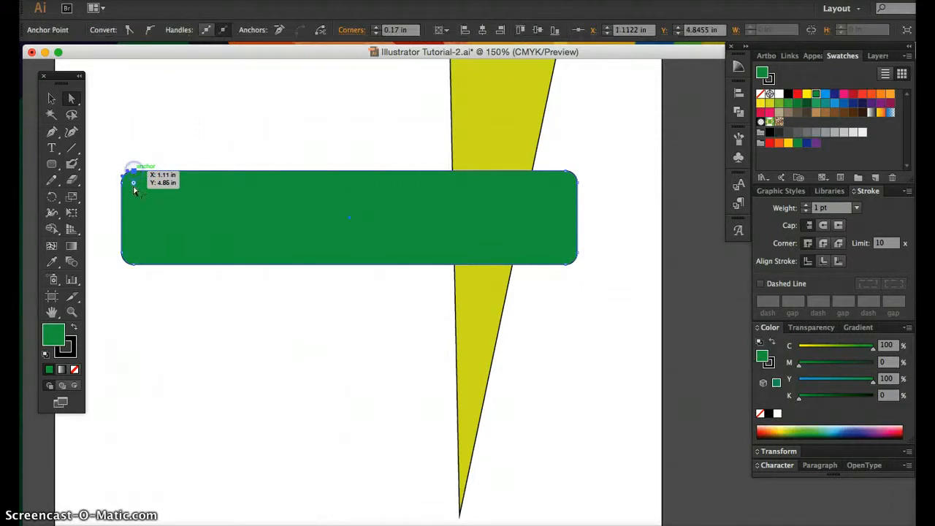
pyautogui.click(152, 155)
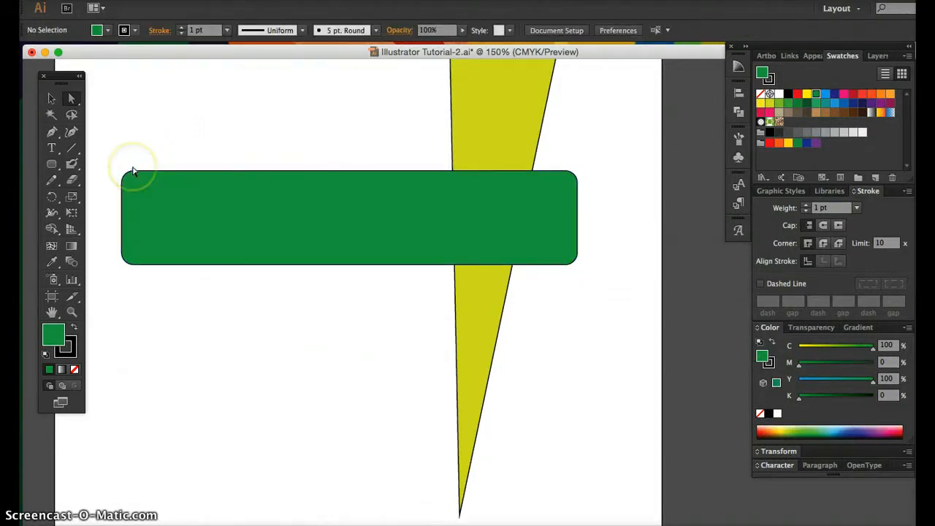
# - Select the top-edge anchor point of the green rounded rectangle's upper-left corner to expose its curve handles
pyautogui.press('super+equal')
pyautogui.press('super+equal')
pyautogui.press('super+equal')
pyautogui.scroll(5, 168, 203)
pyautogui.hscroll(-8, 167, 202)
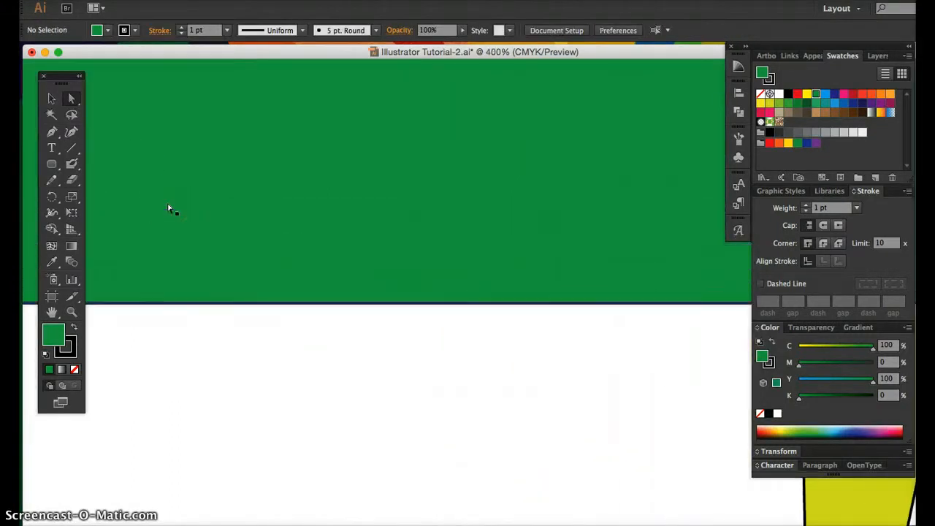
pyautogui.hscroll(-3, 167, 209)
pyautogui.scroll(1, 167, 208)
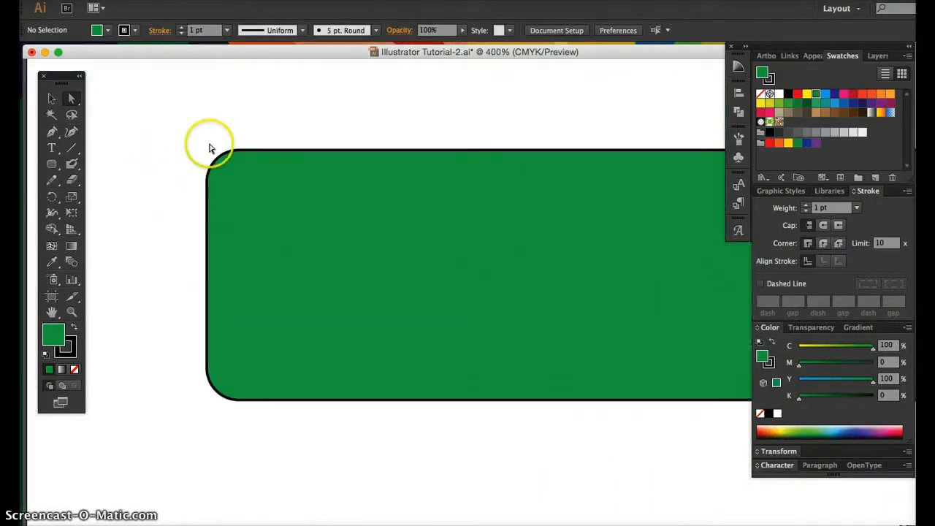
pyautogui.click(253, 155)
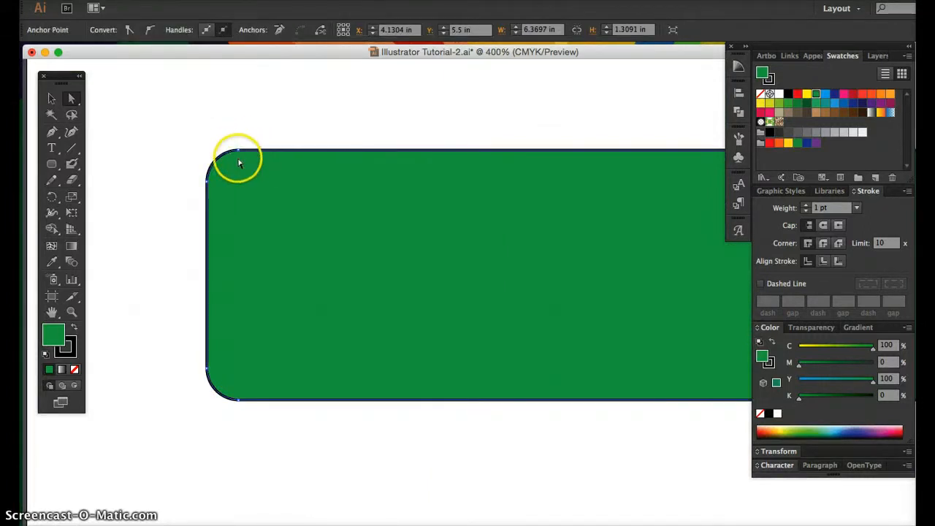
pyautogui.click(239, 156)
pyautogui.moveTo(243, 157); pyautogui.dragTo(241, 155)
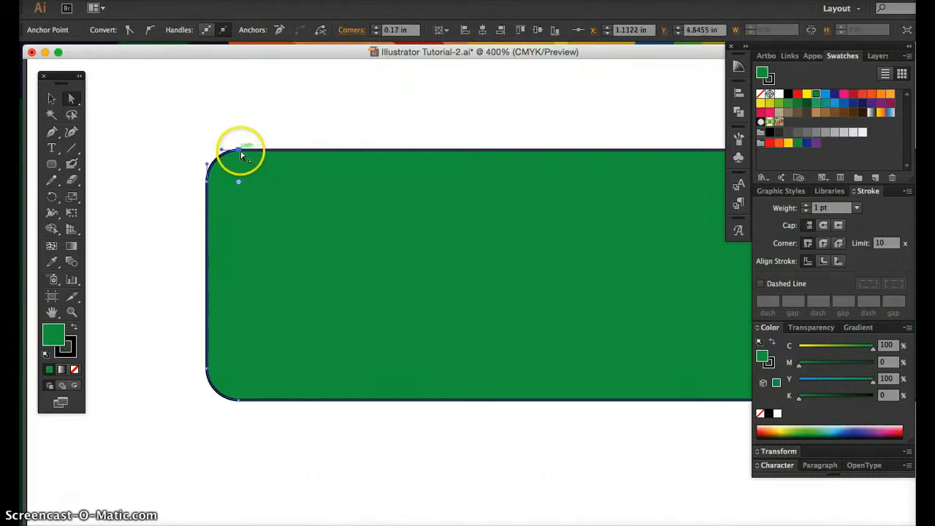
# - Move the top-edge anchor point of the green rectangle's upper-left corner up to about X 1.13 in, Y 4.62 in, and clear the selection
pyautogui.moveTo(240, 143); pyautogui.dragTo(242, 105)
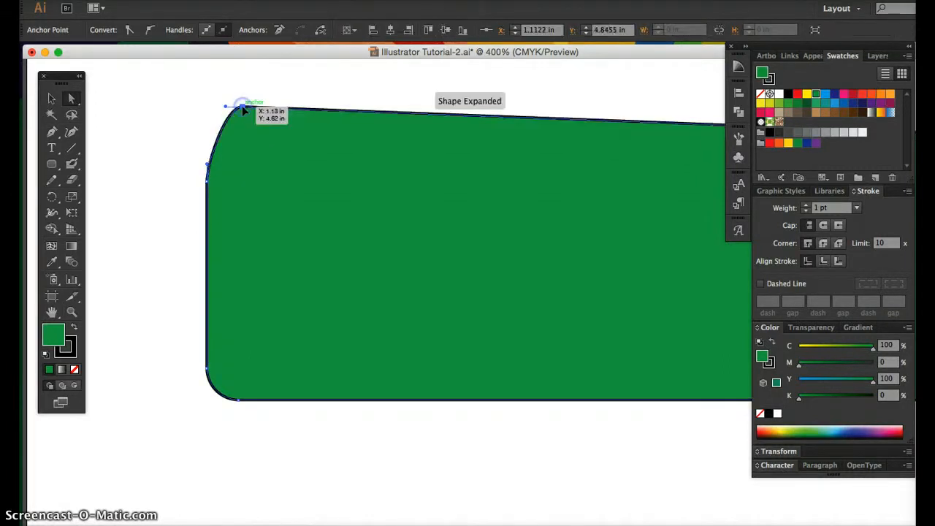
pyautogui.click(222, 428)
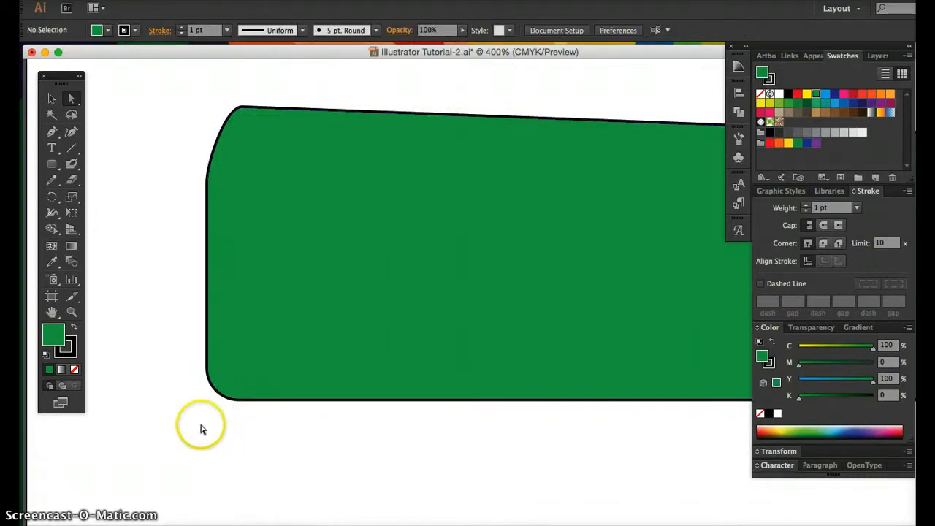
pyautogui.click(255, 386)
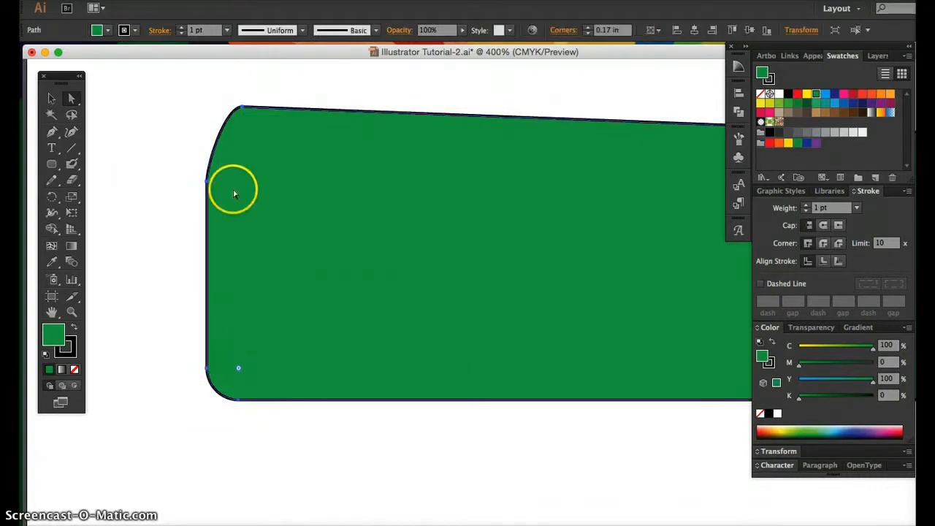
pyautogui.click(232, 417)
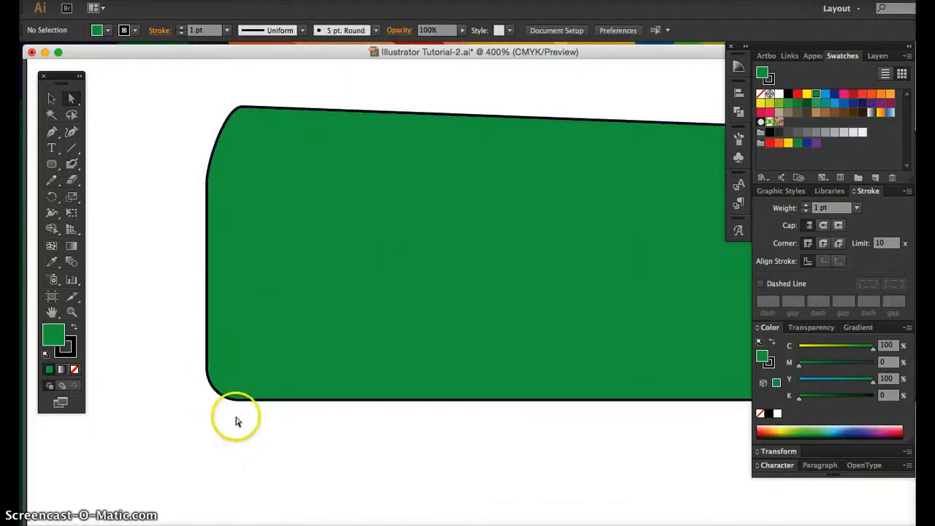
# - Try moving the lower-left corner's side anchor point outward to about X 0.7 in, Y 6.01 in, and undo both anchor moves
pyautogui.click(251, 399)
pyautogui.moveTo(244, 397); pyautogui.dragTo(161, 370)
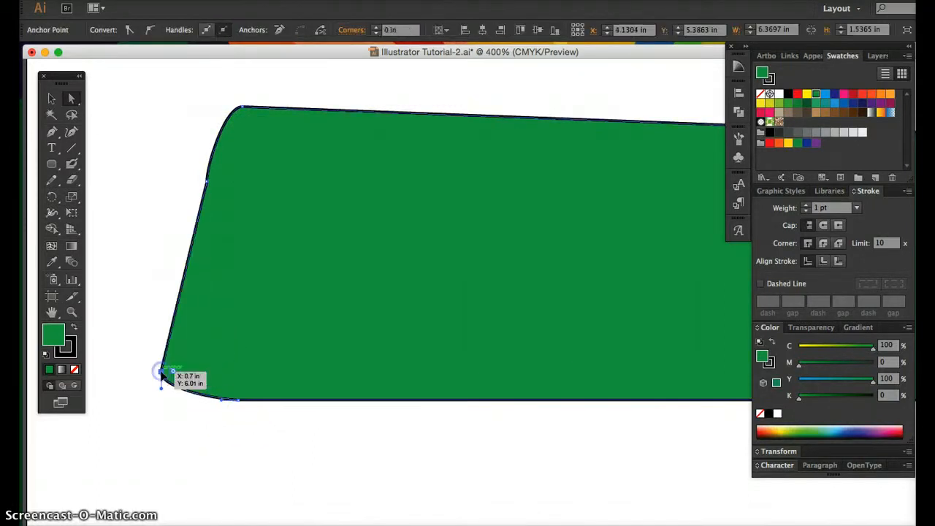
pyautogui.click(162, 206)
pyautogui.press('super+z')
pyautogui.press('super+z')
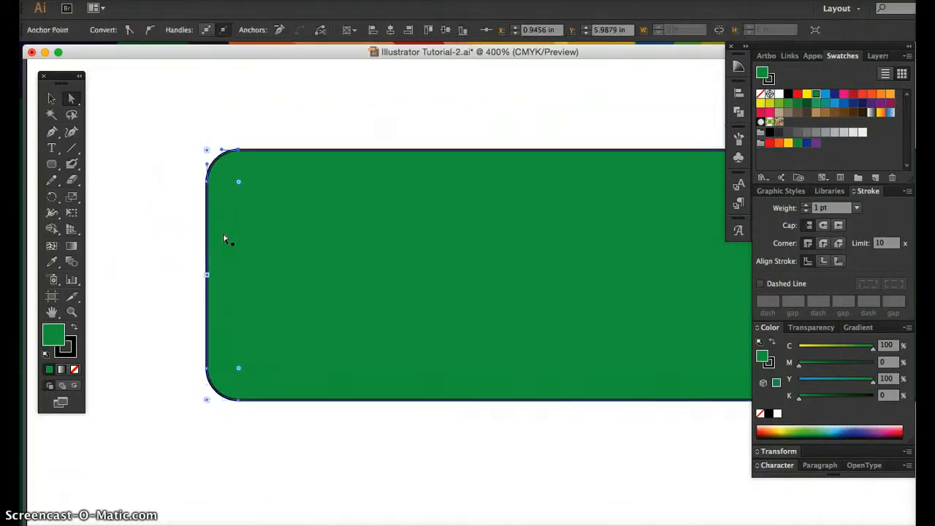
# - Select the anchor points of the green rectangle's upper-left and lower-left corners together
pyautogui.click(177, 195)
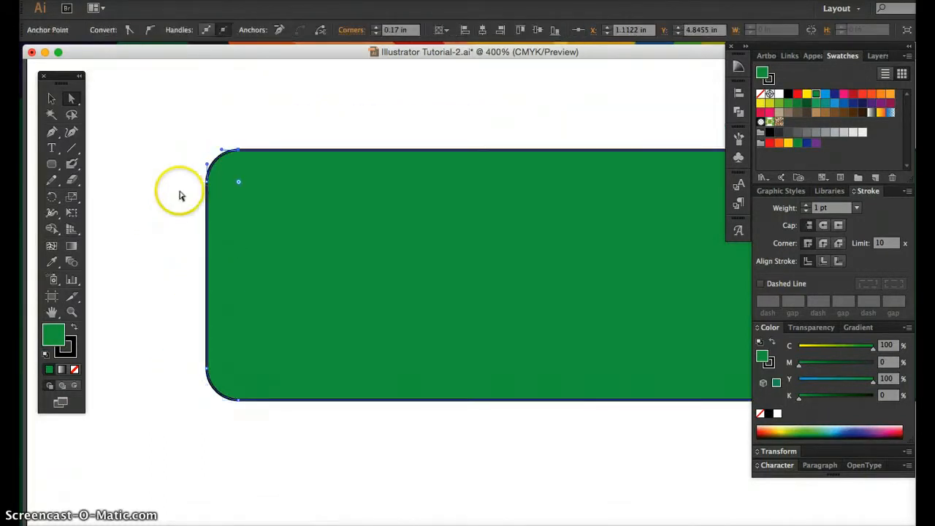
pyautogui.click(237, 155)
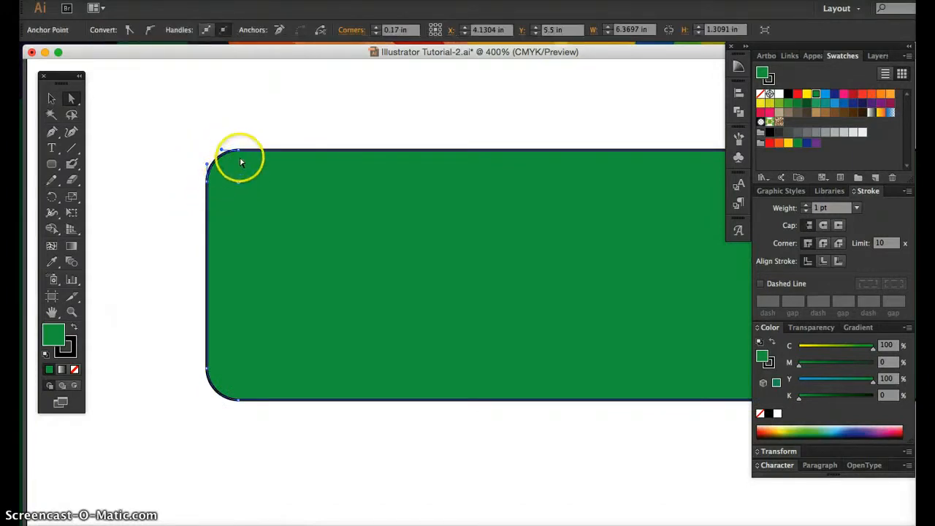
pyautogui.click(238, 150)
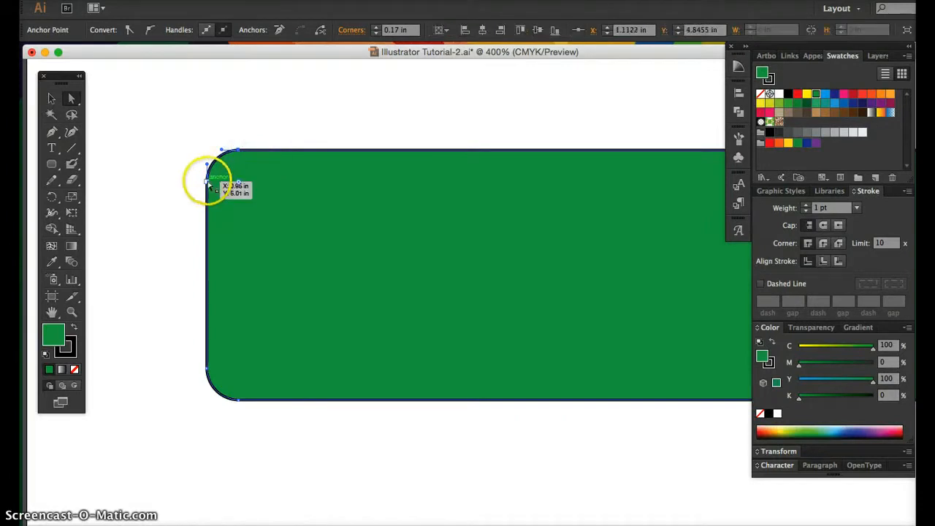
pyautogui.moveTo(206, 184); pyautogui.dragTo(207, 373)
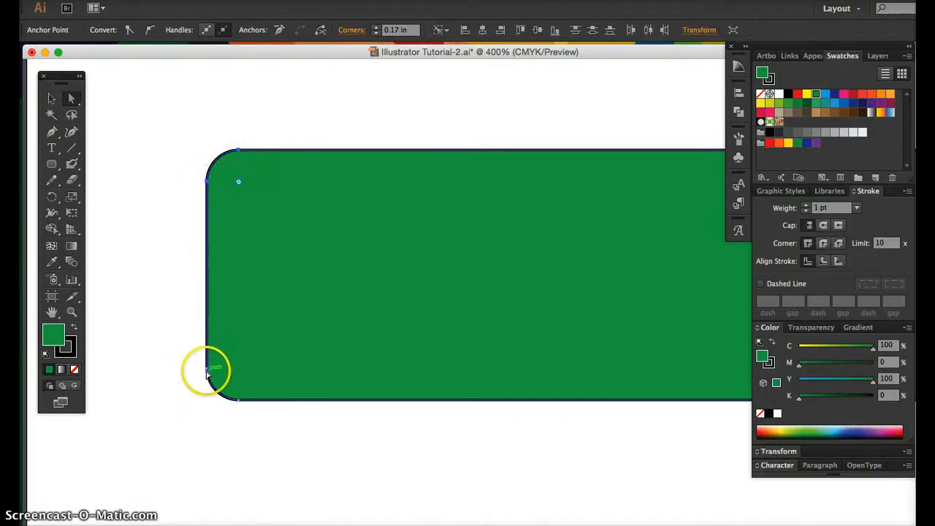
pyautogui.moveTo(237, 403); pyautogui.dragTo(239, 399)
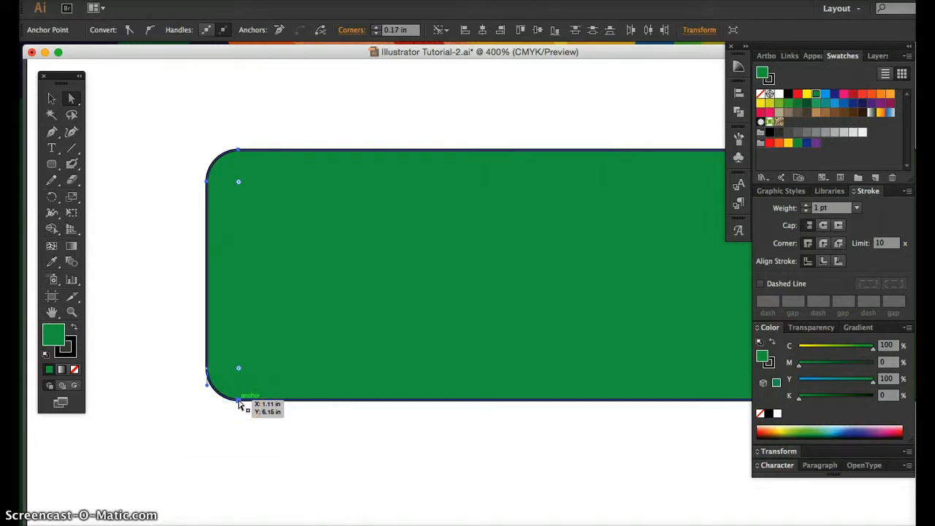
# - Try shifting the green rectangle's left side outward twice, undoing each move
pyautogui.click(212, 312)
pyautogui.press('super+minus')
pyautogui.press('super+minus')
pyautogui.click(337, 291)
pyautogui.moveTo(338, 285); pyautogui.dragTo(305, 289)
pyautogui.press('super+z')
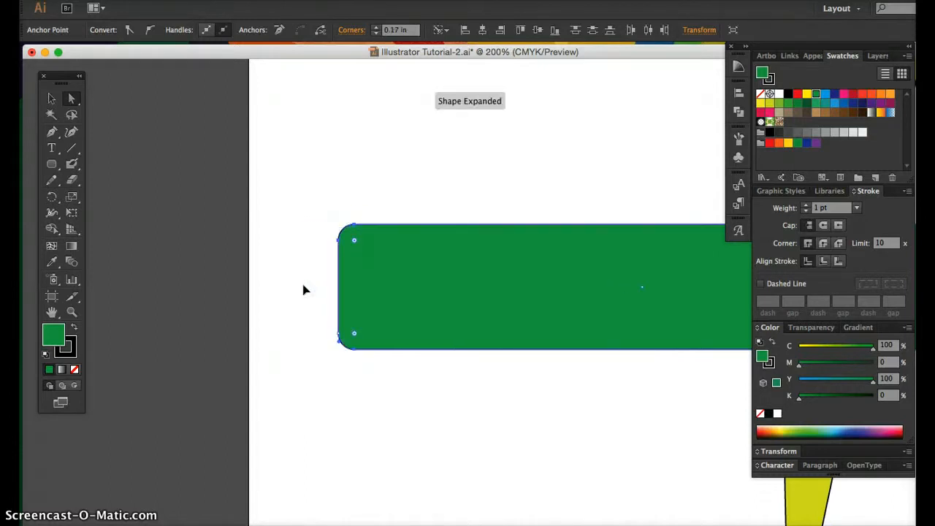
pyautogui.moveTo(334, 322); pyautogui.dragTo(340, 338)
pyautogui.click(344, 271)
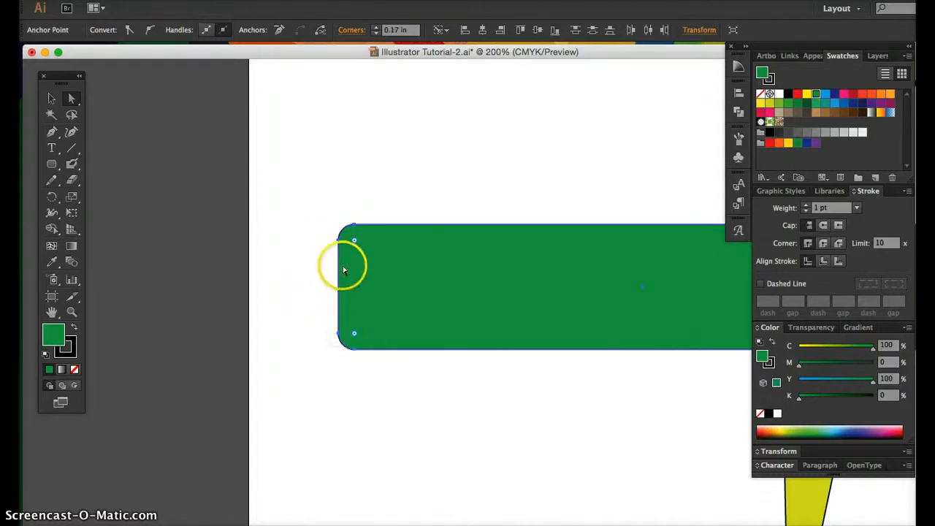
pyautogui.moveTo(338, 265); pyautogui.dragTo(302, 308)
pyautogui.hotkey('ctrl', 'z')
# - Try pulling the upper-left corner's top-edge anchor point up to about X 1.03 in, Y 4.3 in, and undo the change
pyautogui.click(295, 224)
pyautogui.moveTo(363, 219); pyautogui.dragTo(354, 231)
pyautogui.click(354, 231)
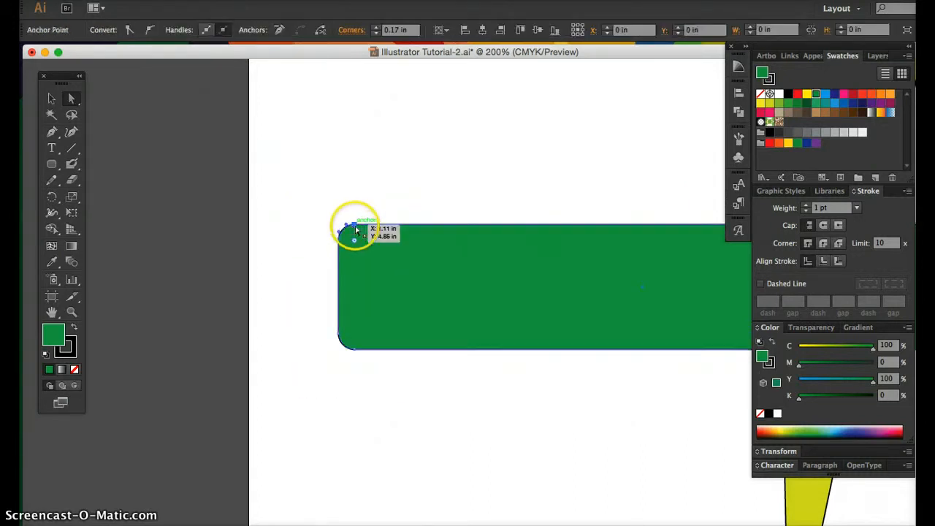
pyautogui.moveTo(345, 173); pyautogui.dragTo(345, 171)
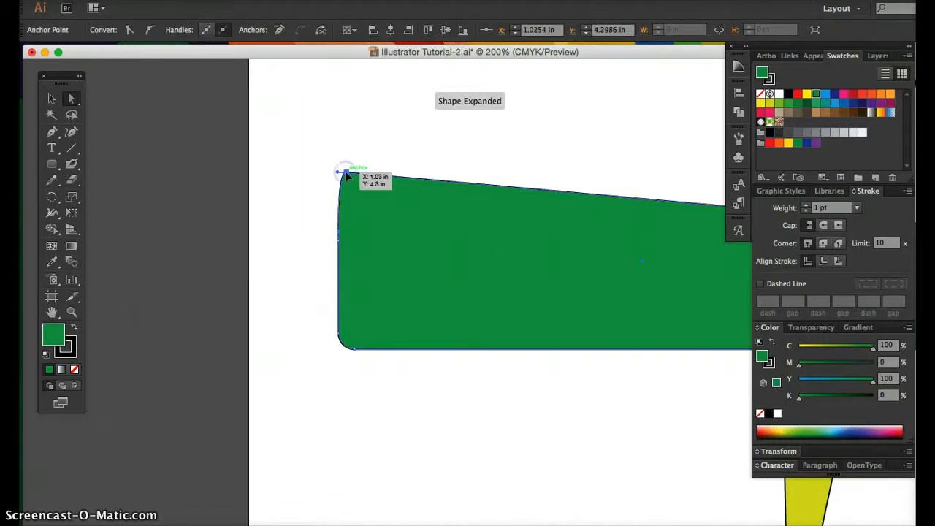
pyautogui.press('super+z')
pyautogui.press('super+z')
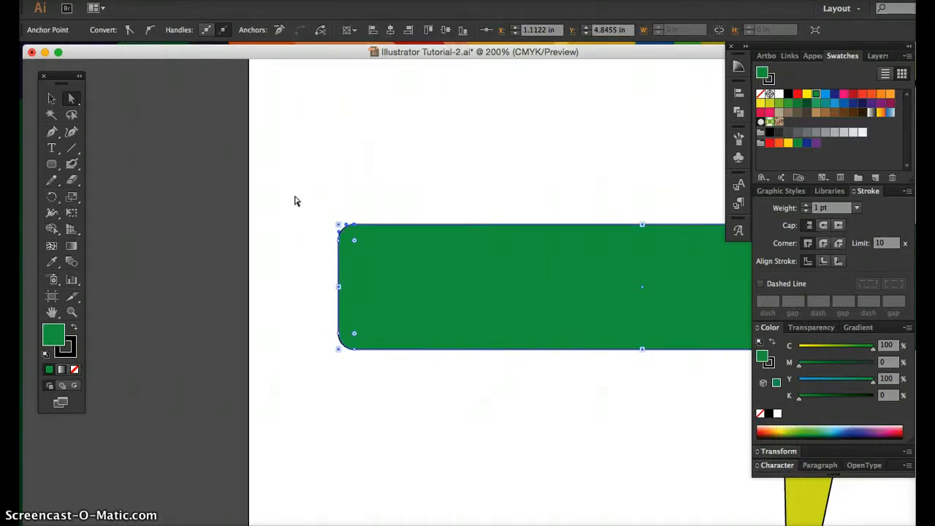
# - Undo the green rectangle's earlier move down the artboard
pyautogui.press('super+z')
pyautogui.press('super+minus')
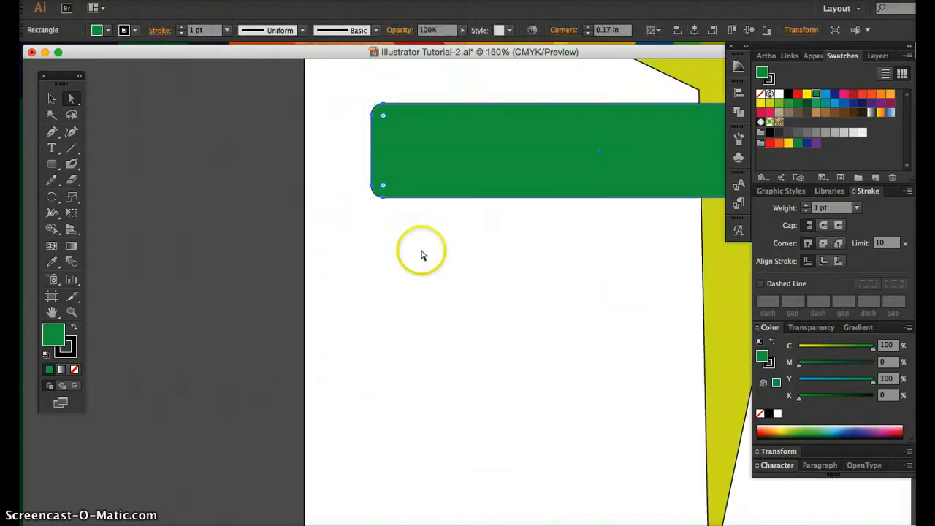
pyautogui.scroll(2, 422, 255)
pyautogui.hscroll(5, 421, 255)
pyautogui.scroll(1, 421, 255)
pyautogui.hscroll(1, 422, 255)
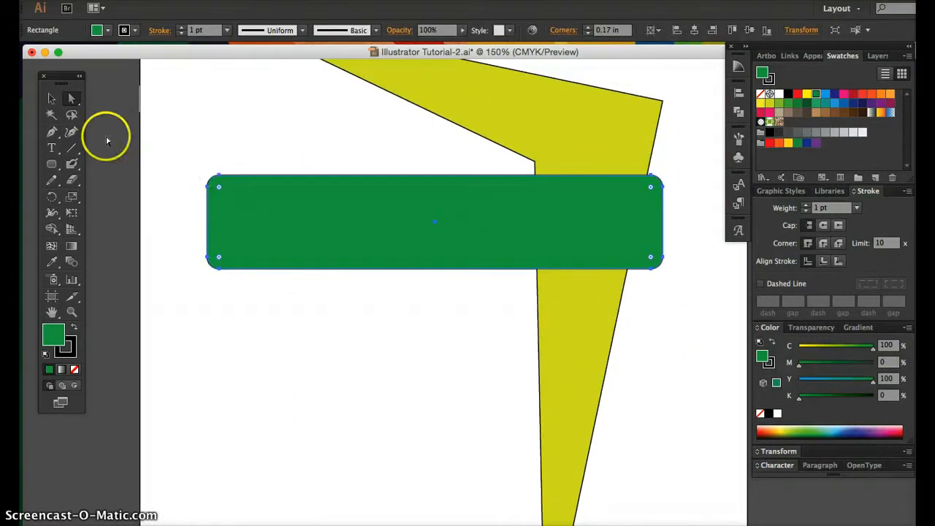
# - With the Direct Selection tool, move the upper-left corner's top-edge anchor point to about X 1.66 in, Y 2.5 in, and select the whole green shape
pyautogui.click(44, 99)
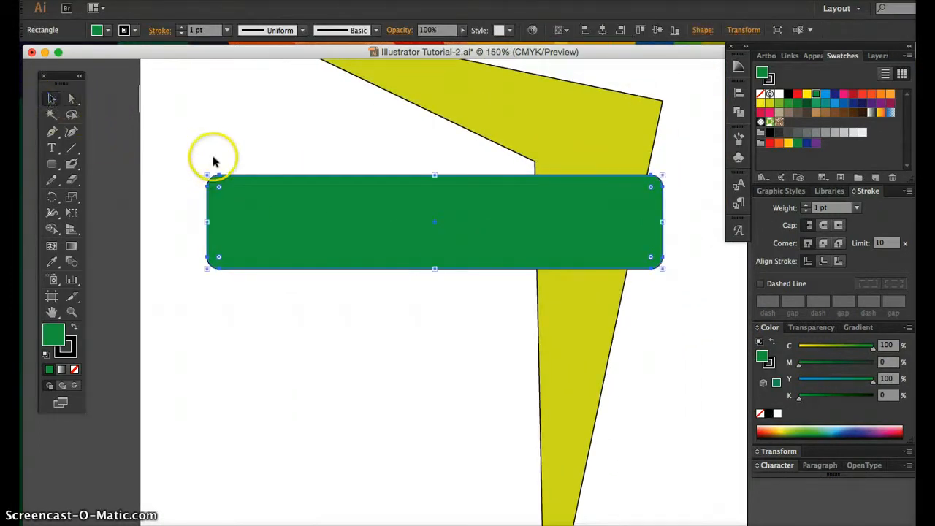
pyautogui.click(72, 100)
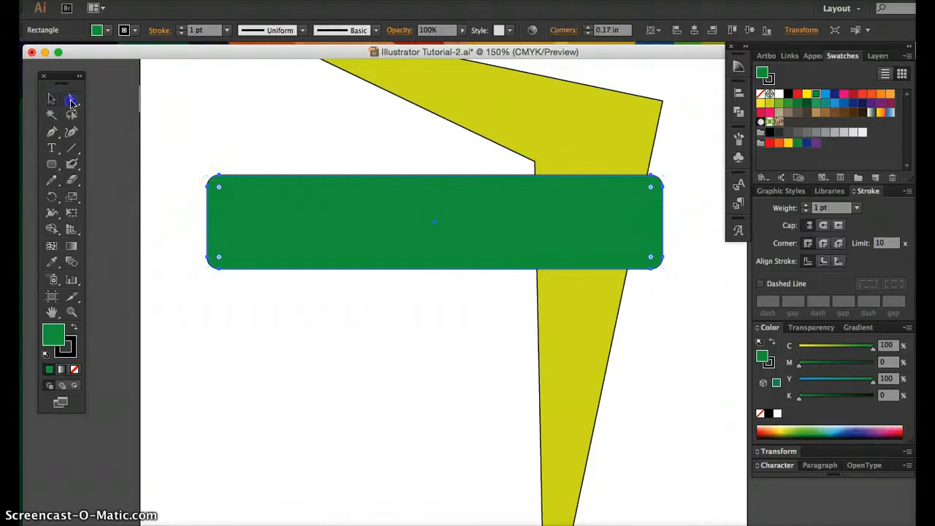
pyautogui.click(230, 157)
pyautogui.click(229, 178)
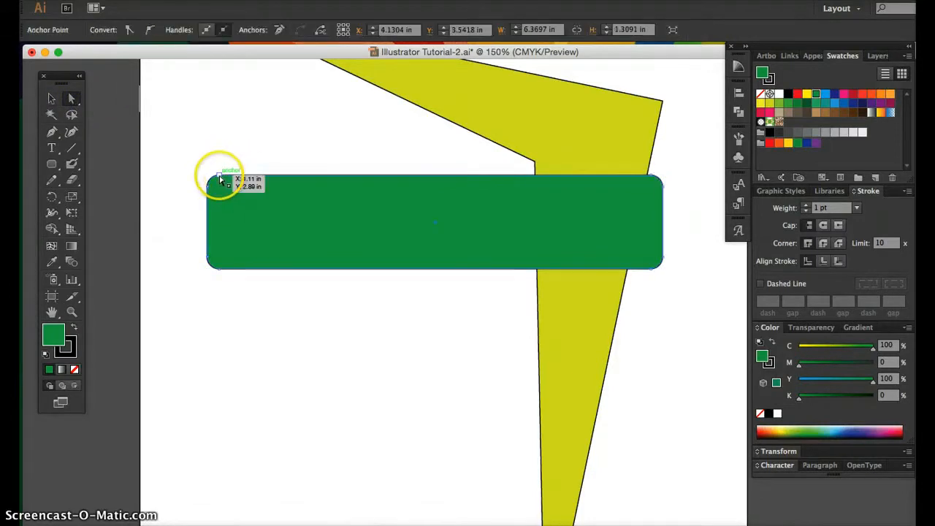
pyautogui.moveTo(220, 179); pyautogui.dragTo(255, 147)
pyautogui.click(308, 238)
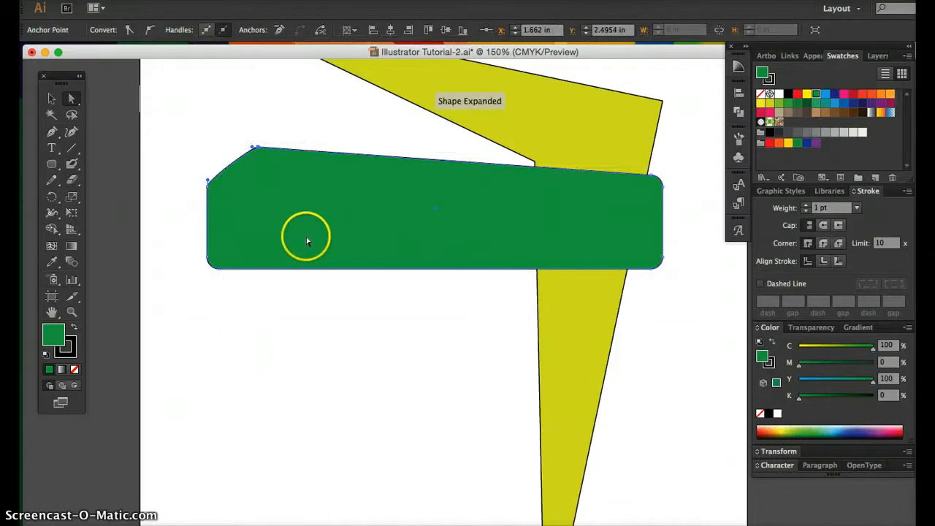
pyautogui.click(287, 252)
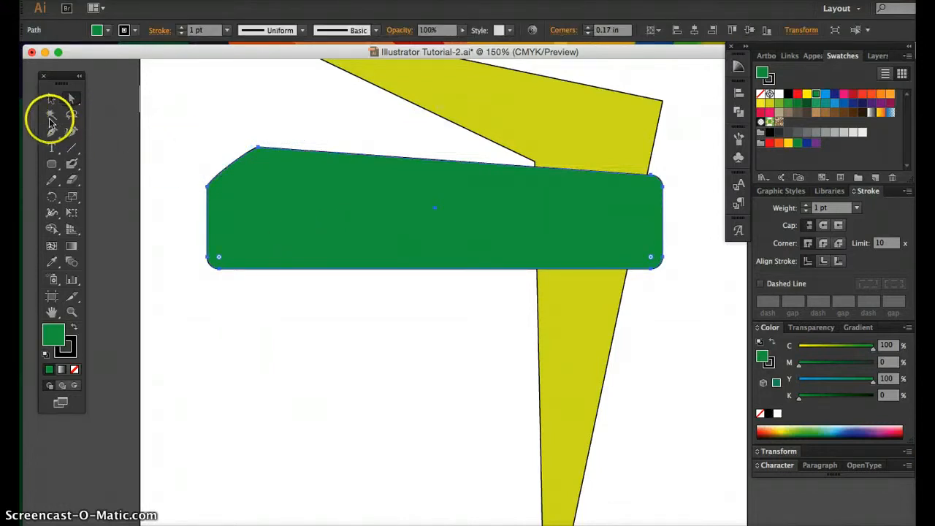
# - Use the Magic Wand tool to select the yellow shape by its fill colour, and switch the selection to the green shape
pyautogui.click(50, 118)
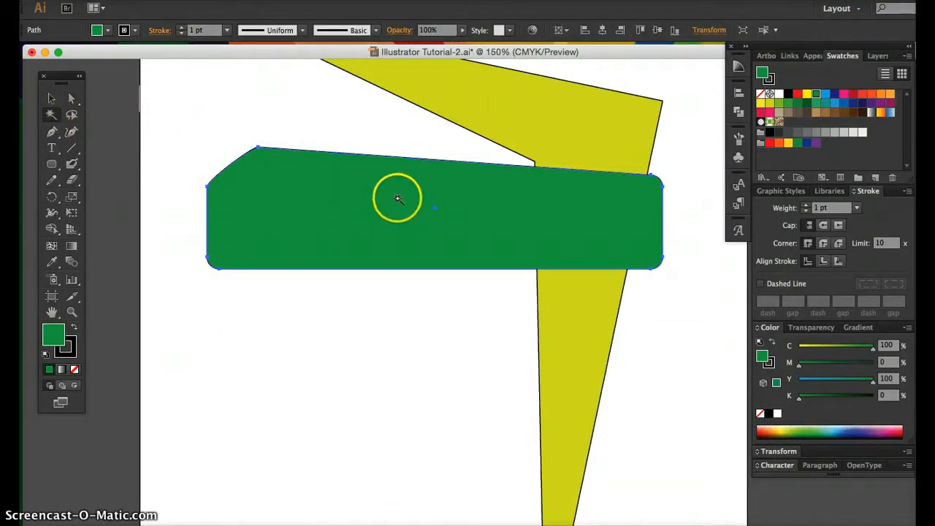
pyautogui.click(564, 312)
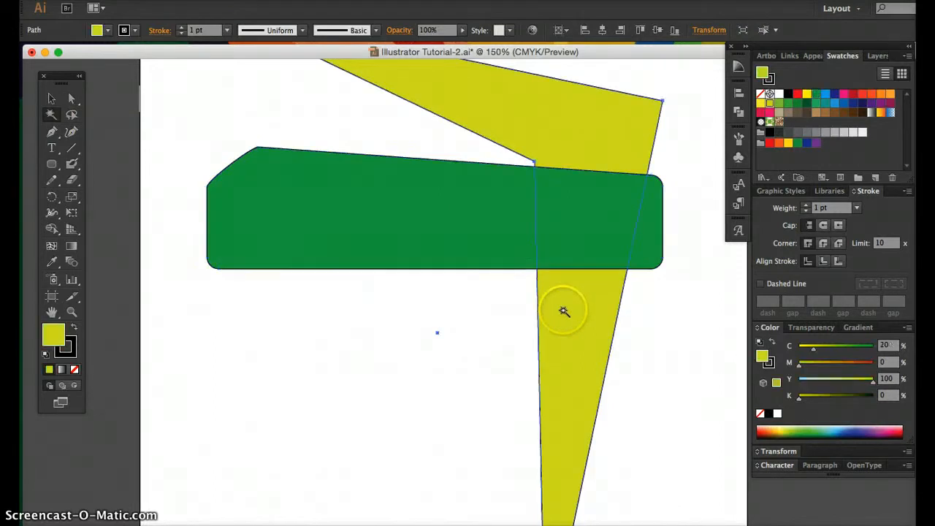
pyautogui.press('super+minus')
pyautogui.click(449, 236)
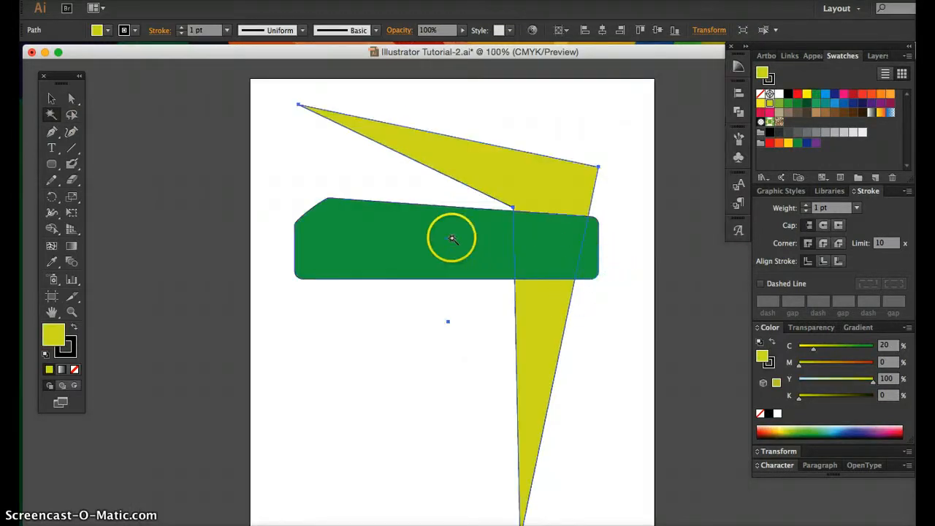
pyautogui.click(200, 154)
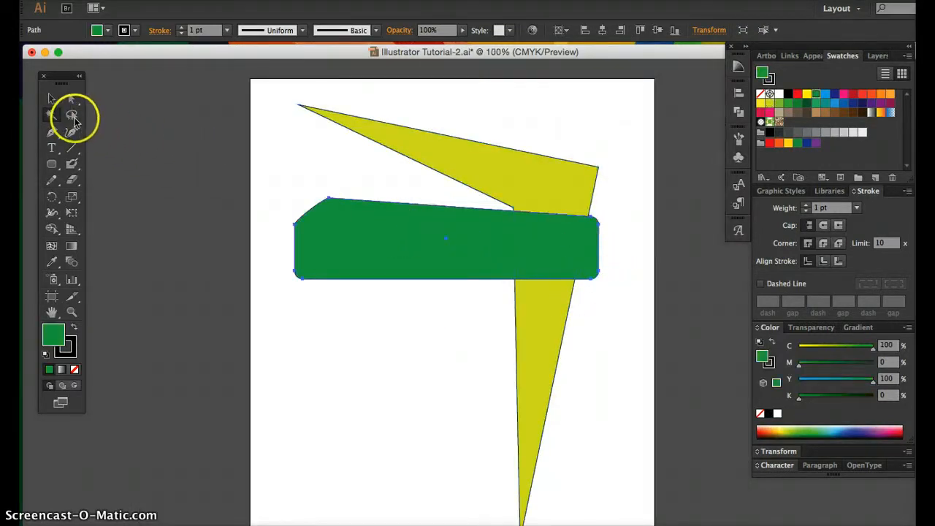
# - Clear the selection and use the Lasso tool to select only the anchor point at the yellow shape's upper-left tip
pyautogui.click(71, 115)
pyautogui.click(326, 182)
pyautogui.click(428, 194)
pyautogui.click(333, 106)
pyautogui.moveTo(299, 93); pyautogui.dragTo(289, 118)
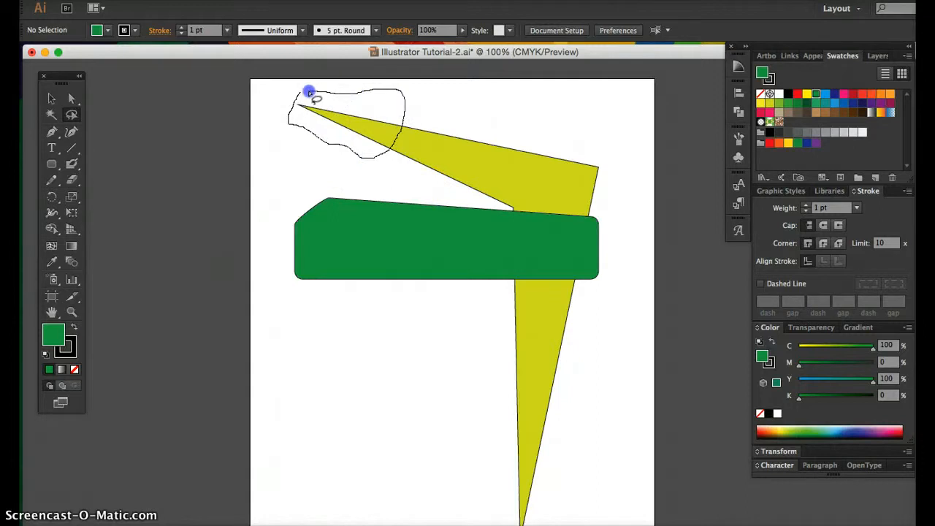
pyautogui.moveTo(302, 94); pyautogui.dragTo(297, 94)
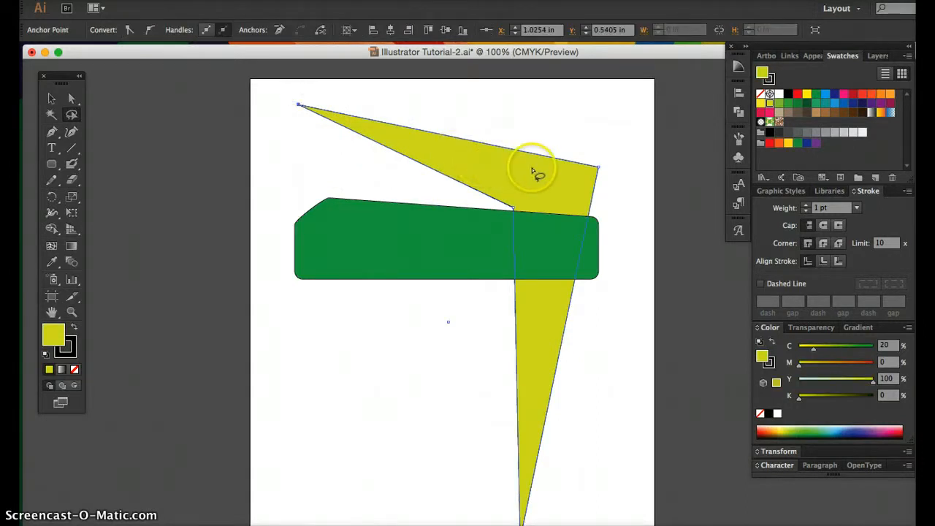
pyautogui.moveTo(439, 158); pyautogui.dragTo(306, 108)
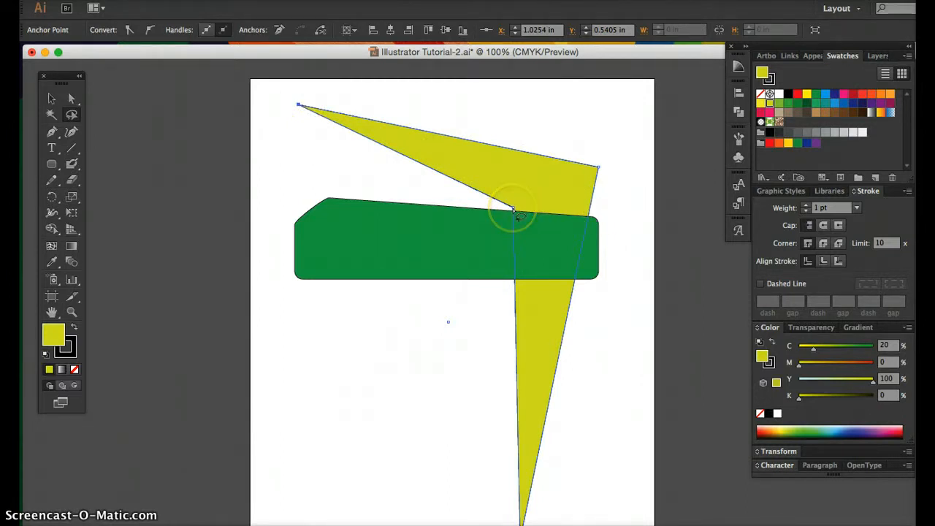
# - Lasso around the green shape's left end to select its upper-left anchor points
pyautogui.click(470, 222)
pyautogui.moveTo(472, 226)
pyautogui.mouseDown()
pyautogui.moveTo(338, 192)
pyautogui.moveTo(302, 199)
pyautogui.mouseUp()
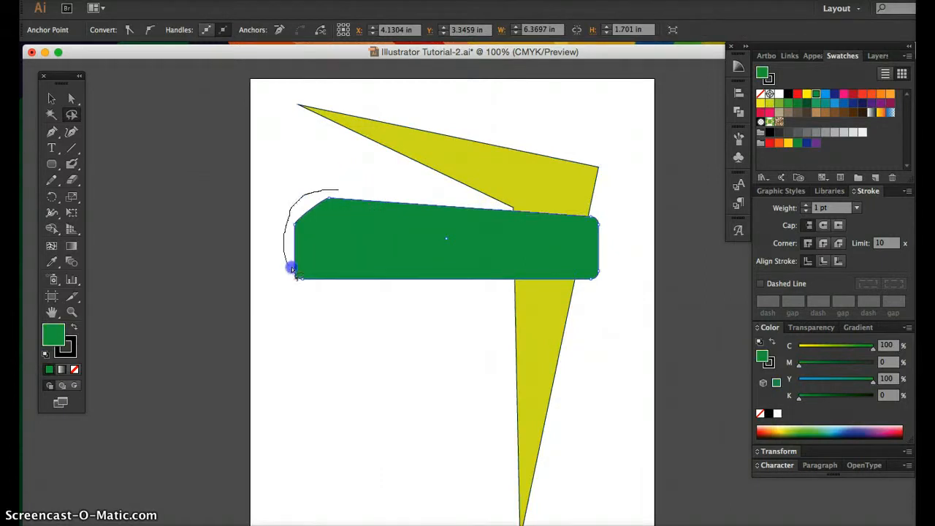
pyautogui.moveTo(345, 190); pyautogui.dragTo(347, 191)
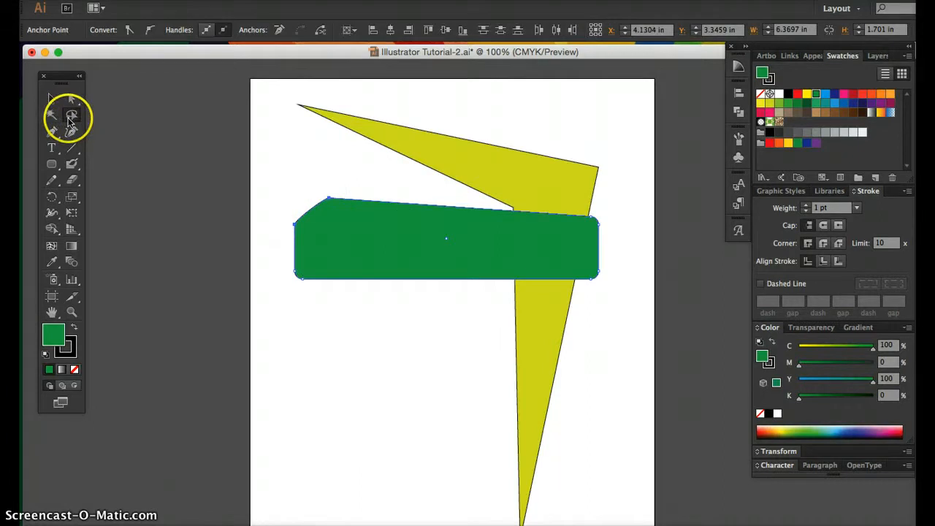
# - Delete the green shape using the Selection tool, and activate the Pen tool
pyautogui.click(52, 135)
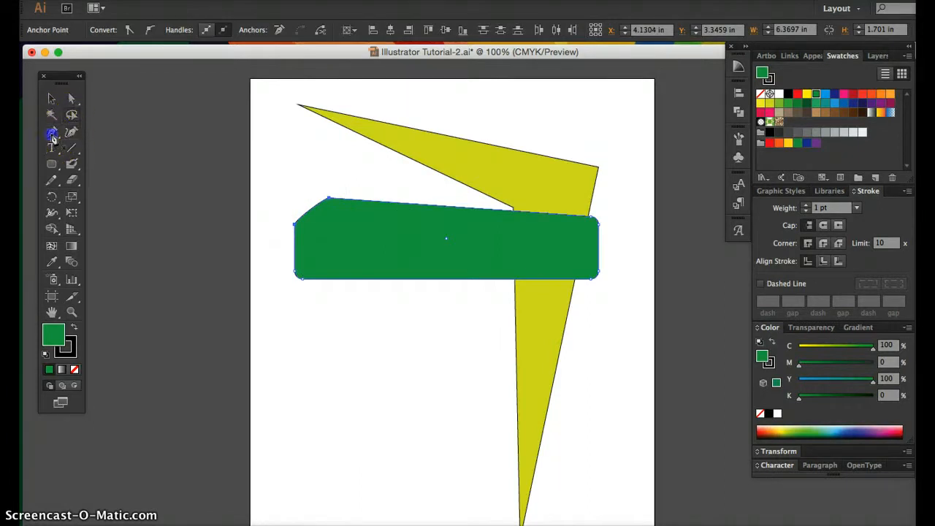
pyautogui.click(51, 98)
pyautogui.click(309, 263)
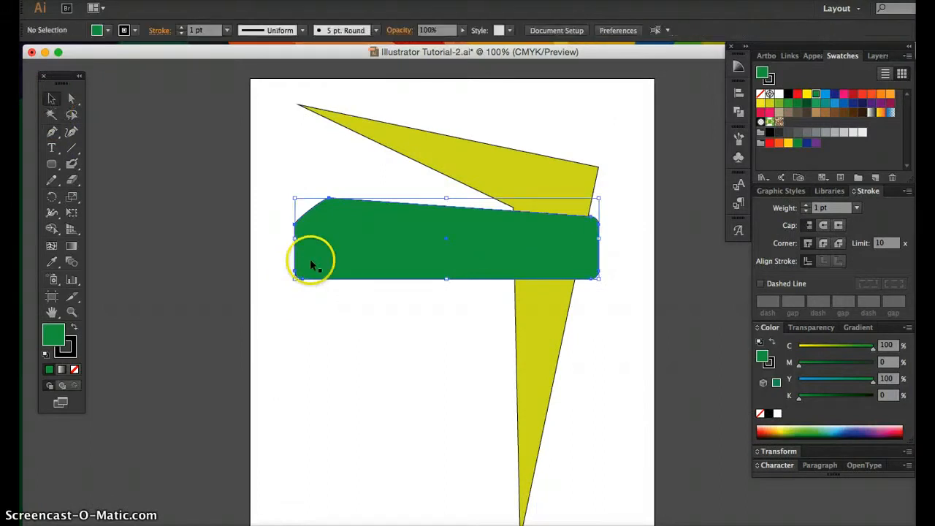
pyautogui.press('Delete')
pyautogui.click(54, 133)
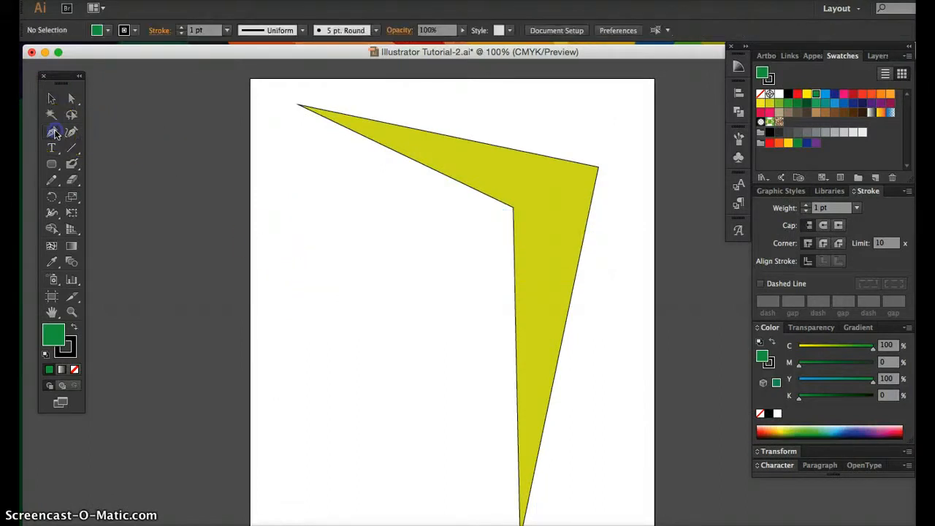
# - Try the Star tool by drawing a green star beside the yellow shape, reposition it on the artboard, and delete it
pyautogui.click(51, 168)
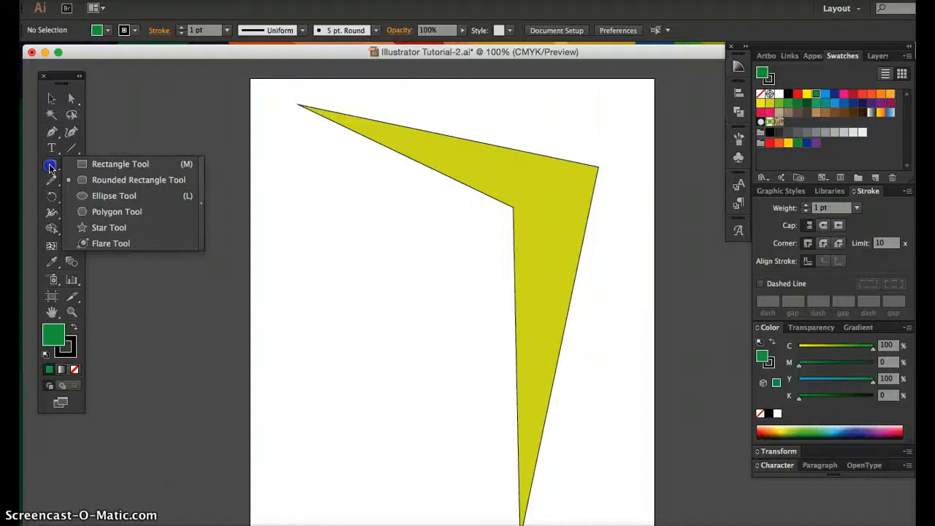
pyautogui.click(102, 228)
pyautogui.moveTo(299, 214); pyautogui.dragTo(347, 257)
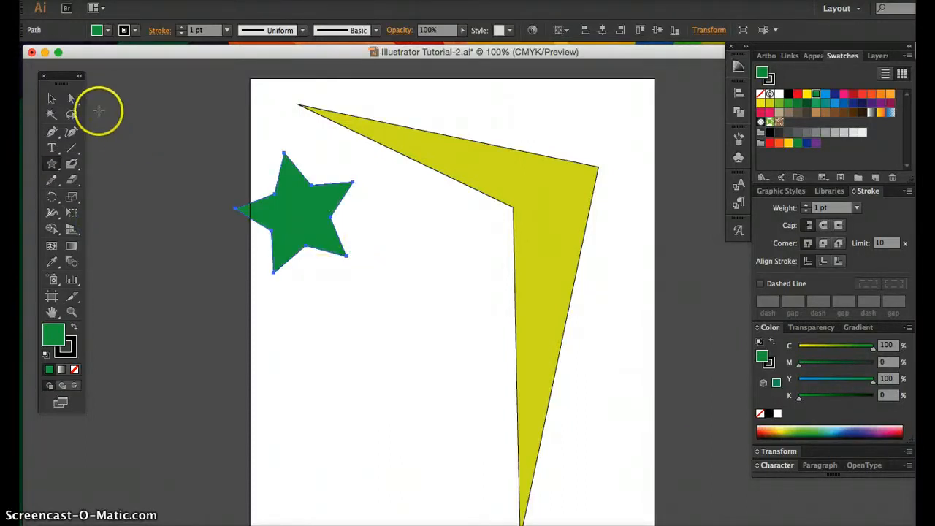
pyautogui.click(51, 98)
pyautogui.moveTo(301, 214); pyautogui.dragTo(359, 268)
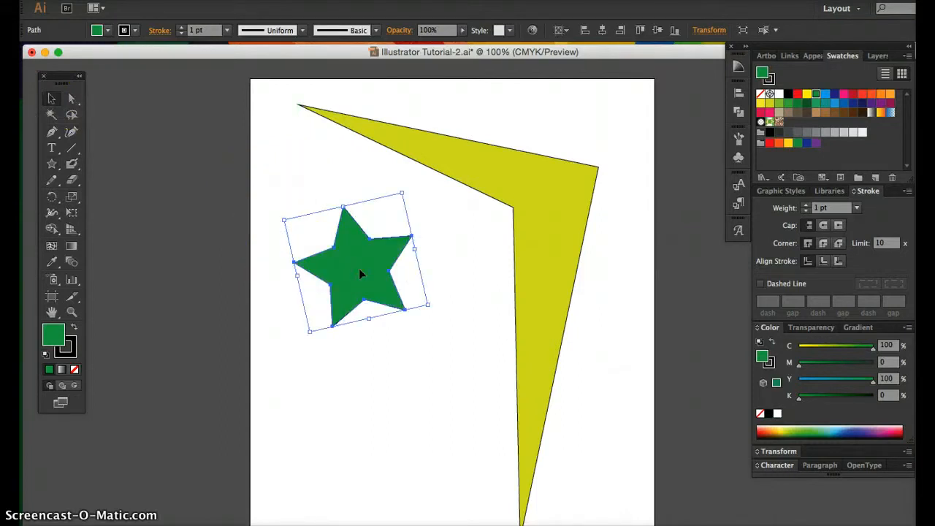
pyautogui.press('Delete')
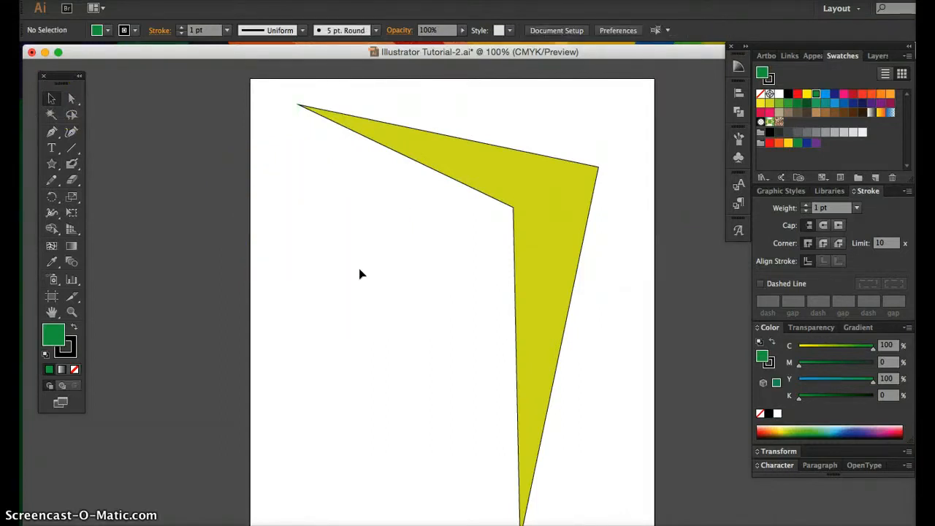
# - Draw a closed green four-sided shape with the Pen tool in the space below the yellow shape's upper arm
pyautogui.click(51, 136)
pyautogui.click(308, 203)
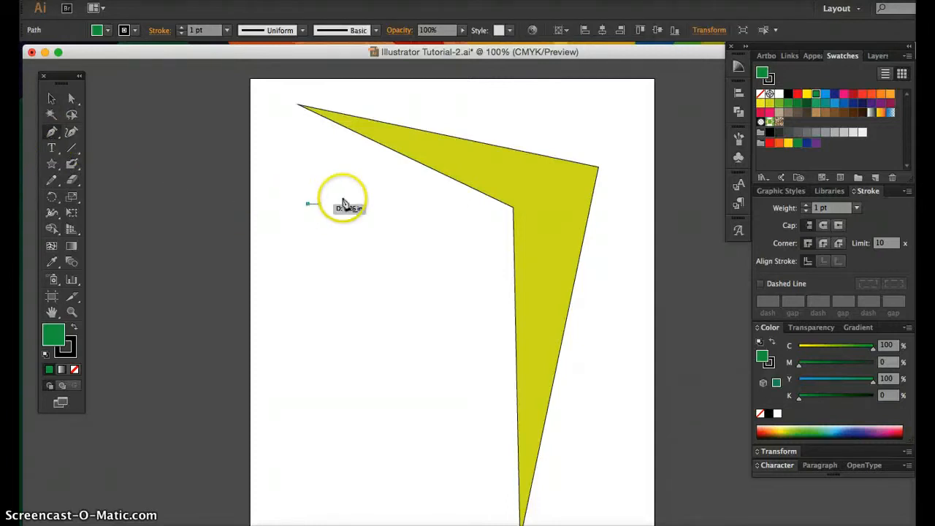
pyautogui.click(399, 179)
pyautogui.click(448, 245)
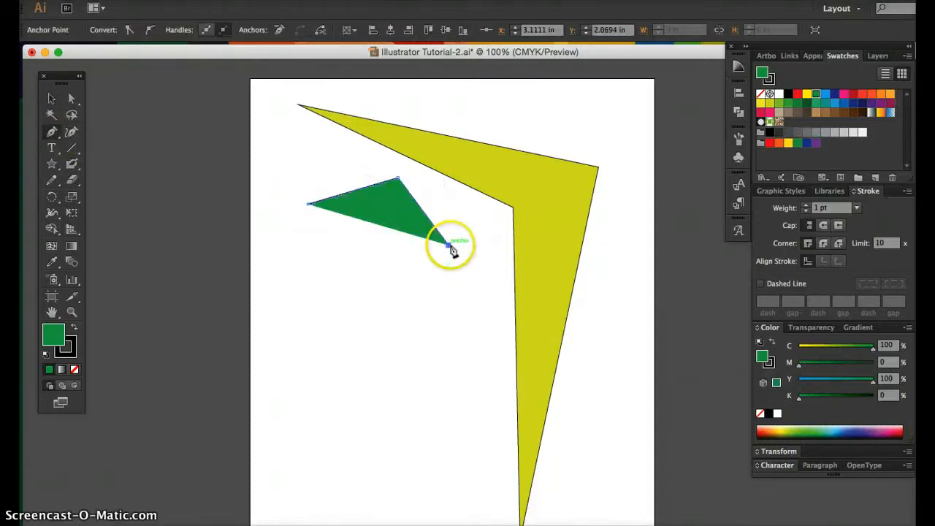
pyautogui.click(287, 304)
pyautogui.click(308, 204)
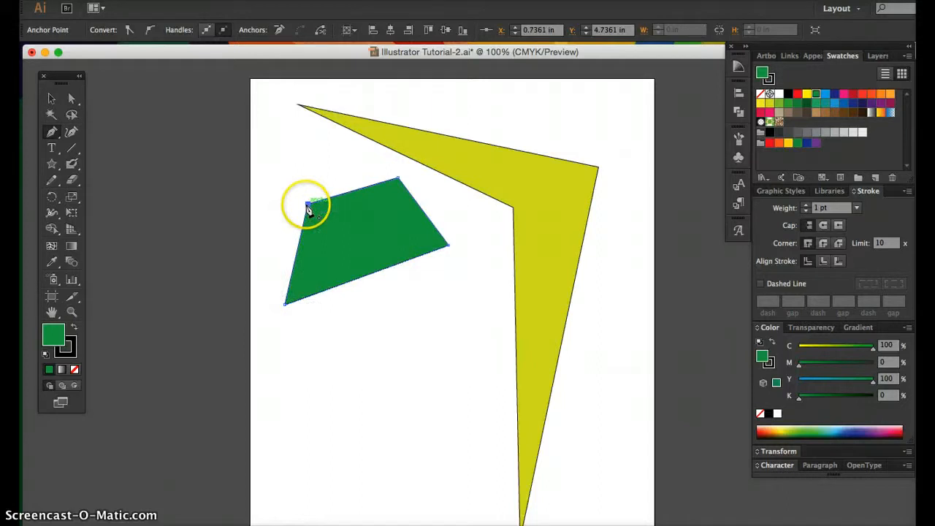
# - Draw a second closed Pen path below the green shape, crossing over itself to form two connected pointed lobes
pyautogui.click(351, 380)
pyautogui.moveTo(373, 315); pyautogui.dragTo(398, 320)
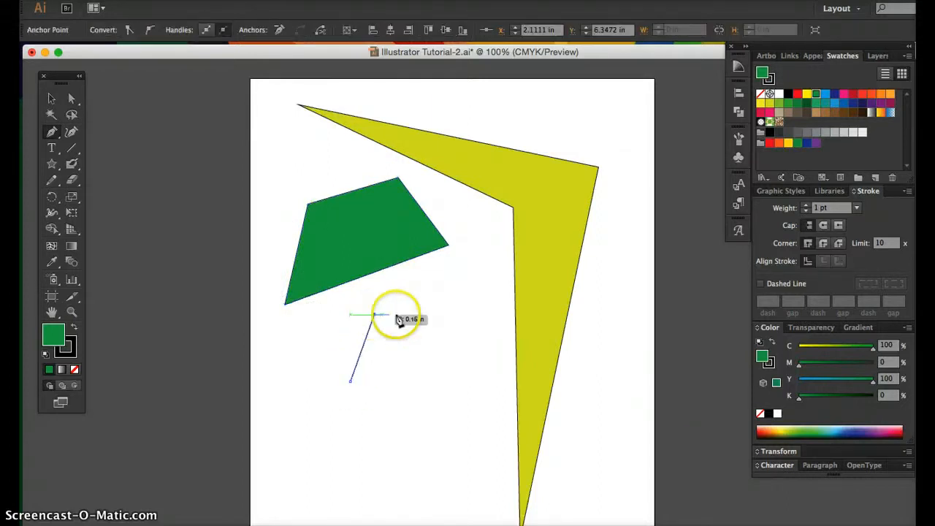
pyautogui.click(453, 301)
pyautogui.click(417, 271)
pyautogui.click(352, 299)
pyautogui.click(373, 315)
pyautogui.click(425, 375)
pyautogui.click(351, 380)
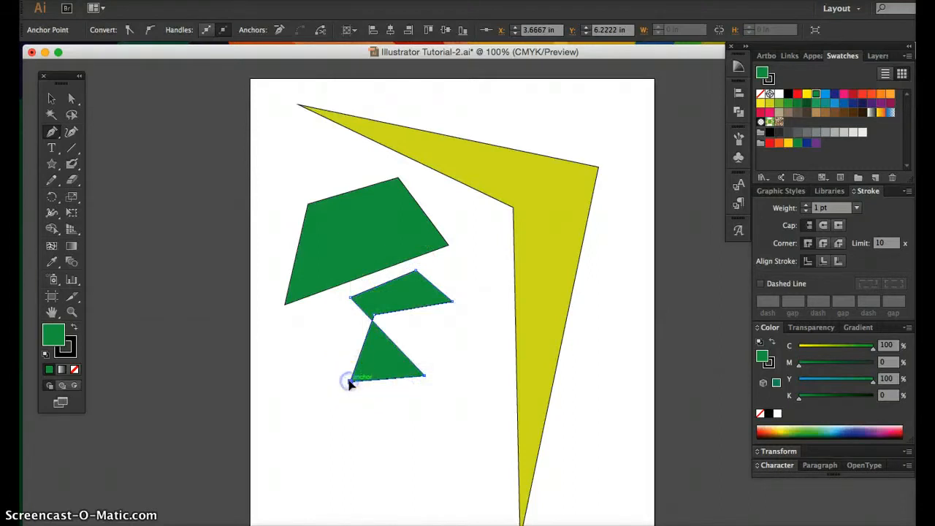
# - Try red and grey-brown fills on the self-crossing shape, and settle on the White, Black gradient swatch
pyautogui.click(771, 144)
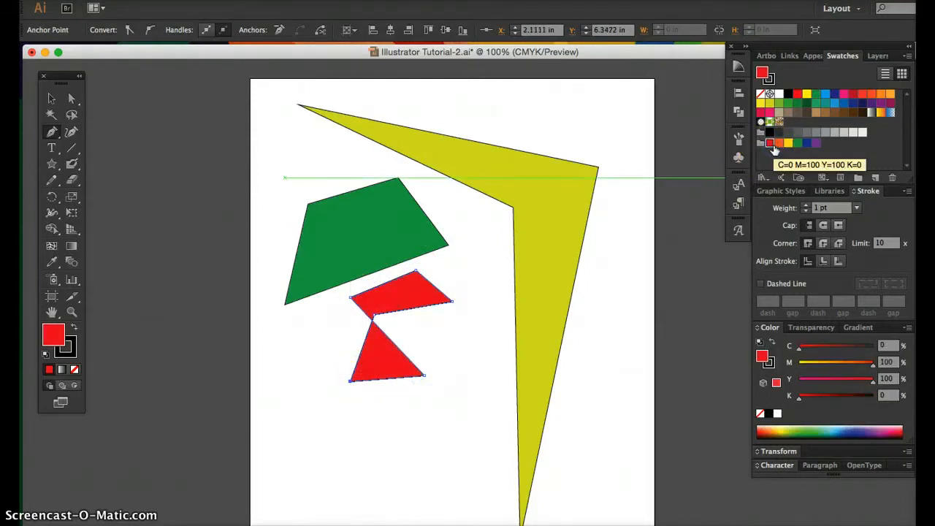
pyautogui.click(789, 113)
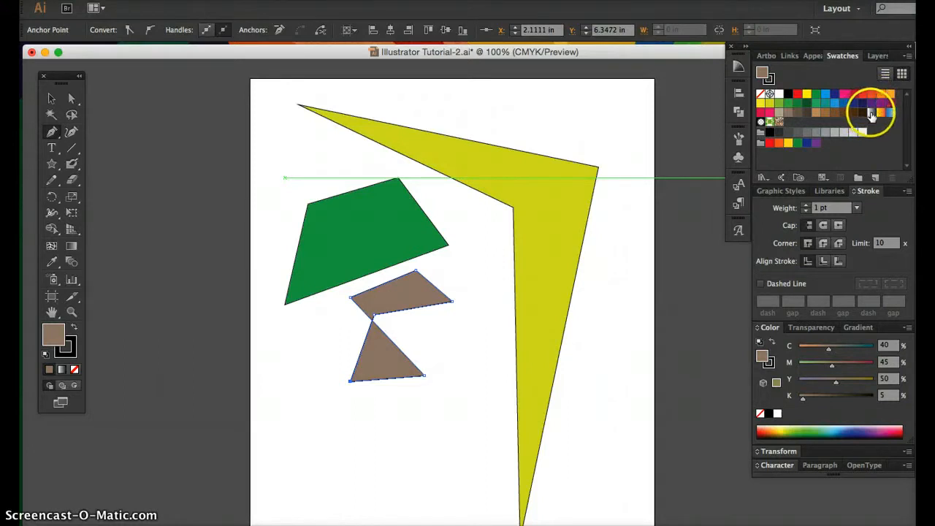
pyautogui.click(872, 114)
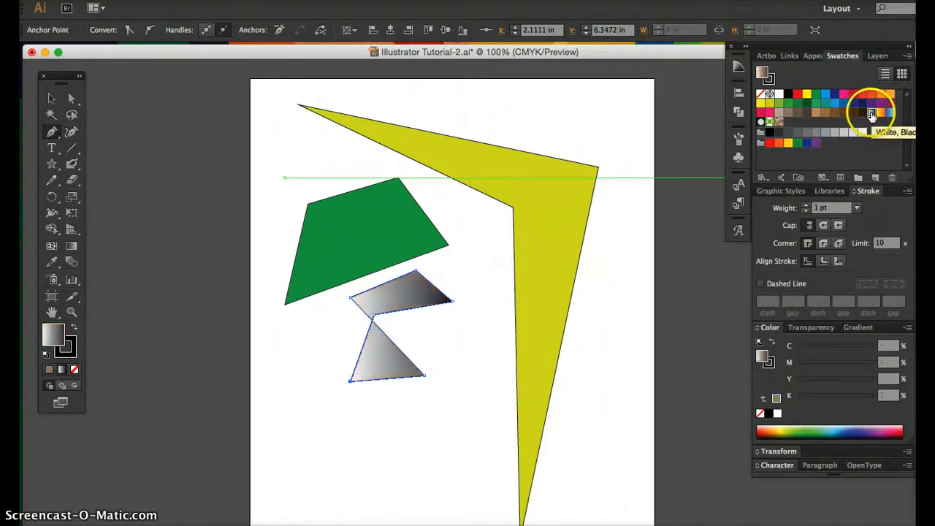
# - Use the Add Anchor Point tool to place two points on the yellow shape's upper edge and one on its upper arm's lower edge
pyautogui.click(52, 98)
pyautogui.click(52, 132)
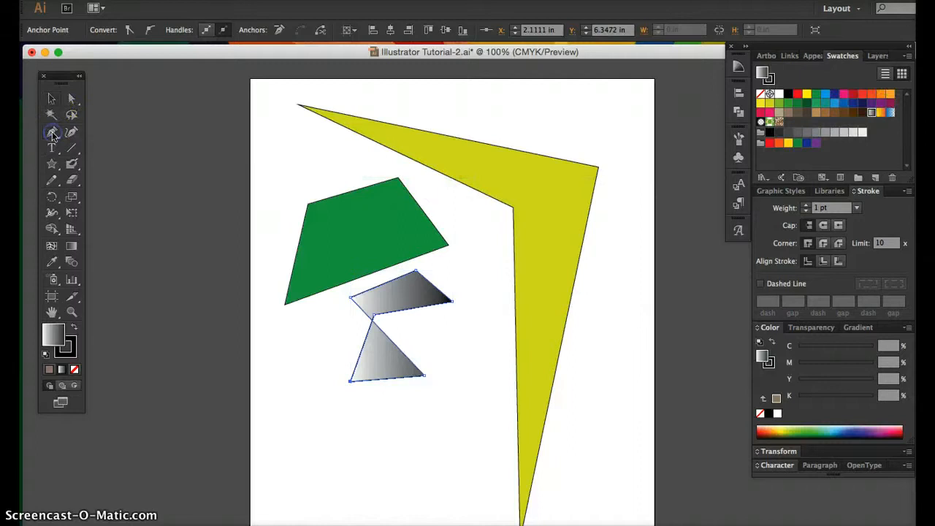
pyautogui.click(63, 138)
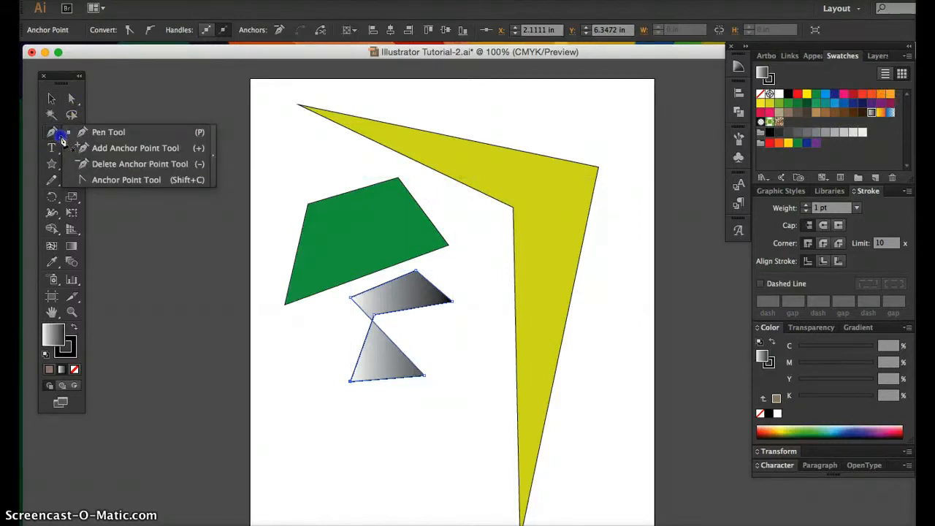
pyautogui.click(84, 149)
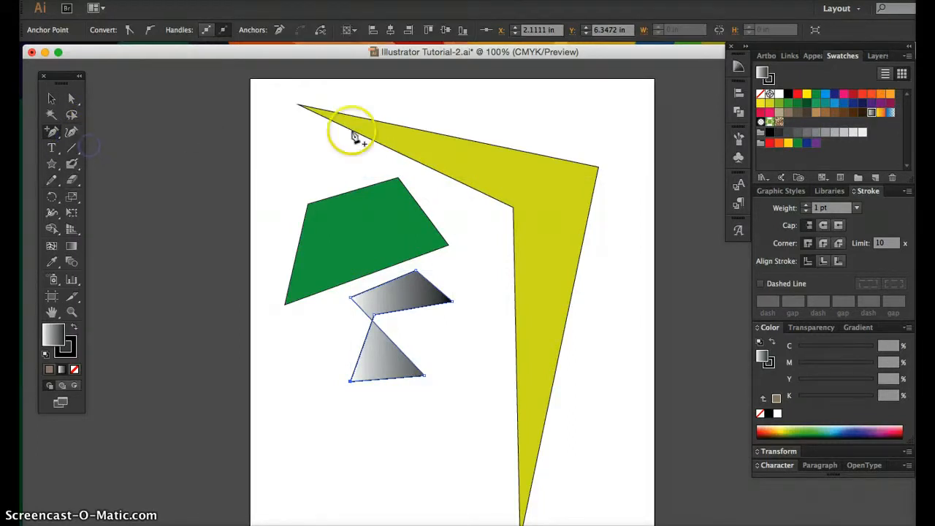
pyautogui.click(401, 130)
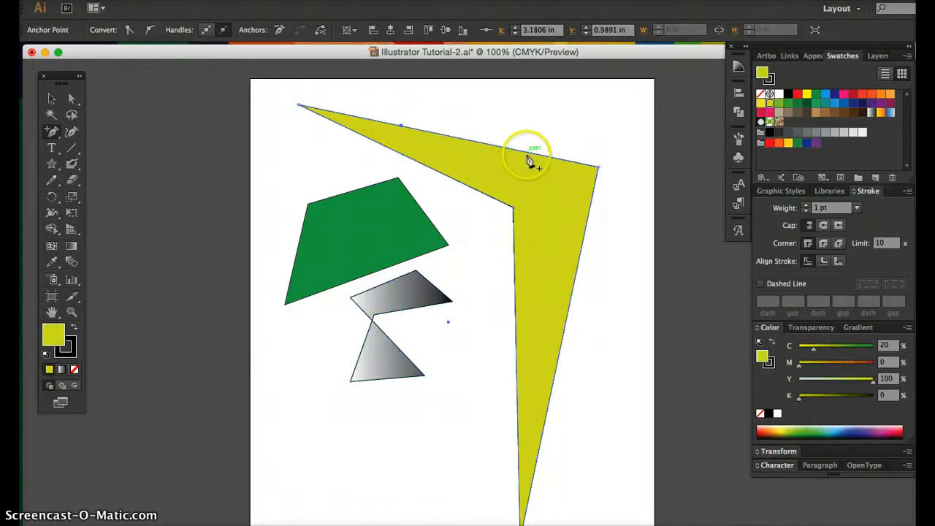
pyautogui.click(51, 133)
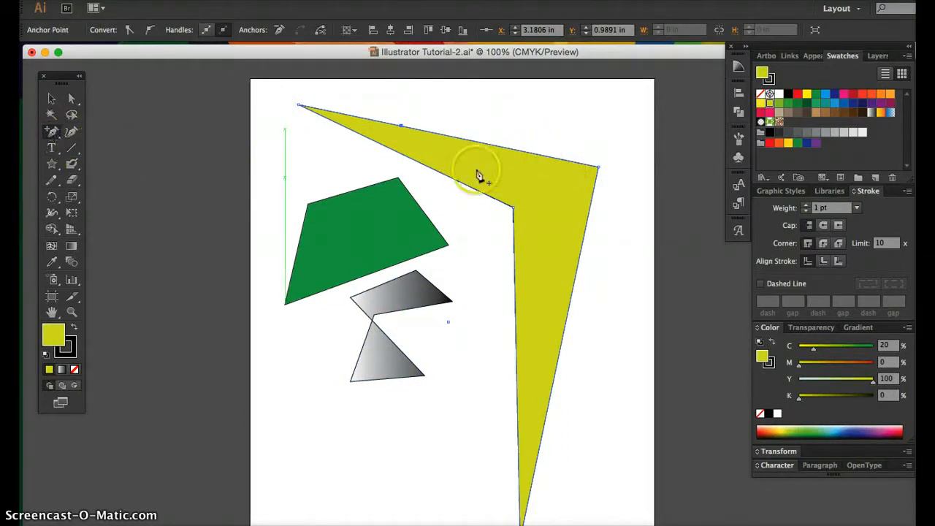
pyautogui.click(535, 155)
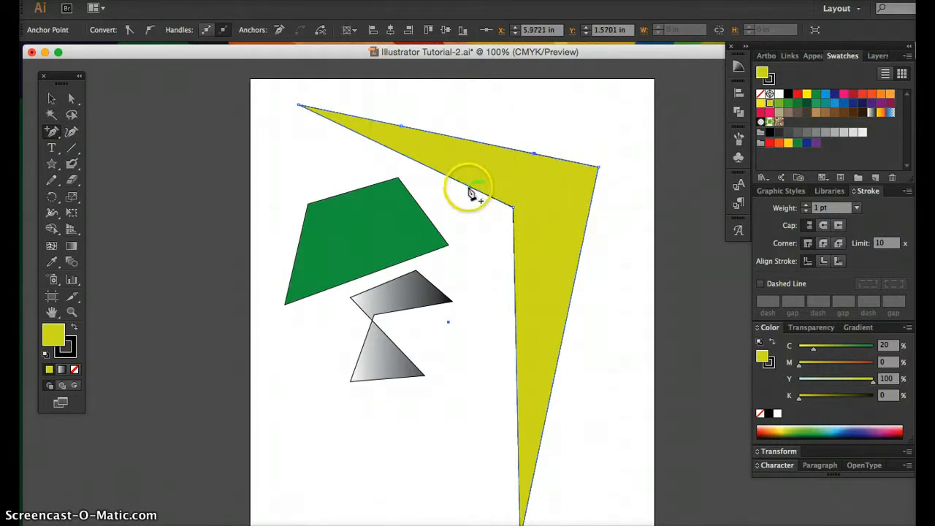
pyautogui.click(472, 191)
# - Reshape the yellow shape by moving the three added anchor points with the Direct Selection tool, forming a peak and a notch along its upper edge
pyautogui.click(71, 98)
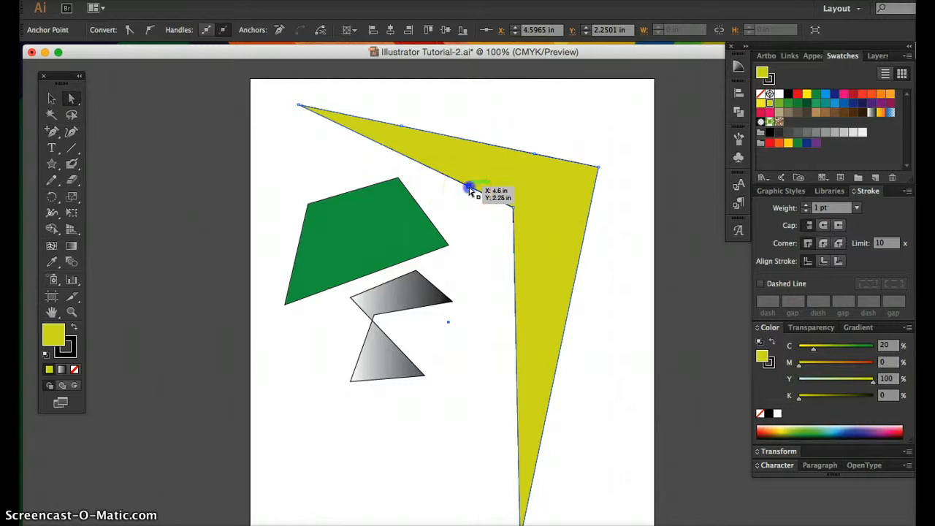
pyautogui.moveTo(470, 187); pyautogui.dragTo(477, 168)
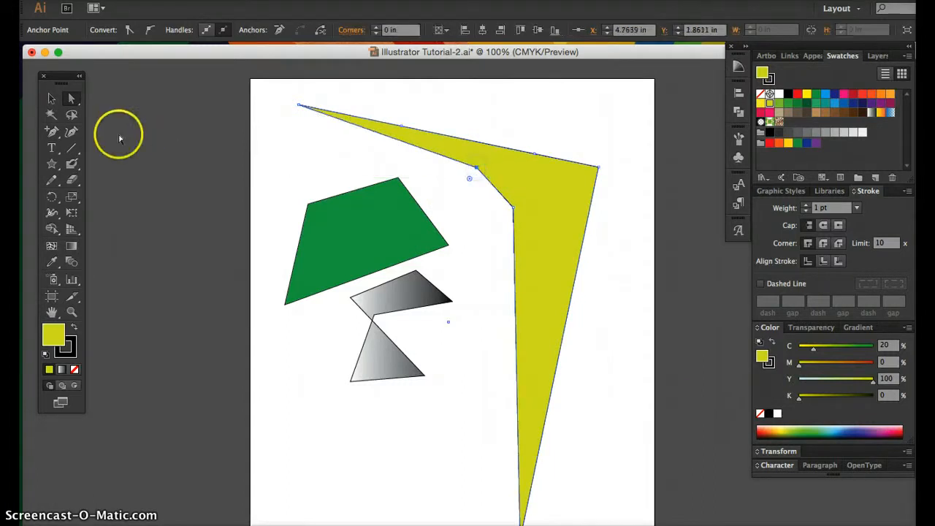
pyautogui.moveTo(535, 155); pyautogui.dragTo(568, 118)
pyautogui.moveTo(402, 126); pyautogui.dragTo(520, 142)
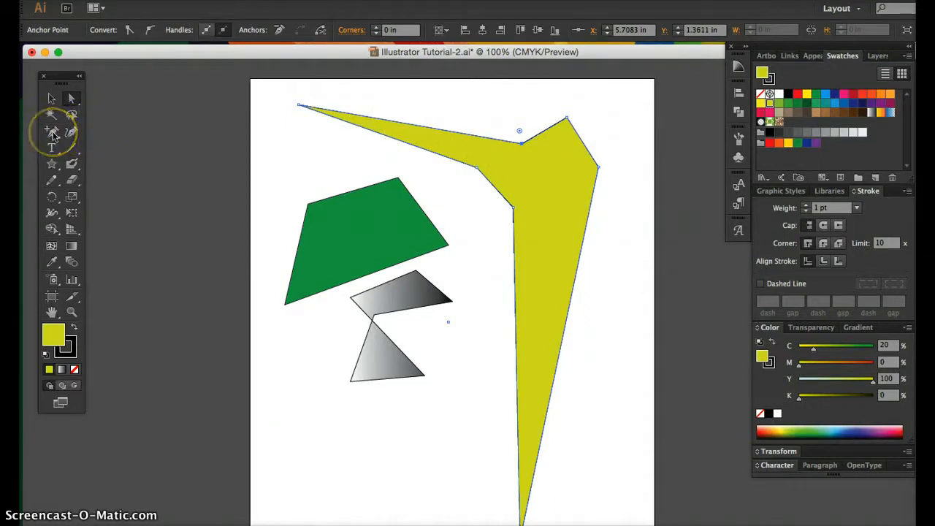
# - Use the Delete Anchor Point tool to remove the notch and peak points from the yellow shape's upper edge
pyautogui.moveTo(54, 136); pyautogui.dragTo(95, 161)
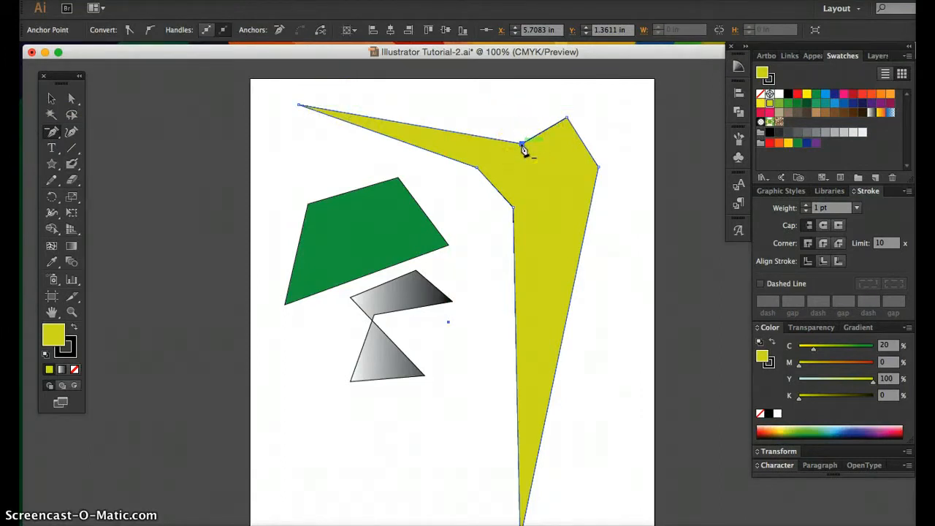
pyautogui.click(522, 145)
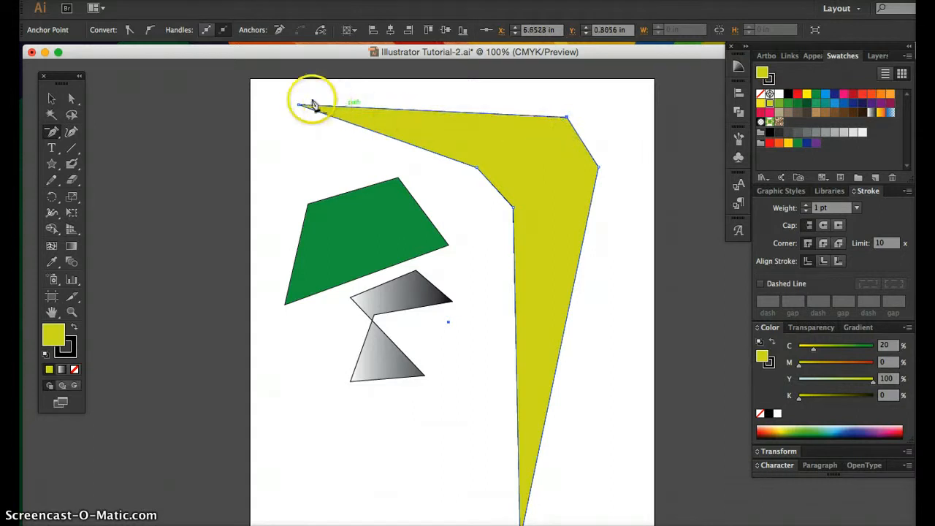
pyautogui.click(568, 117)
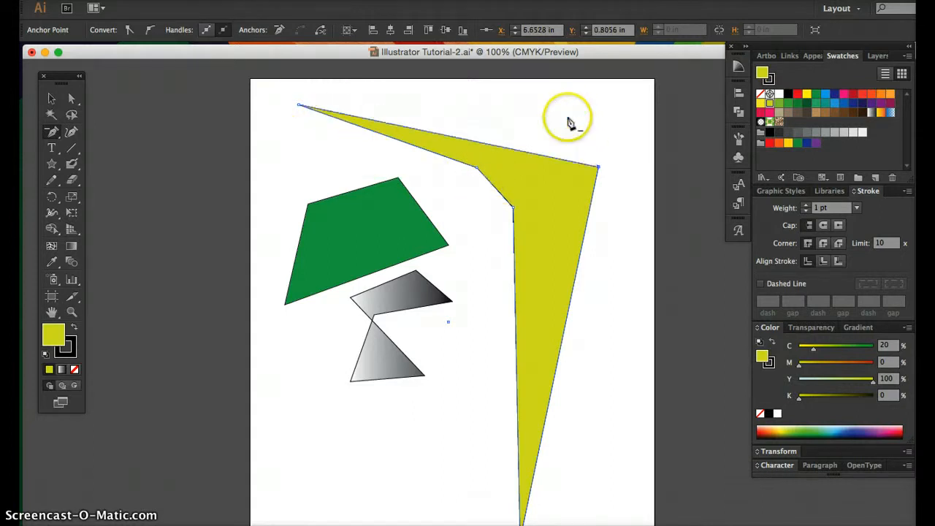
# - Try deleting the added point on the upper arm's lower edge and the yellow shape's inner corner, undoing each deletion
pyautogui.click(478, 170)
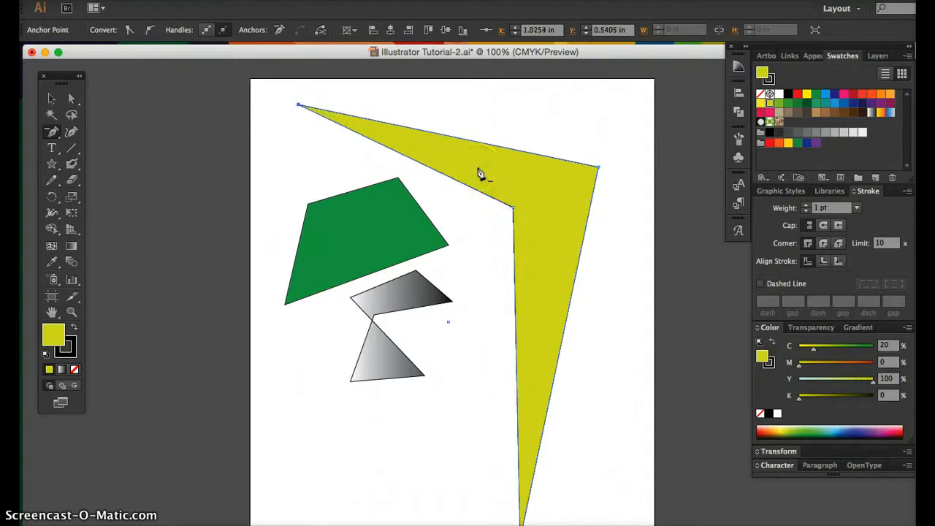
pyautogui.press('super+z')
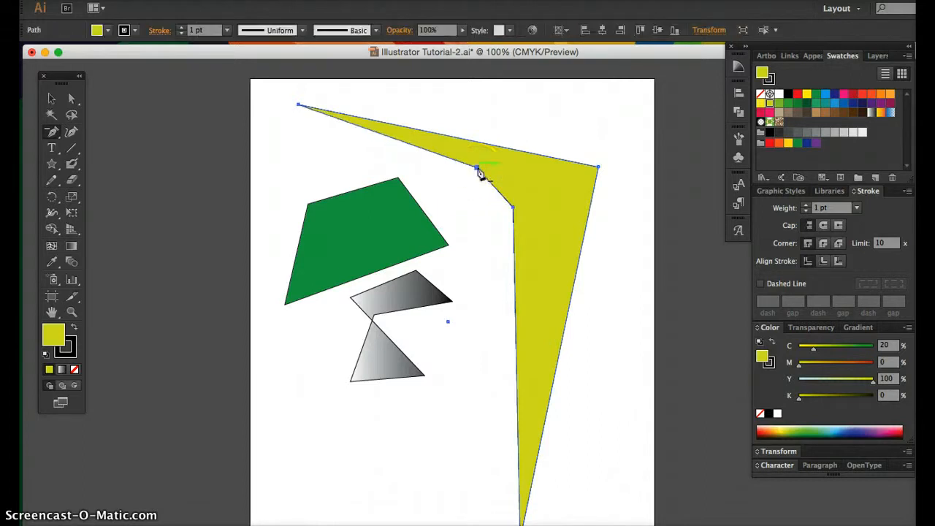
pyautogui.click(515, 212)
pyautogui.press('super+z')
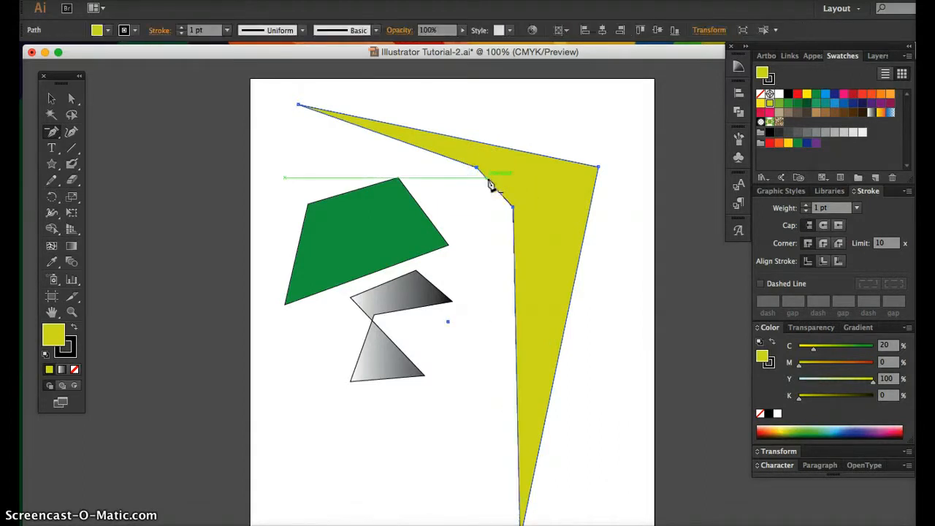
# - Reduce the yellow shape to a triangle by deleting its added lower-edge point and inner corner, and undo a trial deletion of its upper-left tip
pyautogui.click(478, 170)
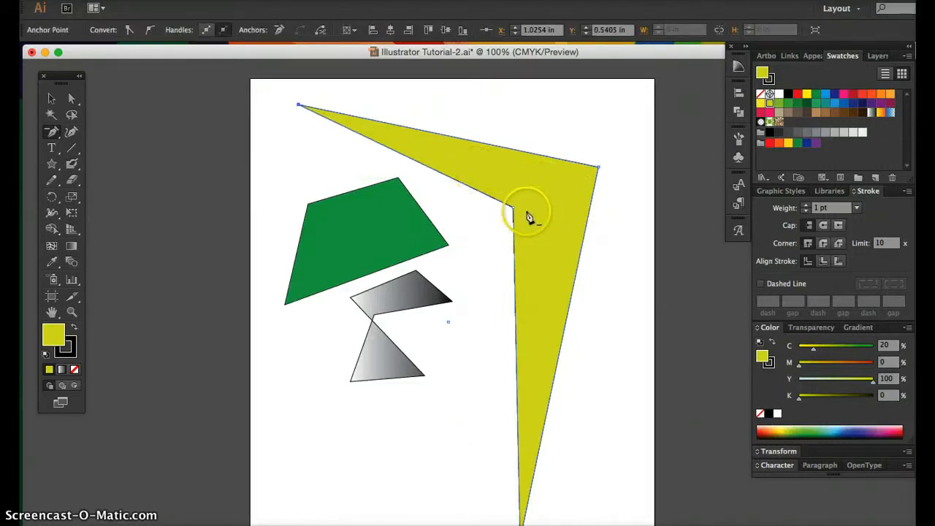
pyautogui.click(514, 212)
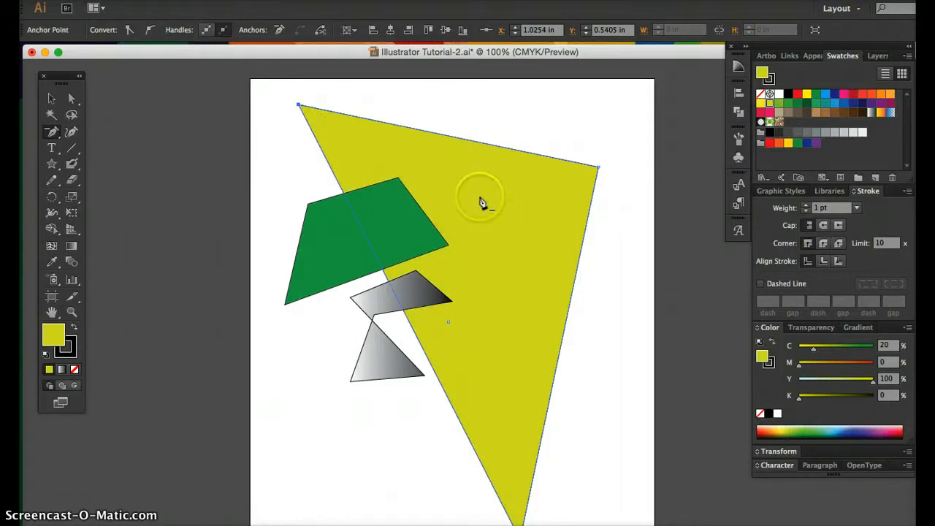
pyautogui.click(301, 110)
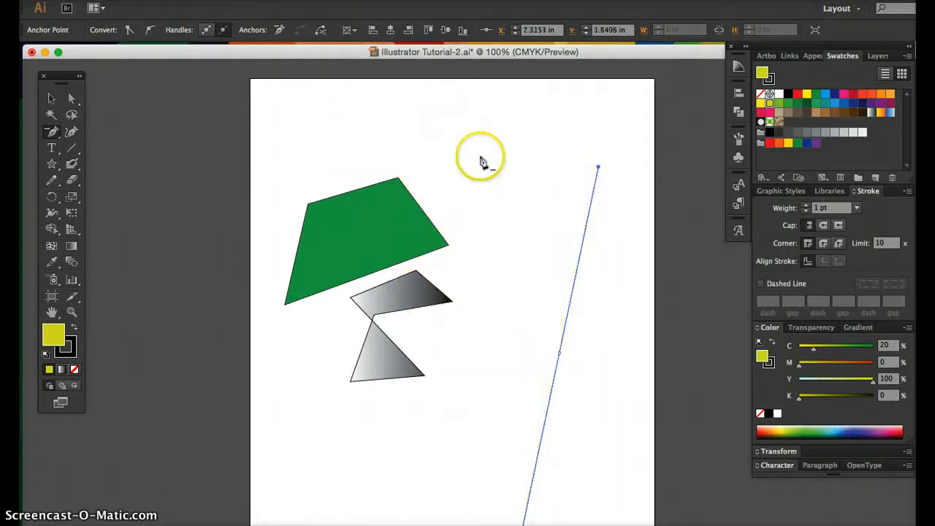
pyautogui.press('super+z')
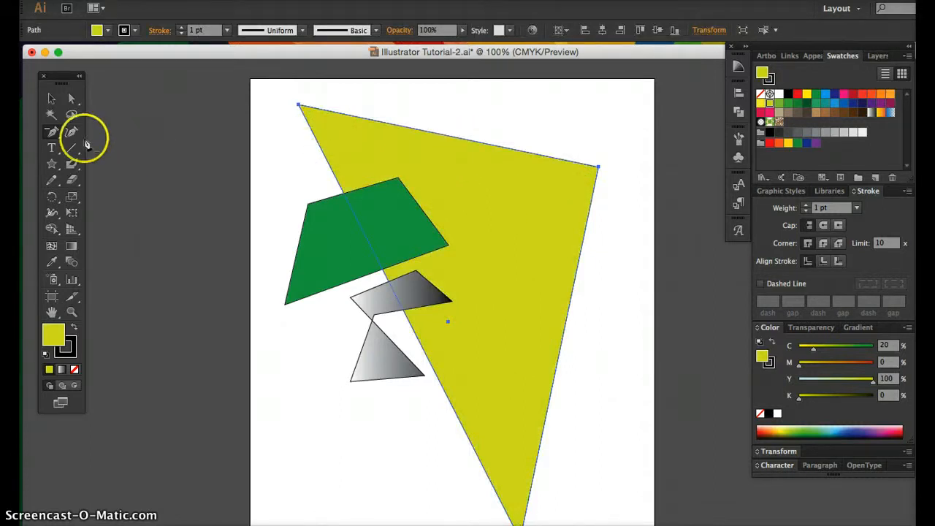
# - Look through the Pen tool variants and switch to the Selection tool with the yellow triangle still selected
pyautogui.click(53, 136)
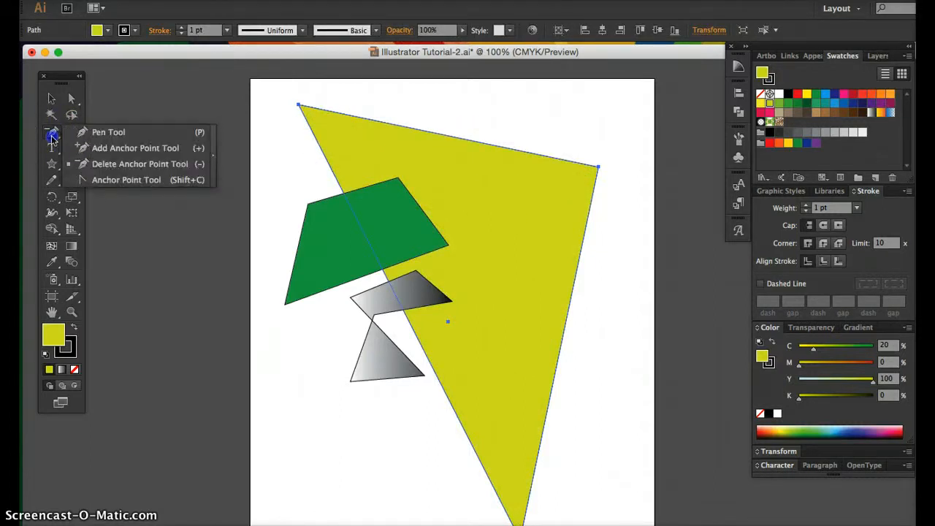
pyautogui.click(53, 136)
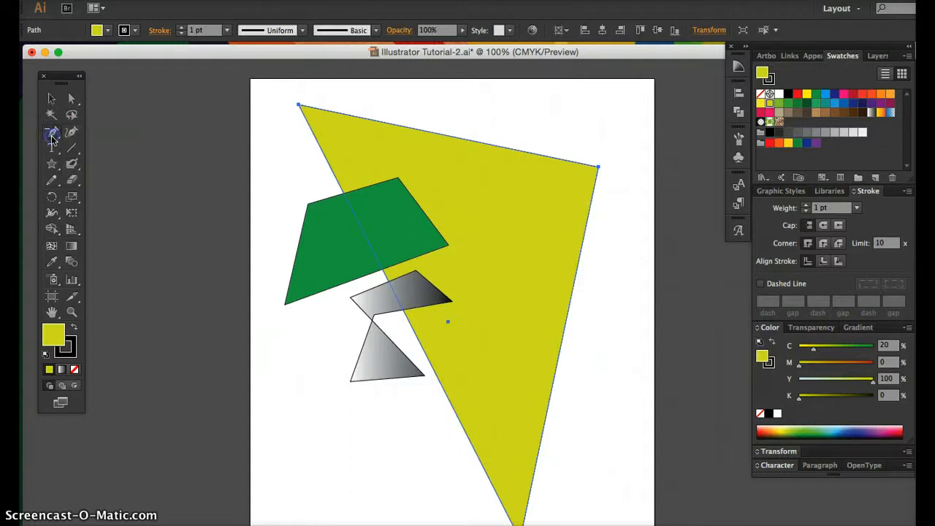
pyautogui.click(73, 133)
pyautogui.click(59, 139)
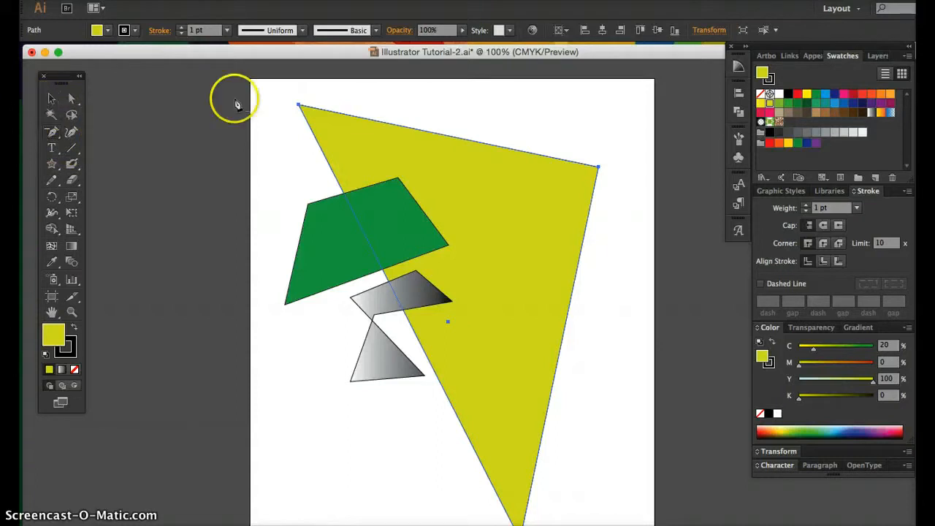
pyautogui.click(48, 97)
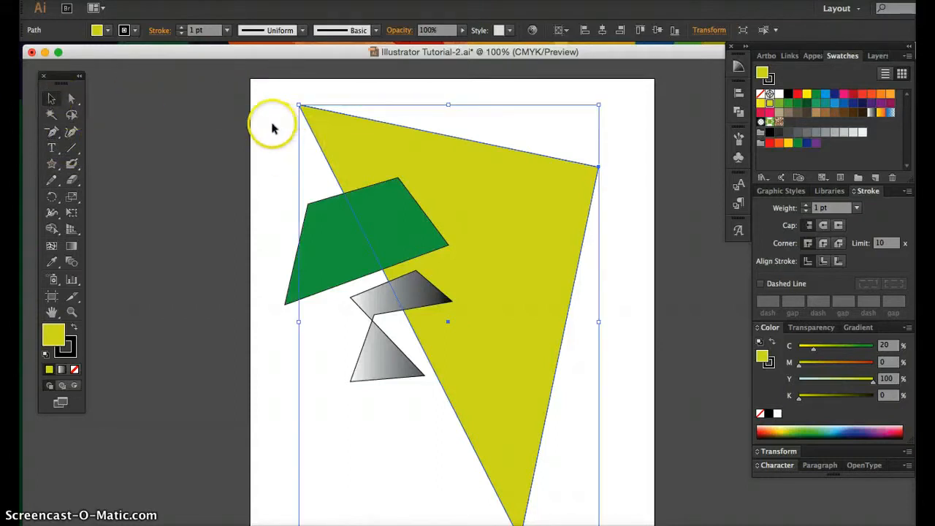
# - Delete all shapes from the artboard and add the text "Illustration" in a wide text frame near the page's upper edge
pyautogui.moveTo(272, 127); pyautogui.dragTo(582, 474)
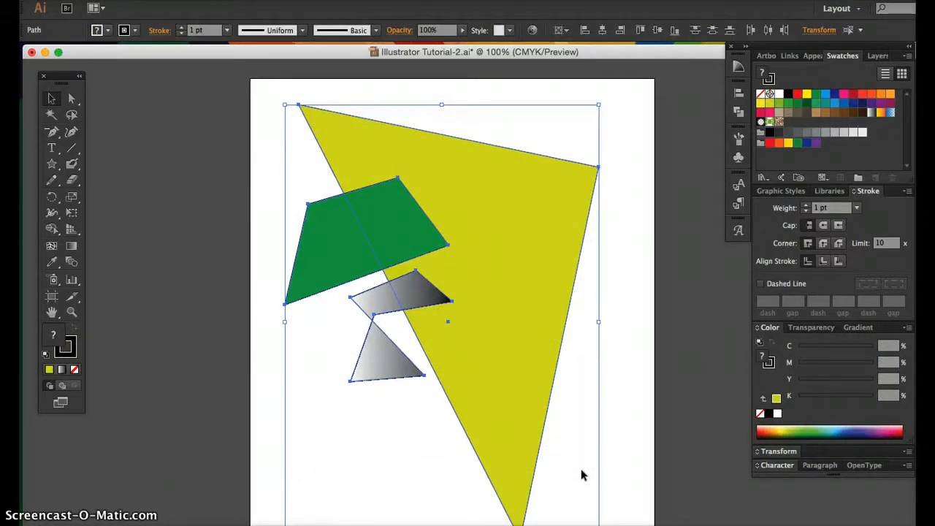
pyautogui.press('Delete')
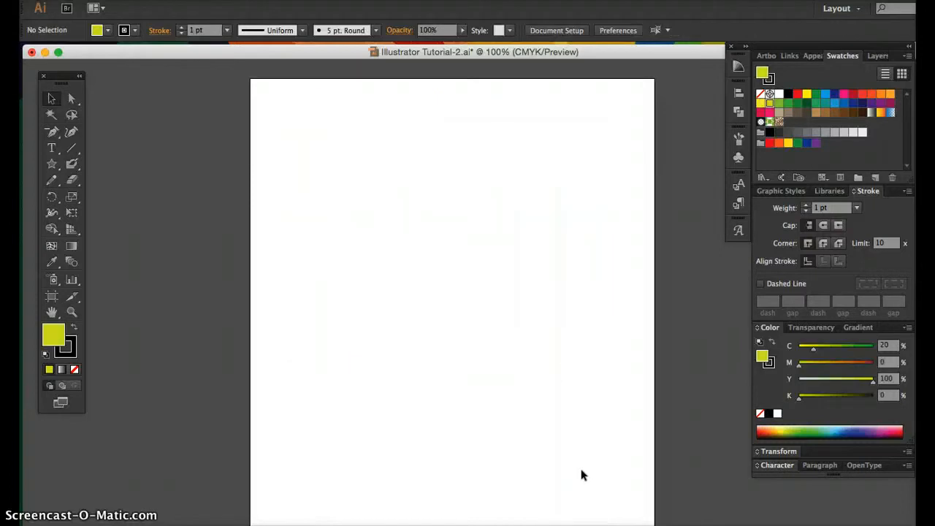
pyautogui.click(51, 149)
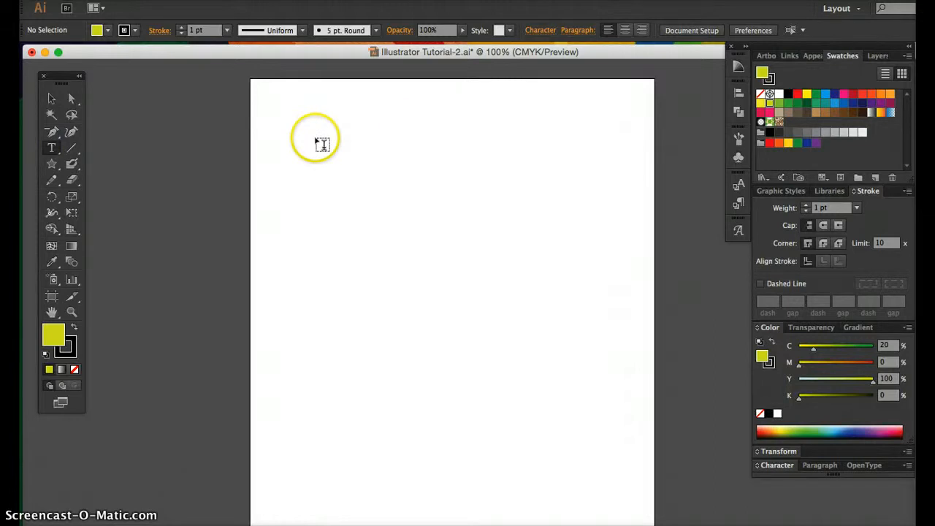
pyautogui.moveTo(289, 113); pyautogui.dragTo(628, 252)
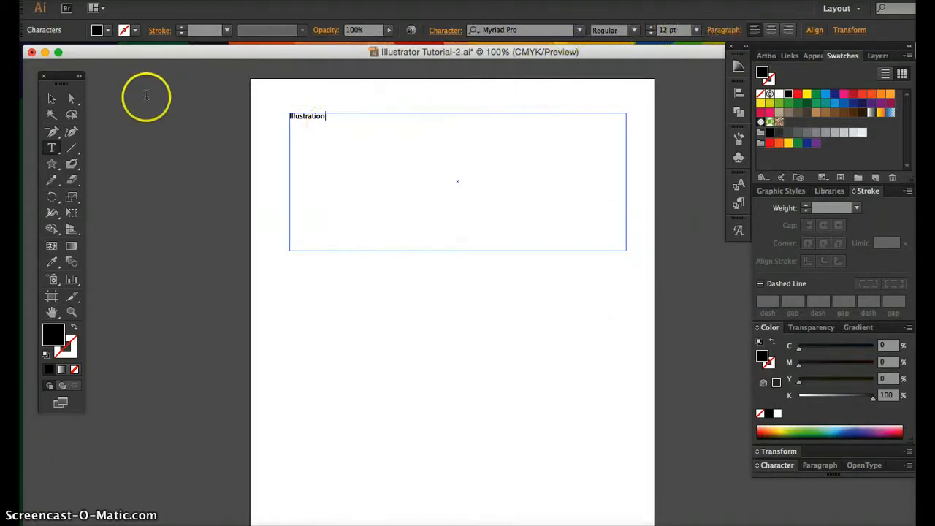
pyautogui.click(52, 98)
pyautogui.click(398, 283)
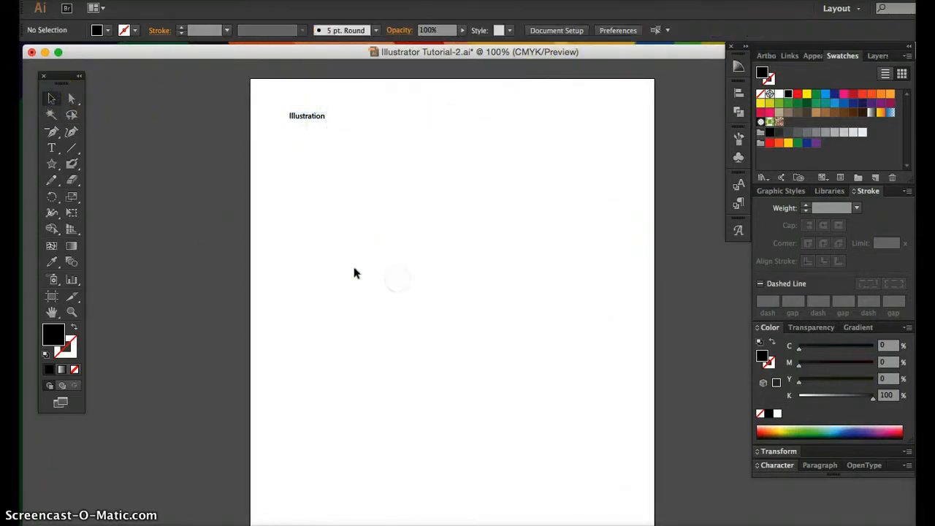
# - Draw a large, slightly rotated black star over the page's left edge with the Star tool, and delete it
pyautogui.moveTo(337, 284); pyautogui.dragTo(430, 380)
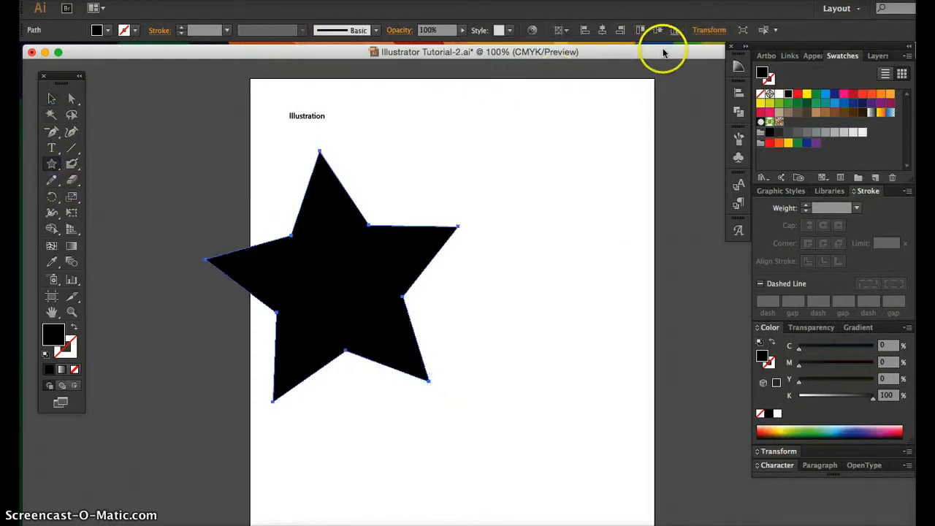
pyautogui.click(51, 98)
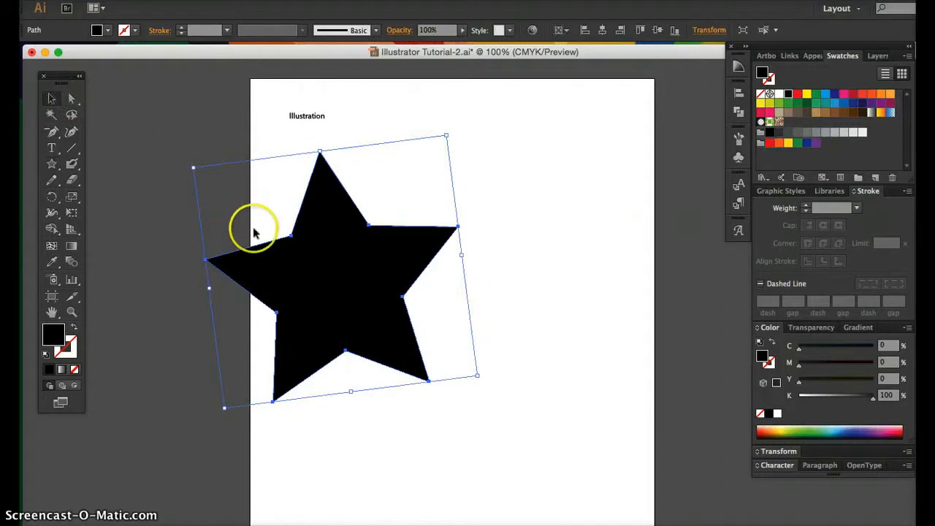
pyautogui.press('Delete')
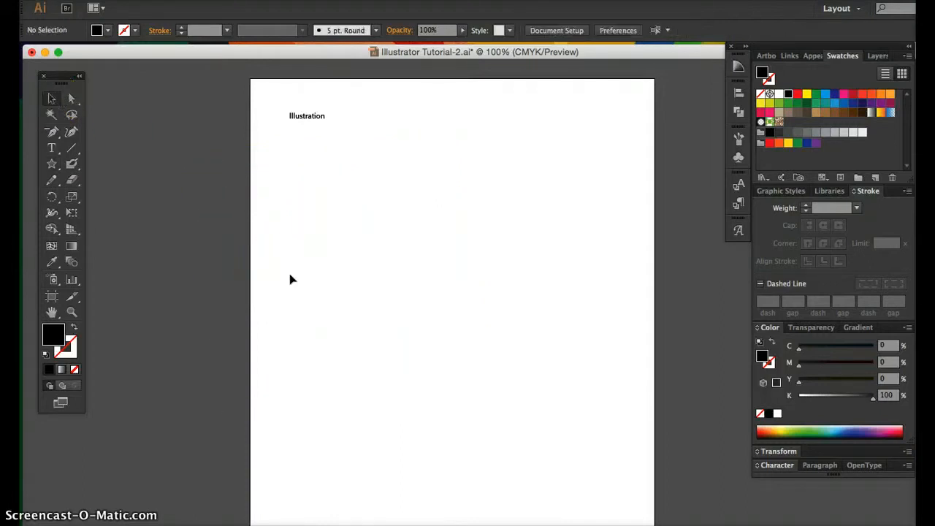
# - Move the Illustration text frame down the page and slightly to the right with the Selection tool
pyautogui.click(315, 121)
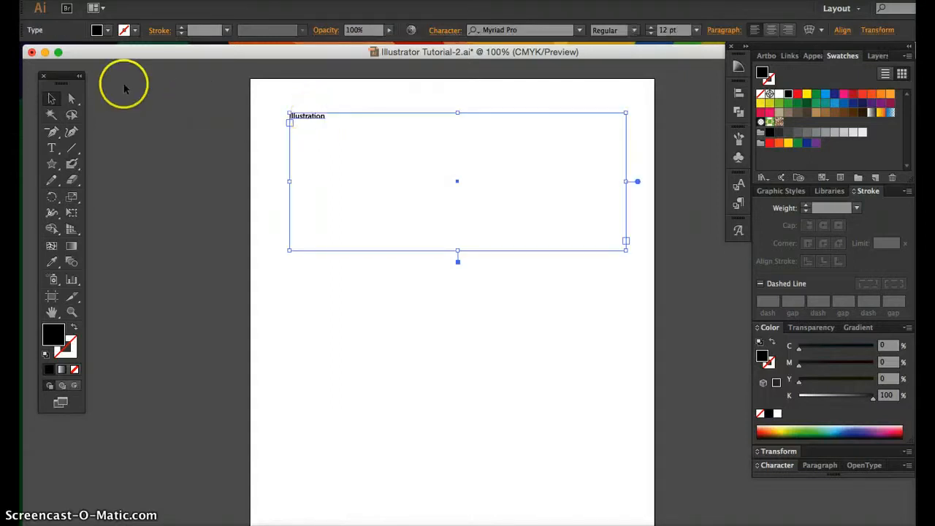
pyautogui.click(69, 99)
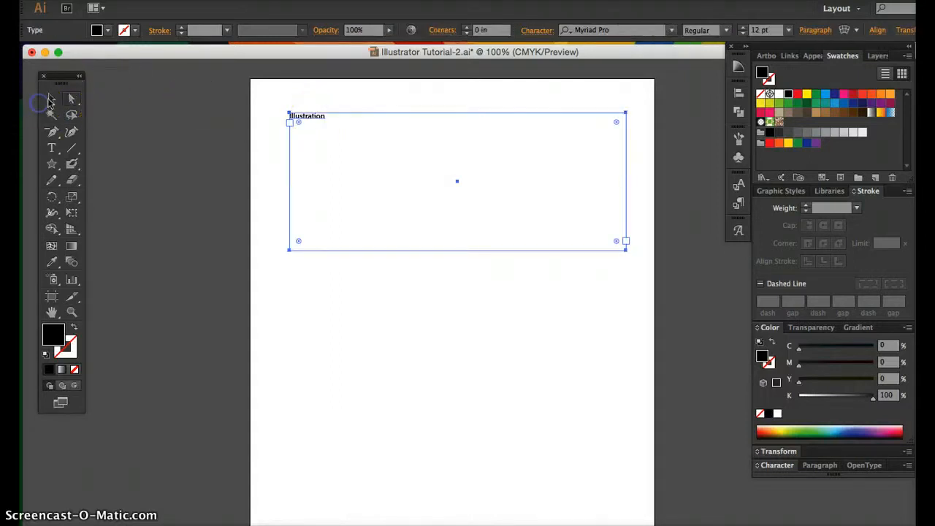
pyautogui.click(52, 99)
pyautogui.moveTo(313, 114); pyautogui.dragTo(329, 194)
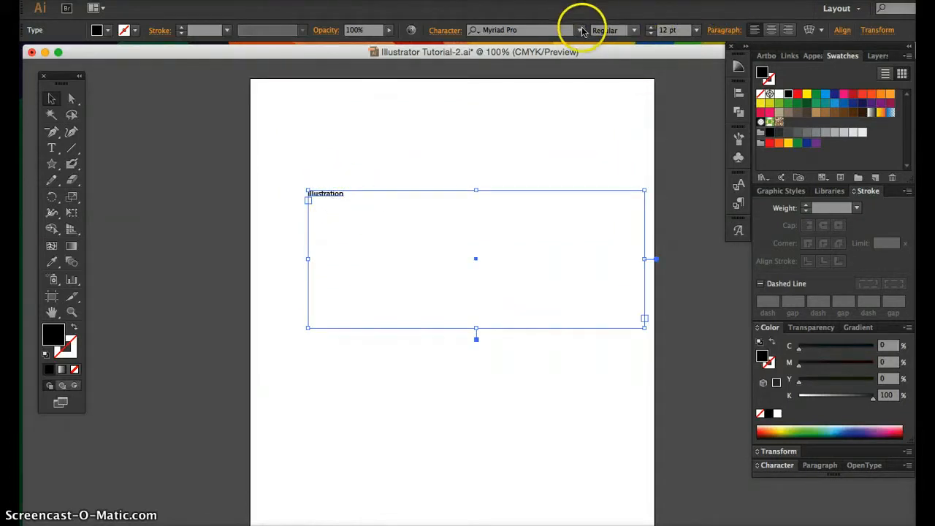
# - Search the fonts for "helve" and apply Helvetica Bold to the Illustration text
pyautogui.click(581, 31)
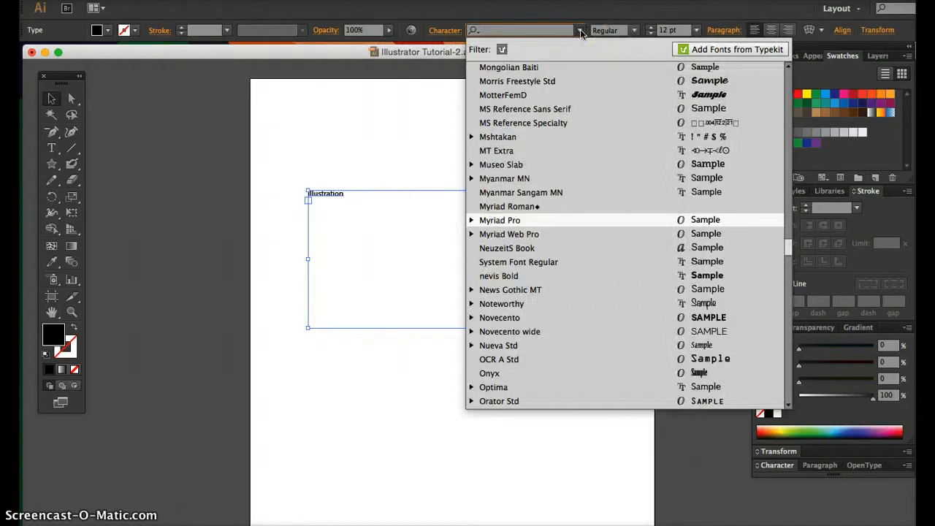
pyautogui.click(581, 32)
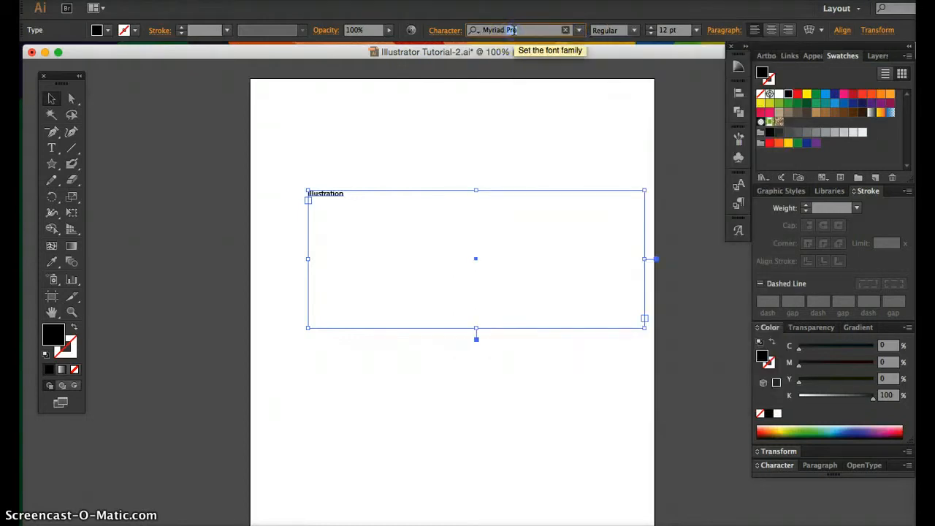
pyautogui.write('helve')
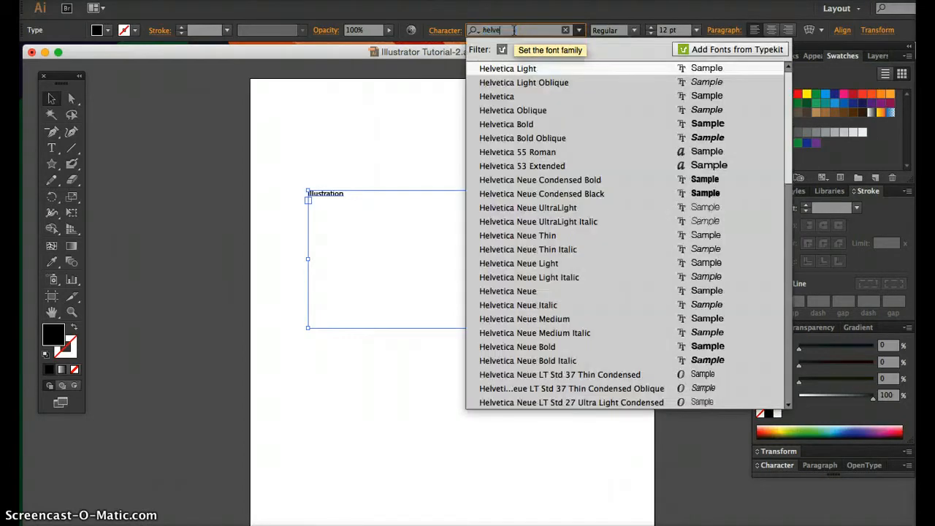
pyautogui.click(517, 124)
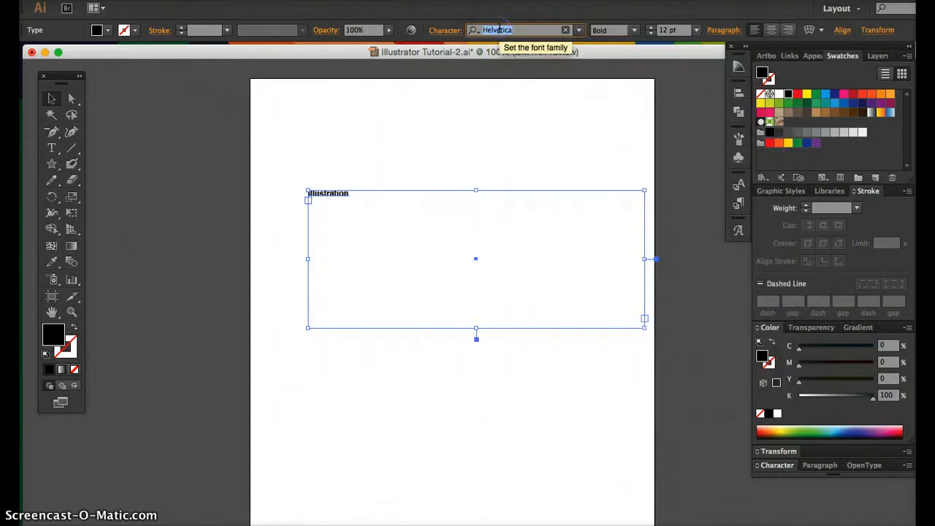
# - Try font searches for "times" and "aven" on the Illustration text, and reapply Helvetica Bold
pyautogui.write('times')
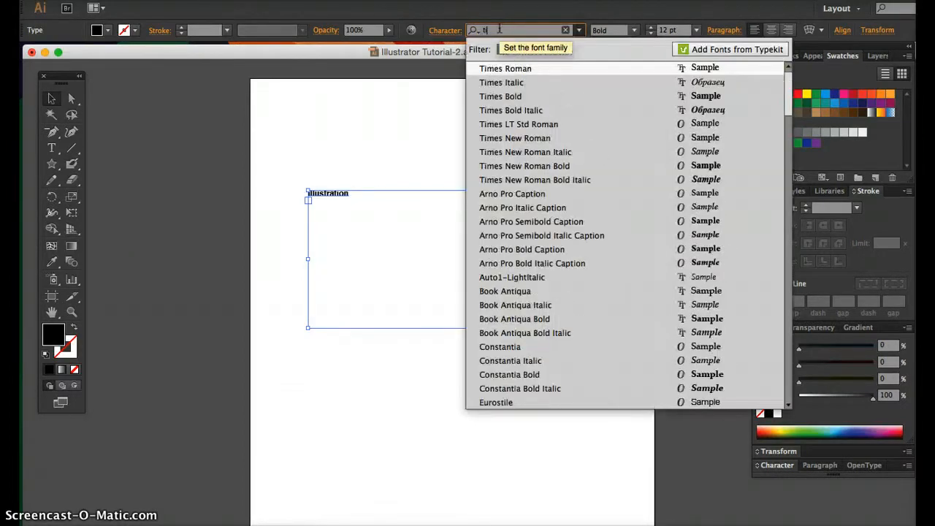
pyautogui.press('BackSpace')
pyautogui.press('BackSpace')
pyautogui.press('BackSpace')
pyautogui.press('BackSpace')
pyautogui.press('BackSpace')
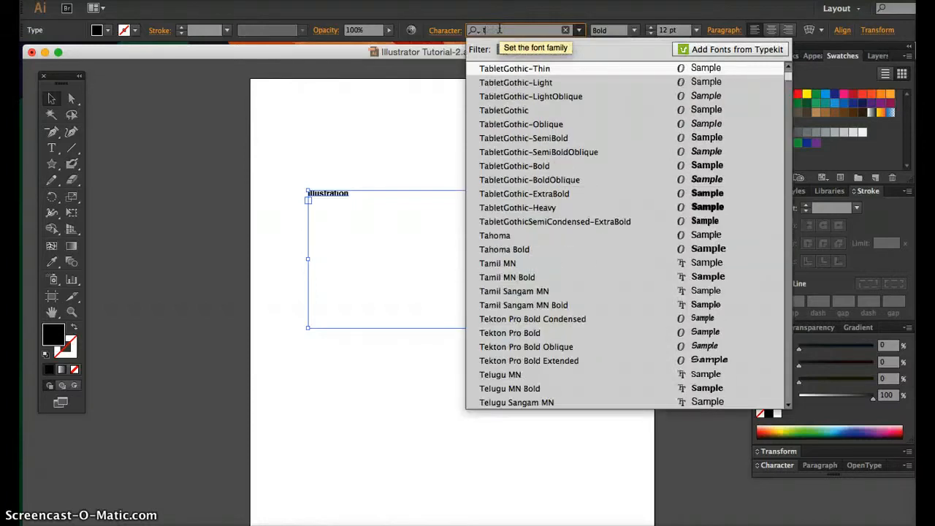
pyautogui.write('aven')
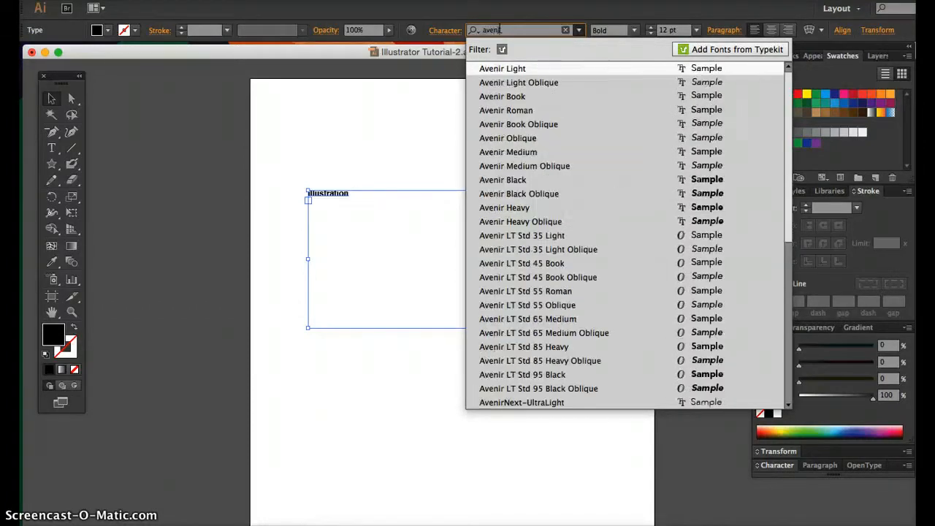
pyautogui.press('BackSpace')
pyautogui.press('BackSpace')
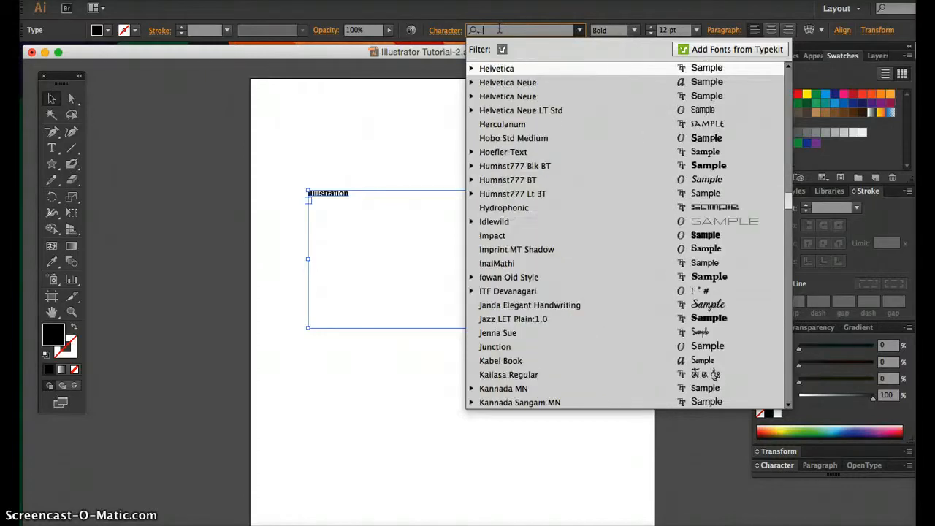
pyautogui.write('helve')
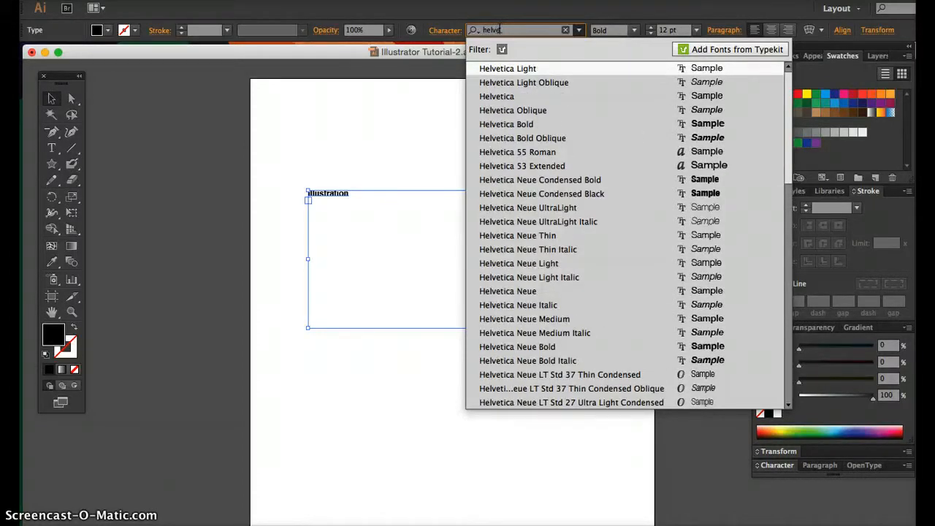
pyautogui.click(507, 125)
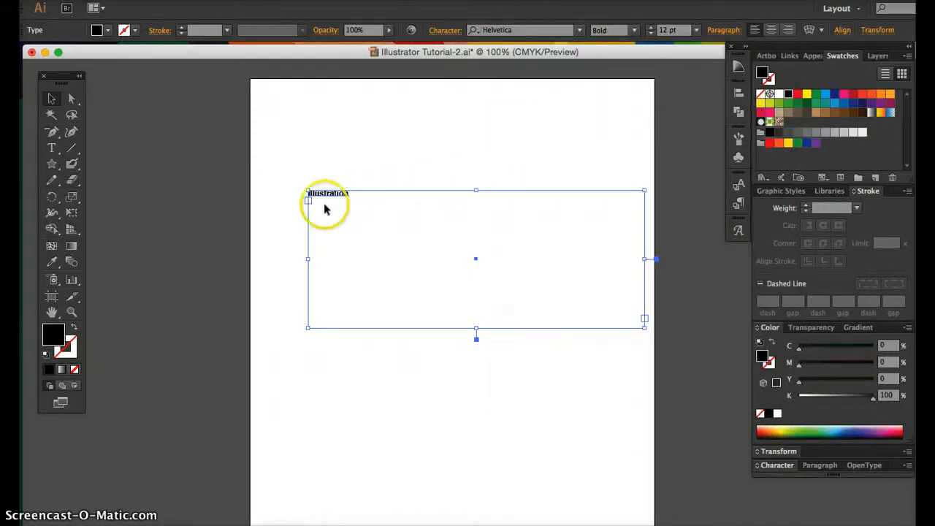
# - Set the Illustration text's font style to Light and its size to 56 pt, and view the preset font sizes
pyautogui.click(636, 32)
pyautogui.click(627, 46)
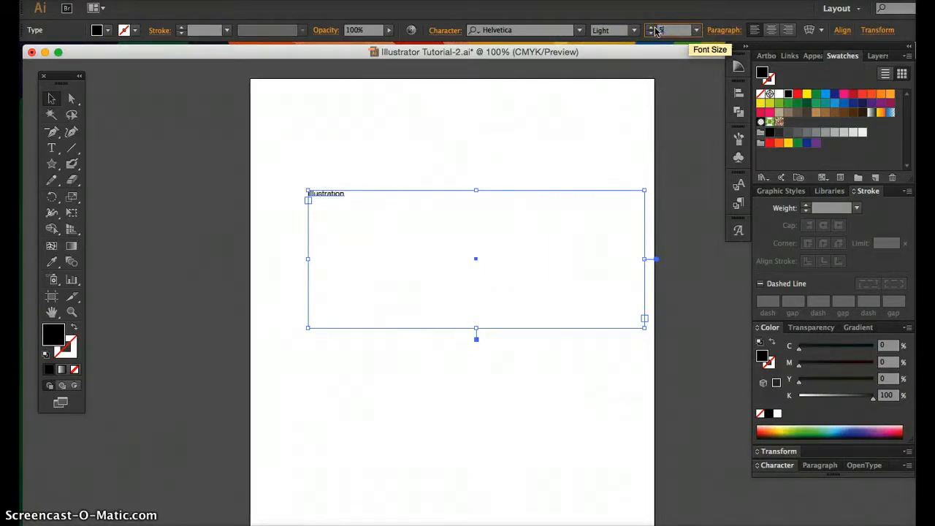
pyautogui.press('Return')
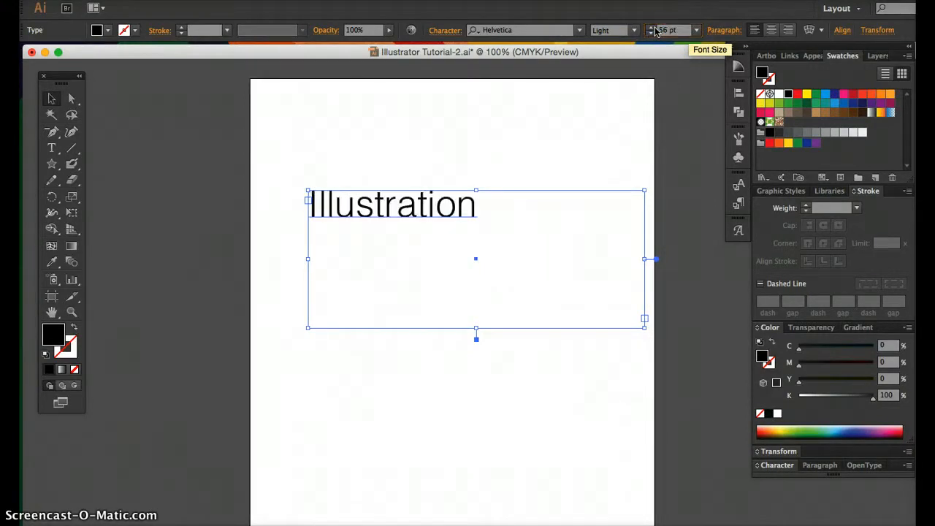
pyautogui.click(697, 30)
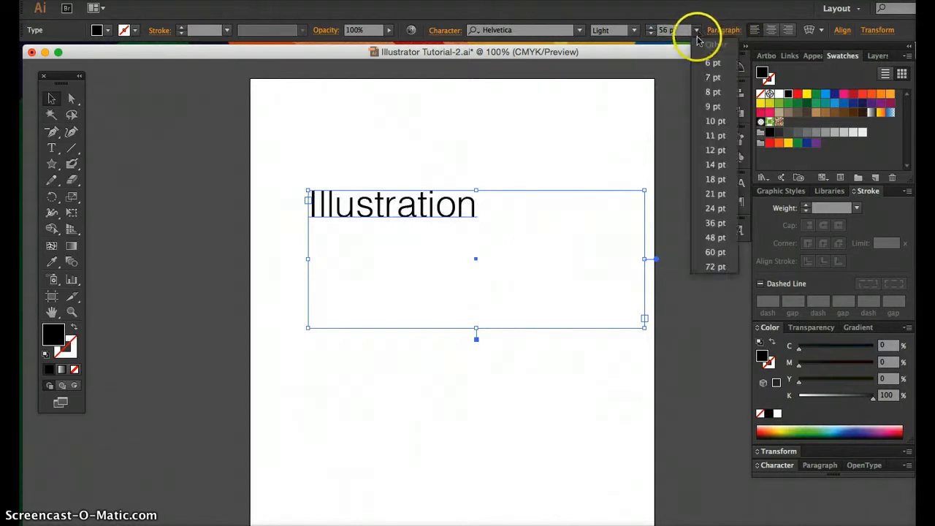
pyautogui.click(442, 209)
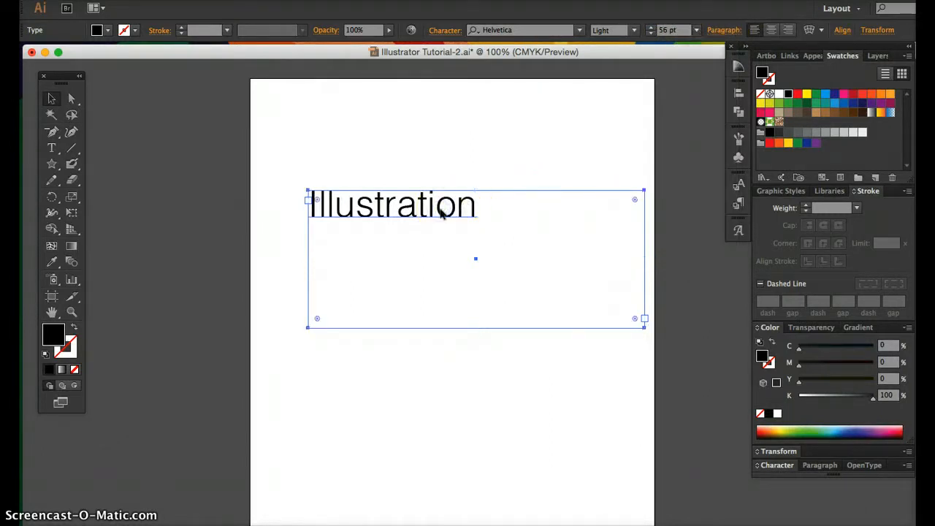
# - Enlarge the Illustration text in small increments to 100 pt
pyautogui.press('super+shift+period')
pyautogui.press('super+shift+period')
pyautogui.press('super+shift+period')
pyautogui.press('super+shift+period')
pyautogui.press('super+shift+period')
pyautogui.press('super+shift+period')
pyautogui.press('super+shift+period')
pyautogui.press('super+shift+period')
pyautogui.press('super+shift+period')
pyautogui.press('super+shift+period')
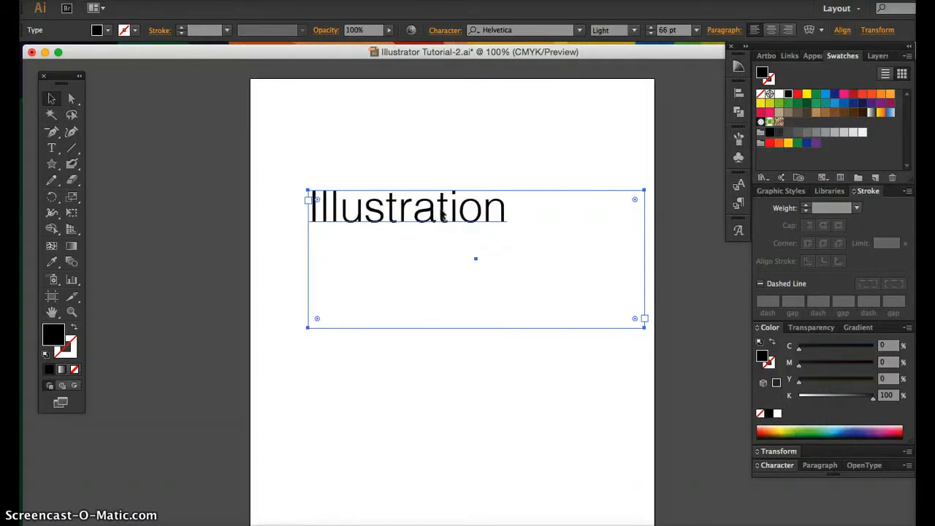
pyautogui.press('super+shift+period')
pyautogui.press('super+shift+period')
pyautogui.press('super+shift+period')
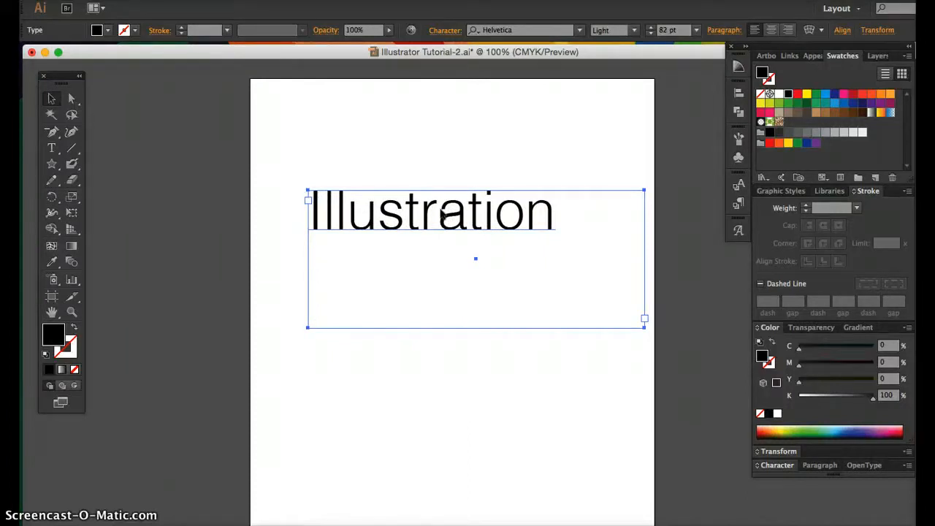
pyautogui.press('super+shift+period')
pyautogui.press('super+shift+period')
pyautogui.press('super+shift+period')
pyautogui.press('super+shift+period')
pyautogui.press('super+shift+period')
pyautogui.press('super+shift+period')
pyautogui.press('super+shift+period')
pyautogui.press('super+shift+period')
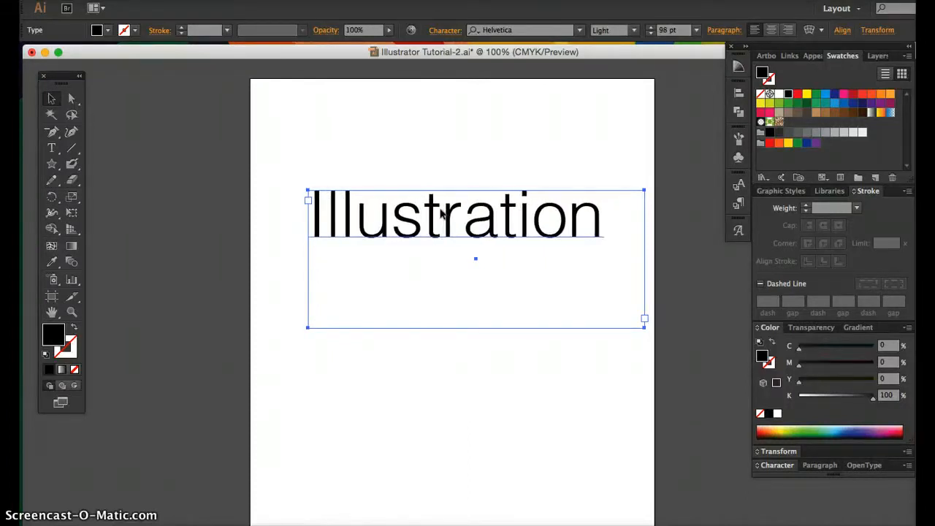
pyautogui.press('super+shift+period')
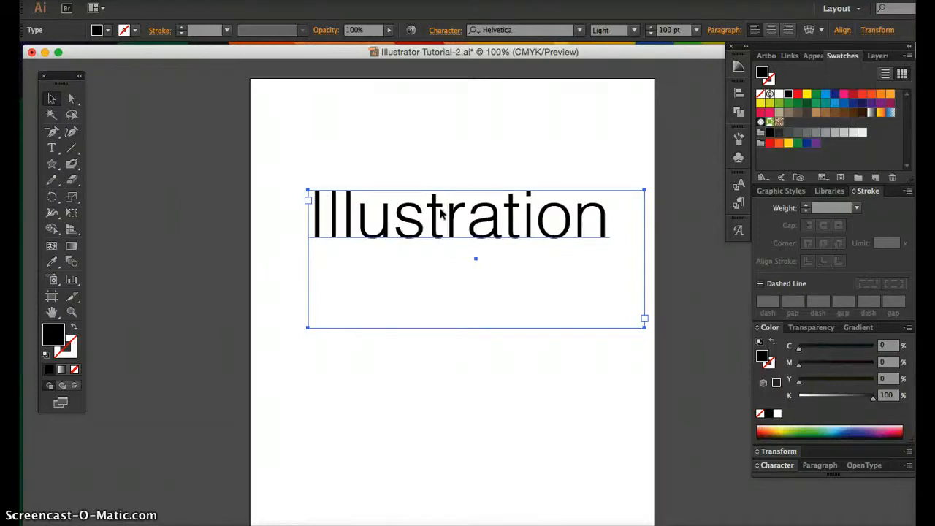
# - Reduce the Illustration text to 92 pt and fill it with the bright red swatch
pyautogui.press('super+shift+comma')
pyautogui.press('super+shift+comma')
pyautogui.press('super+shift+comma')
pyautogui.press('super+shift+comma')
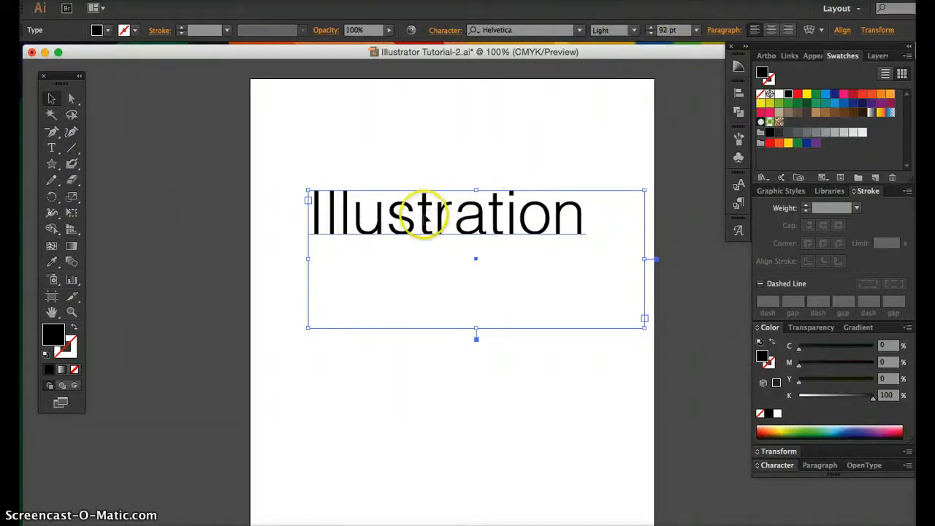
pyautogui.click(760, 114)
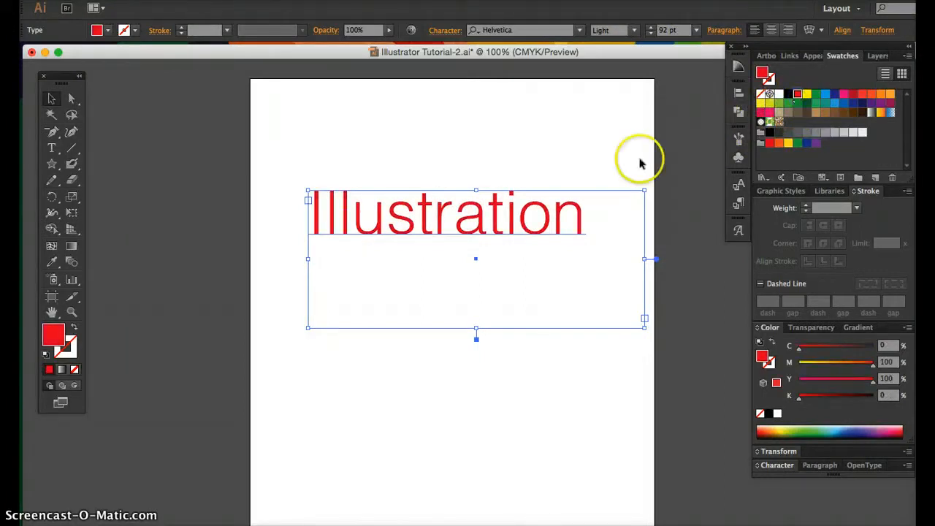
# - Inspect the edges of the red letter "a" up close at magnifications up to 3200%
pyautogui.press('super+equal')
pyautogui.press('super+equal')
pyautogui.press('super+equal')
pyautogui.press('super+equal')
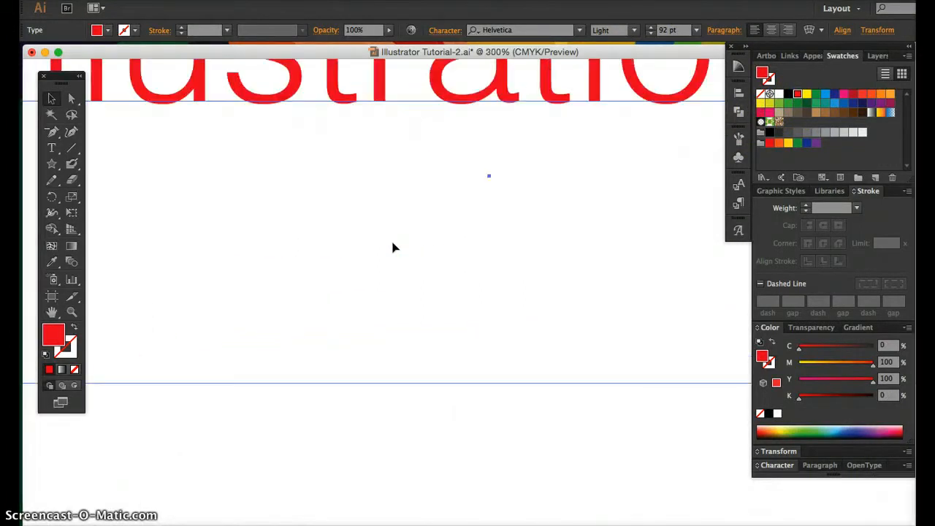
pyautogui.scroll(3, 393, 248)
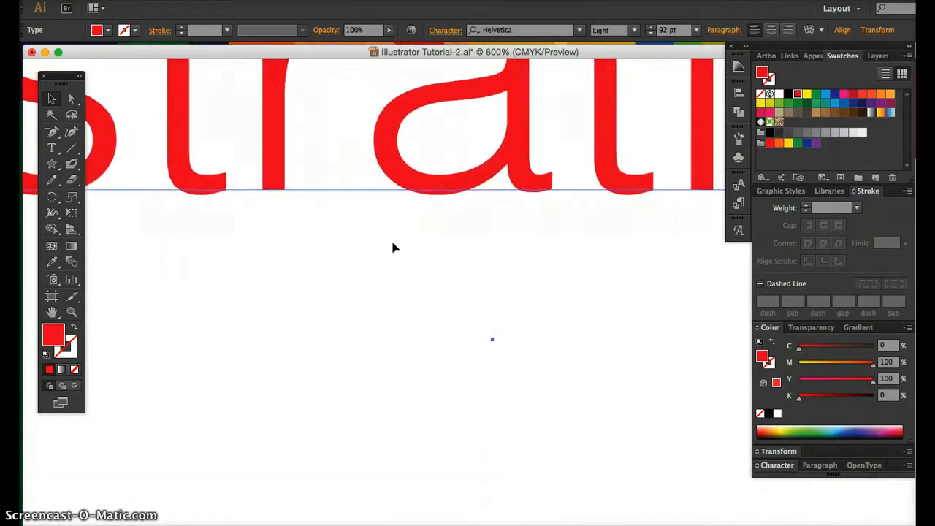
pyautogui.press('super+equal')
pyautogui.press('super+equal')
pyautogui.press('super+equal')
pyautogui.scroll(10, 394, 247)
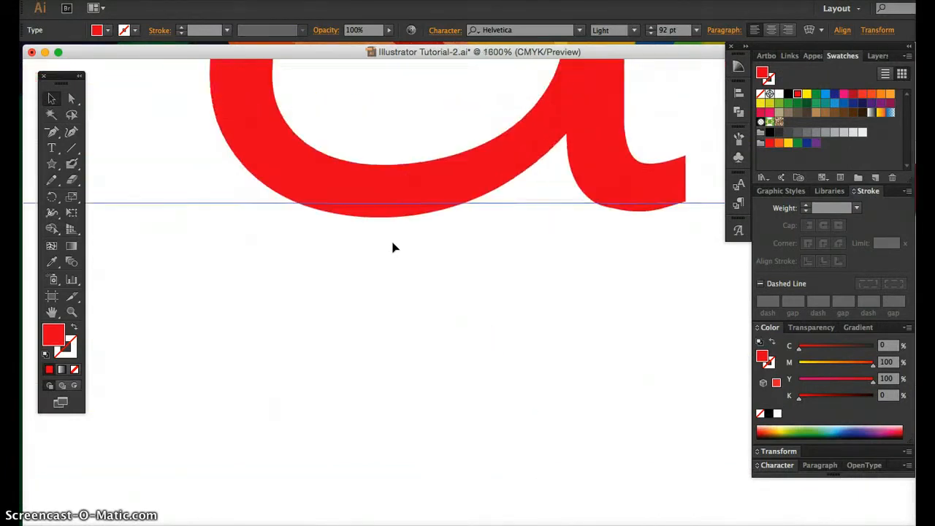
pyautogui.press('super+equal')
pyautogui.press('super+equal')
pyautogui.press('super+equal')
pyautogui.press('super+equal')
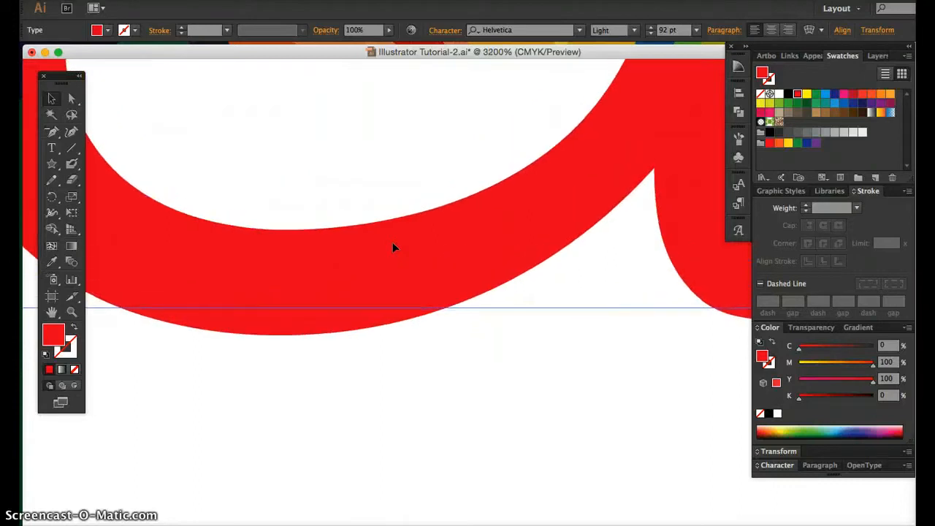
# - Examine the curved edges of the red letter "a" at 6400% magnification and return to the full artboard
pyautogui.scroll(10, 275, 272)
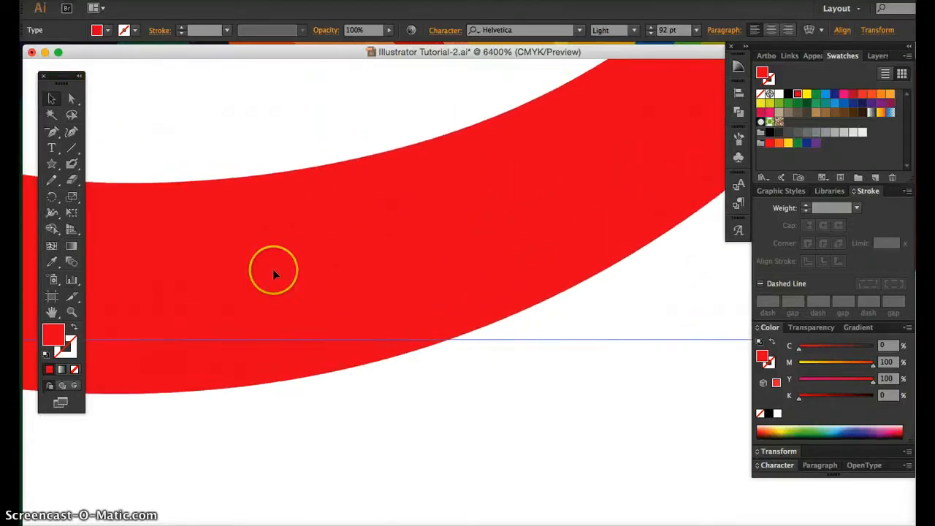
pyautogui.scroll(15, 274, 274)
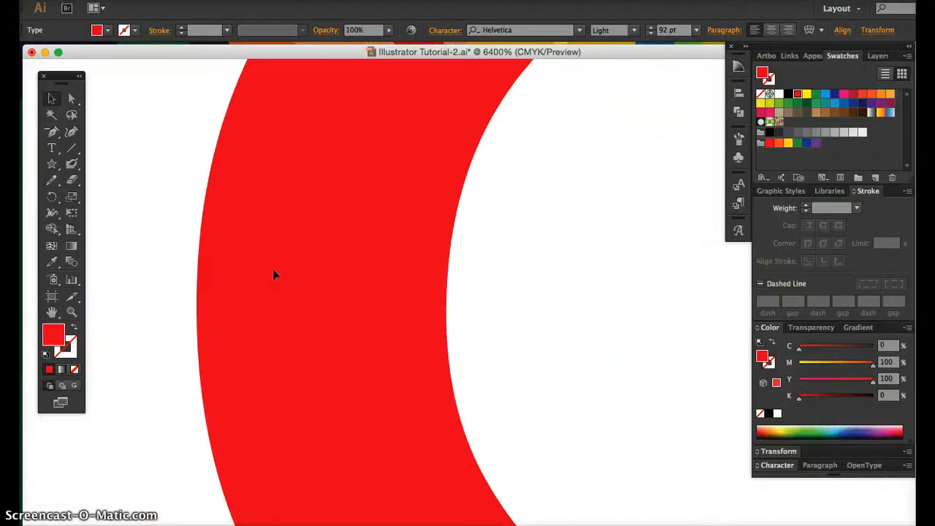
pyautogui.hscroll(15, 274, 274)
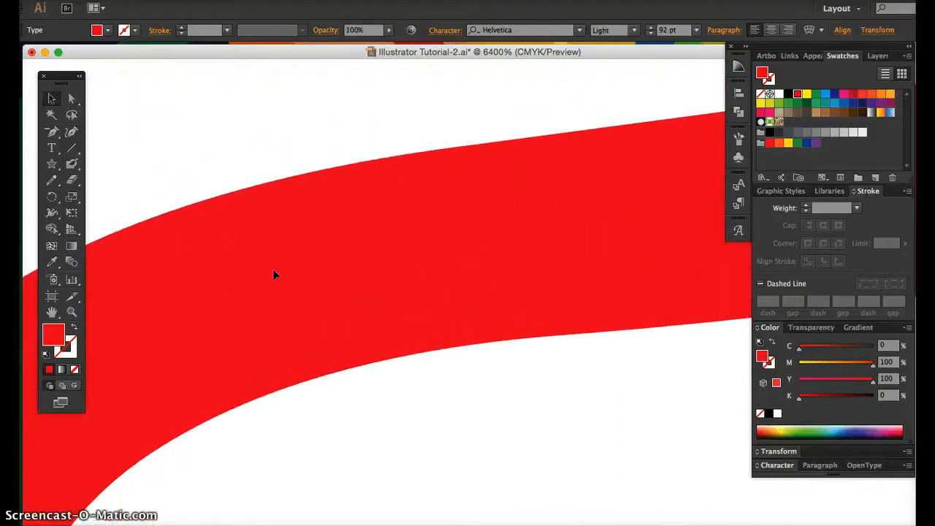
pyautogui.scroll(15, 274, 274)
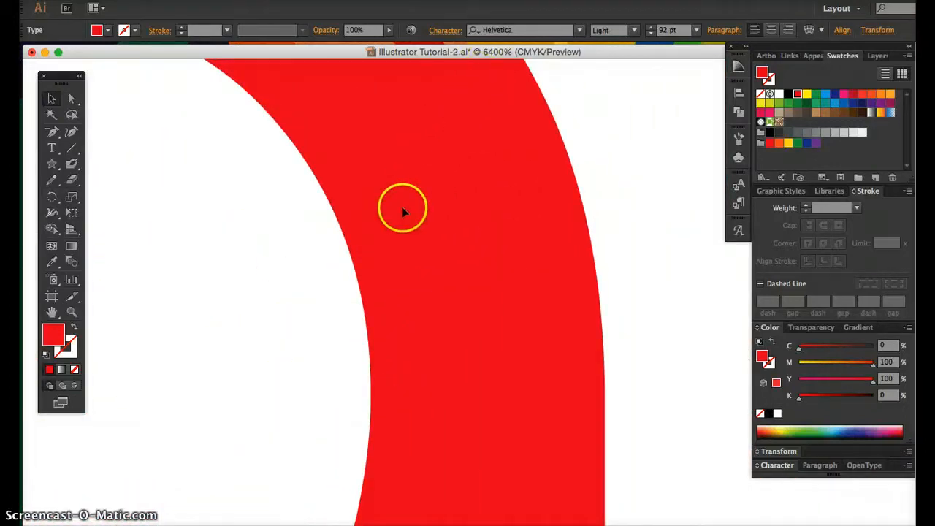
pyautogui.scroll(-8, 363, 236)
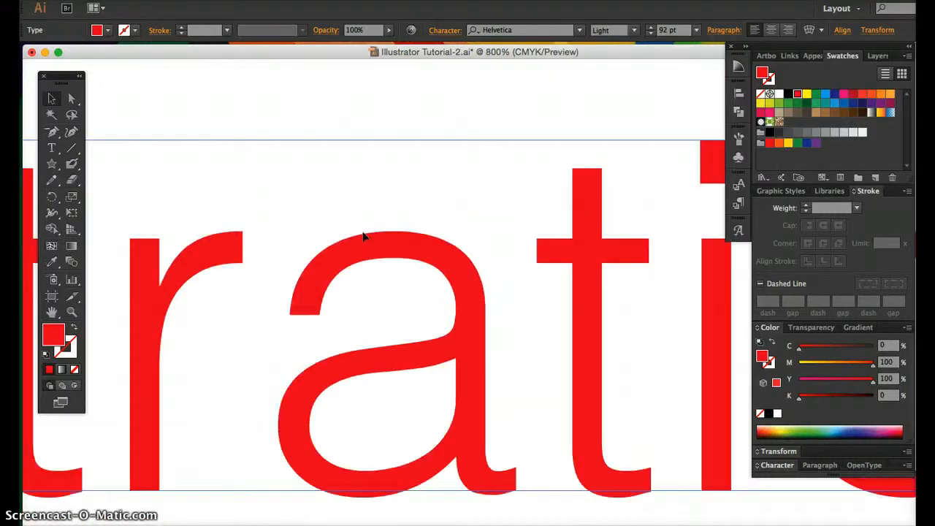
pyautogui.scroll(-4, 363, 236)
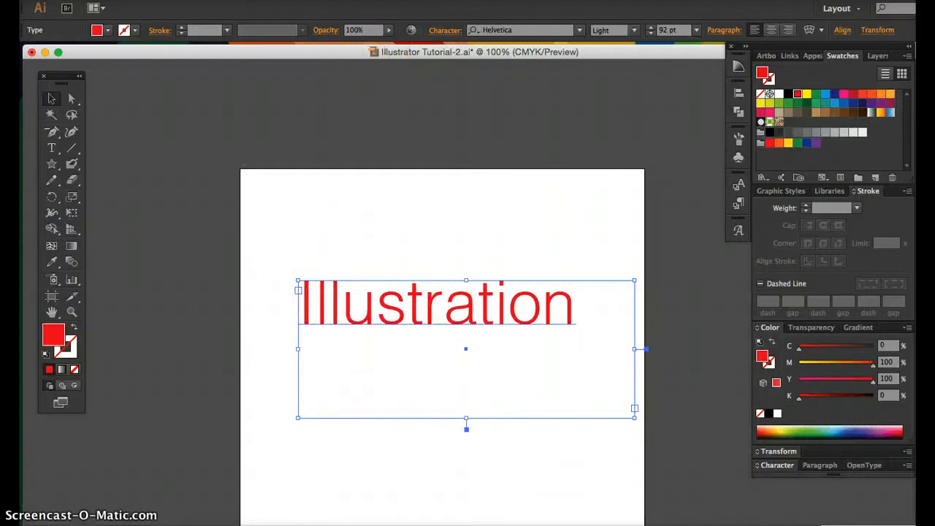
# - View the available zoom commands, and move the Illustration text up near the top of the artboard
pyautogui.click(323, 0)
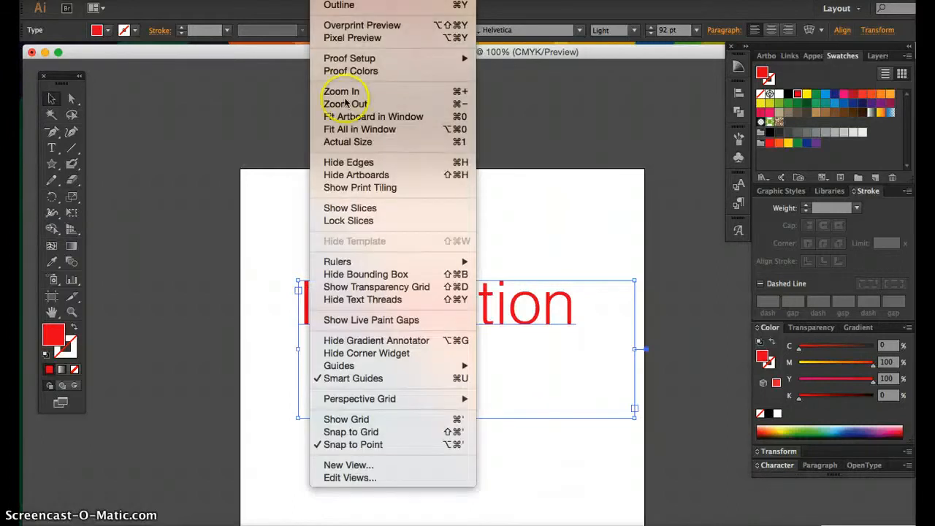
pyautogui.click(564, 132)
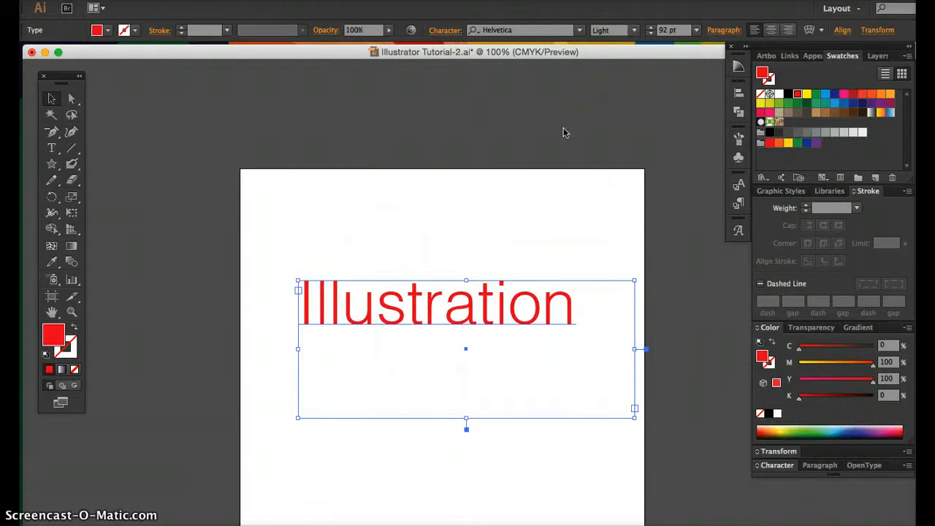
pyautogui.press('super+minus')
pyautogui.press('super+equal')
pyautogui.press('super+equal')
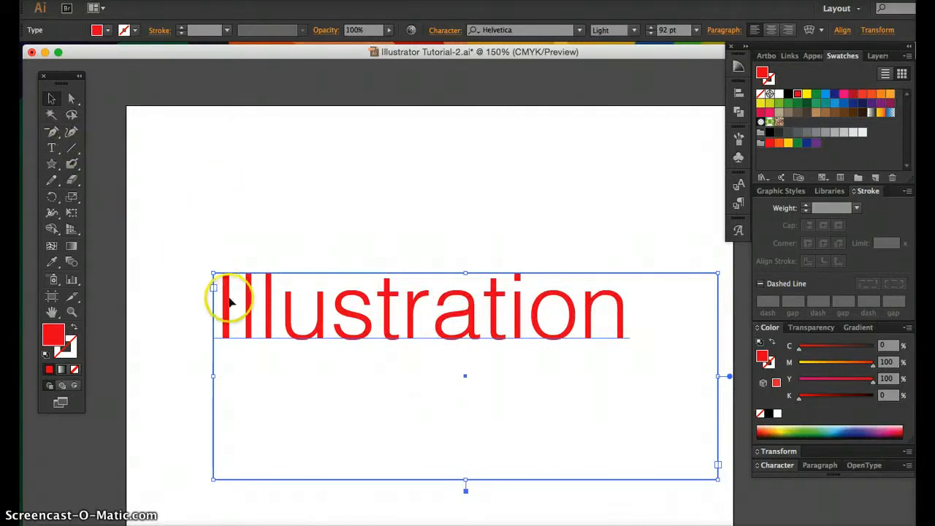
pyautogui.moveTo(226, 300); pyautogui.dragTo(217, 200)
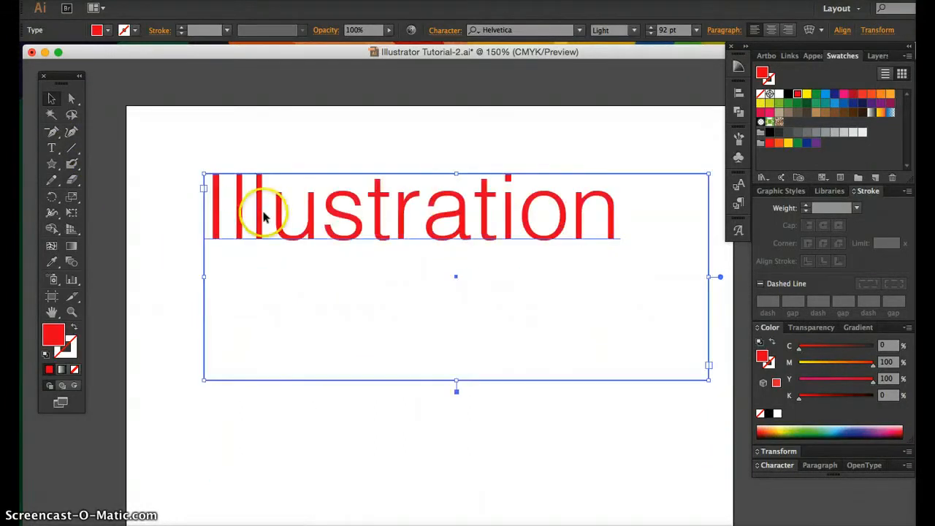
# - Try centre and right alignment on the whole Illustration text, and restore left alignment
pyautogui.doubleClick(264, 218)
pyautogui.press('super+a')
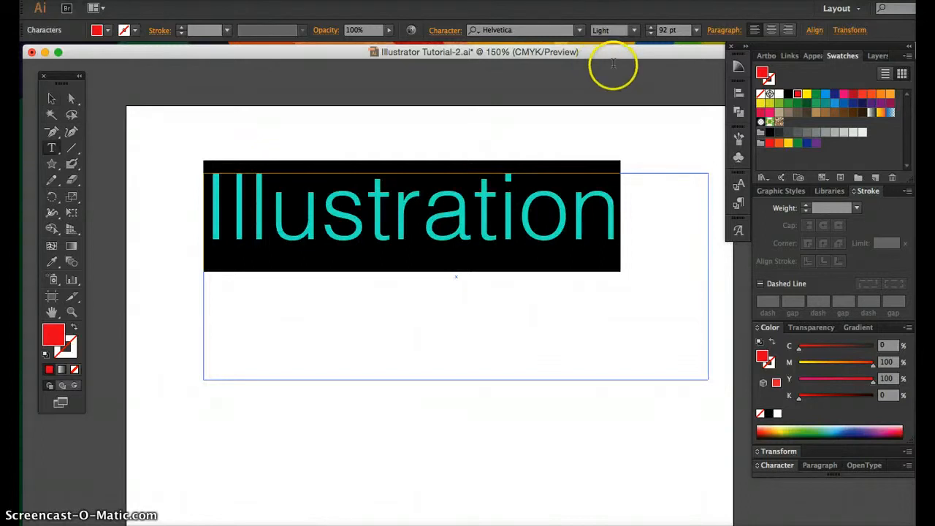
pyautogui.click(772, 31)
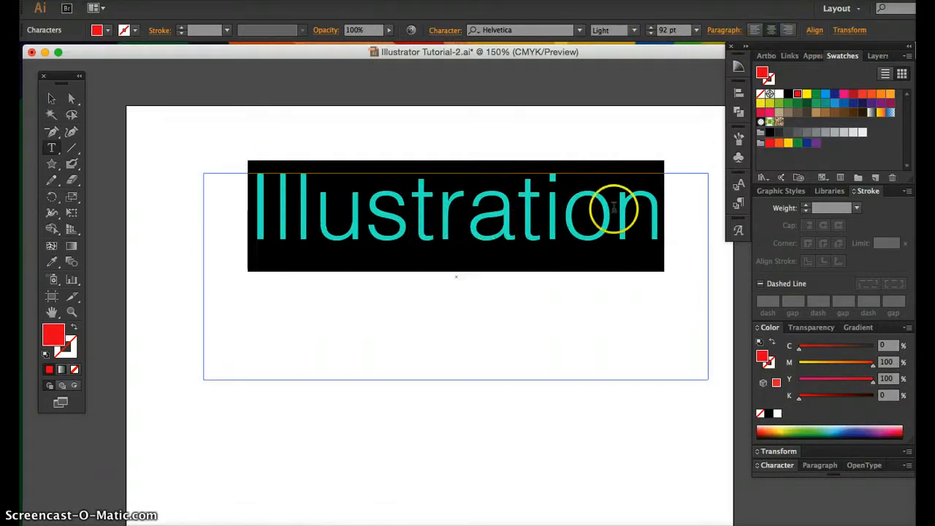
pyautogui.click(789, 30)
pyautogui.click(756, 31)
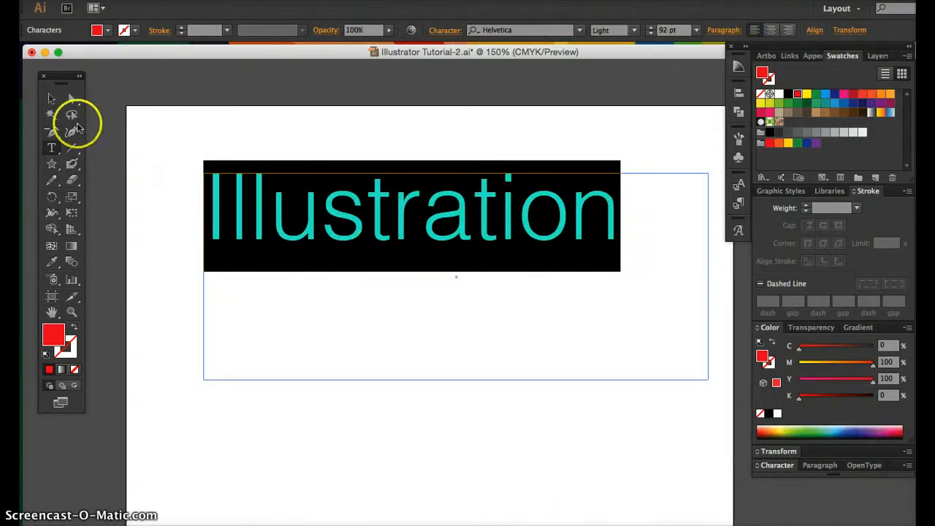
# - Move the Illustration text closer to the artboard's left edge, and narrow its frame before widening it to fit the whole word
pyautogui.click(52, 99)
pyautogui.moveTo(318, 236); pyautogui.dragTo(274, 256)
pyautogui.moveTo(666, 375); pyautogui.dragTo(430, 362)
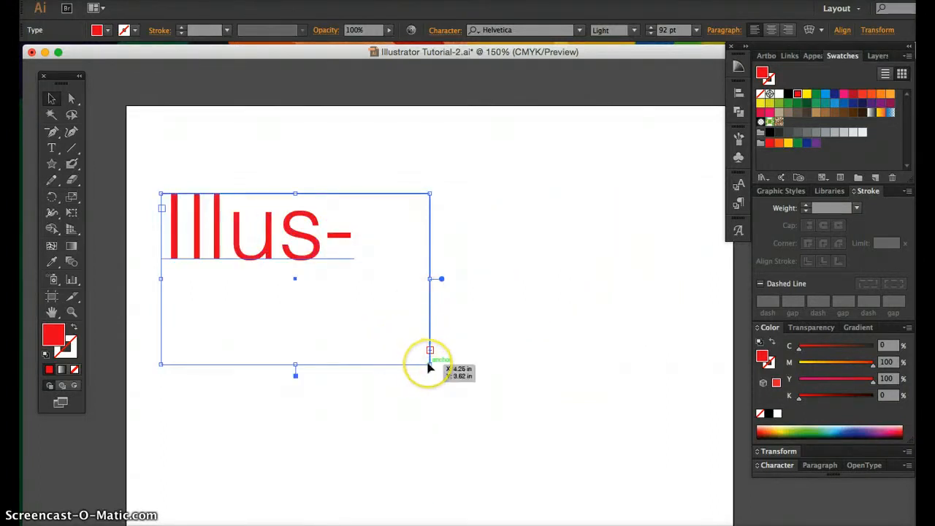
pyautogui.moveTo(430, 364); pyautogui.dragTo(711, 389)
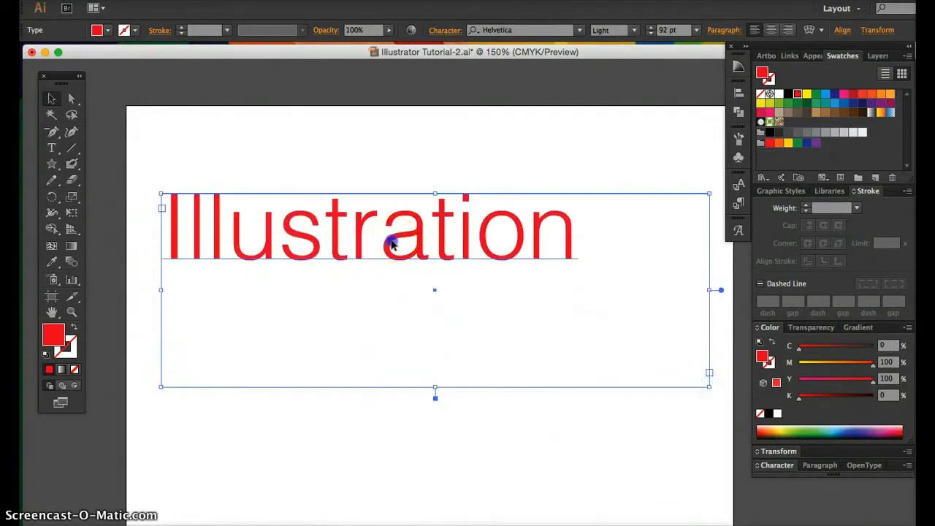
# - Enlarge the Illustration text to 202 pt and widen its frame until the whole word fits on one line
pyautogui.doubleClick(393, 243)
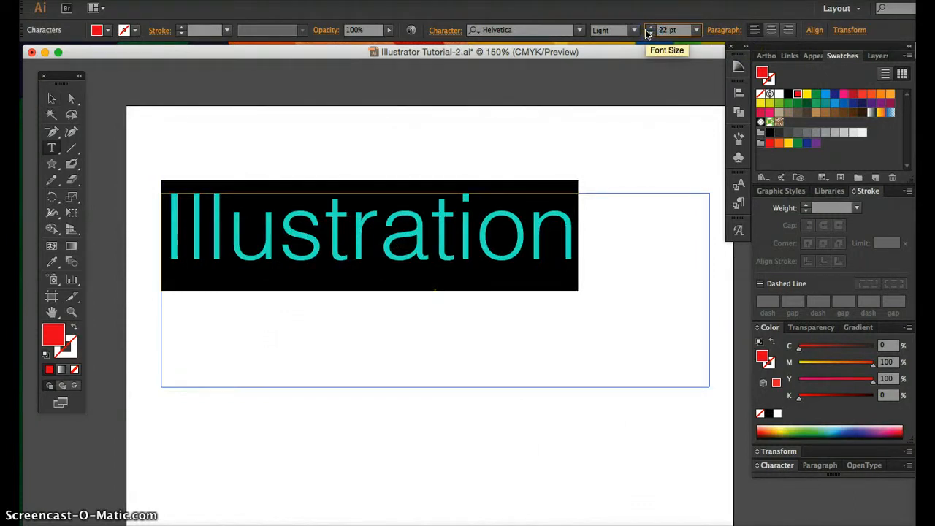
pyautogui.press('Return')
pyautogui.click(417, 209)
pyautogui.press('super+minus')
pyautogui.press('super+minus')
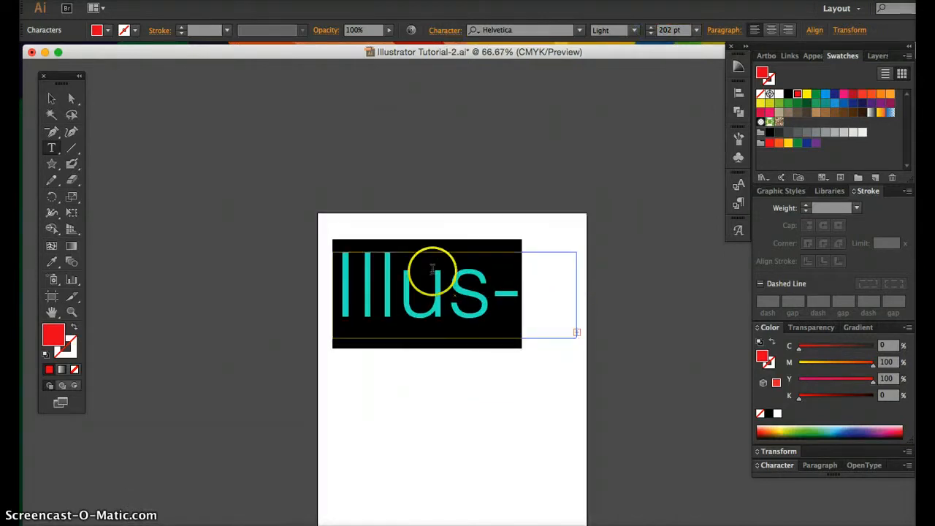
pyautogui.click(50, 98)
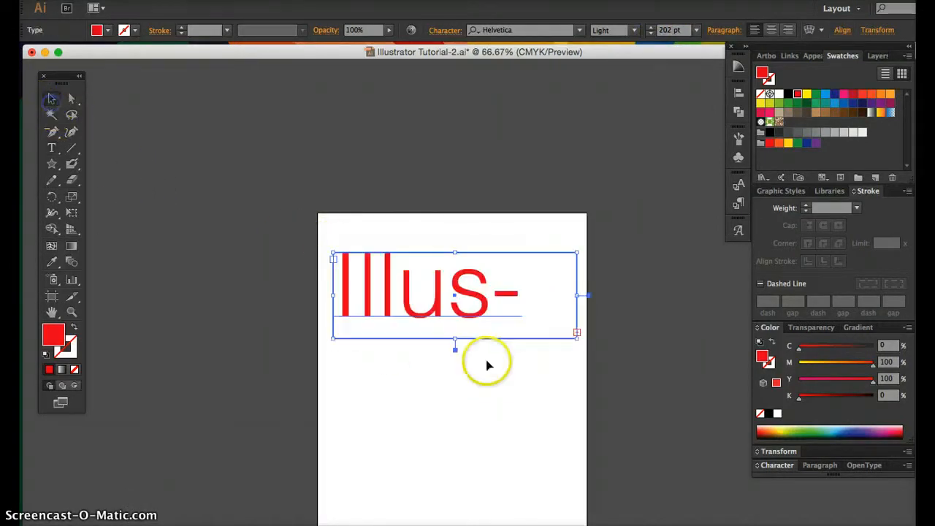
pyautogui.moveTo(578, 338); pyautogui.dragTo(640, 338)
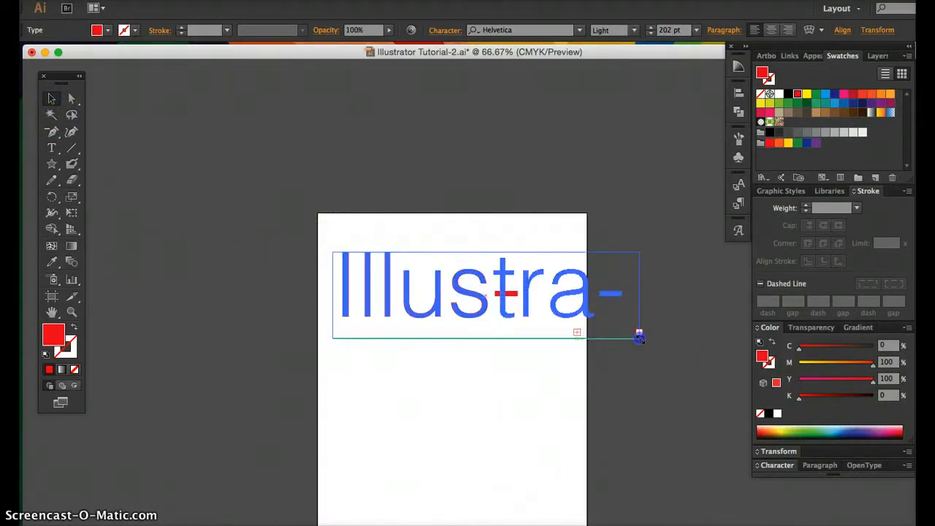
pyautogui.moveTo(730, 337); pyautogui.dragTo(745, 336)
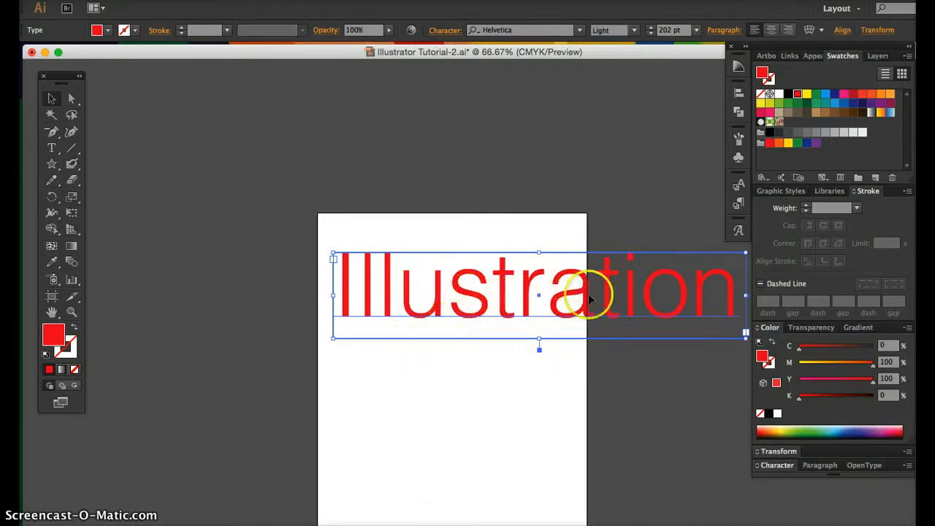
# - Set the Illustration text's font size to 98 pt and shrink its frame closely around the word
pyautogui.click(669, 32)
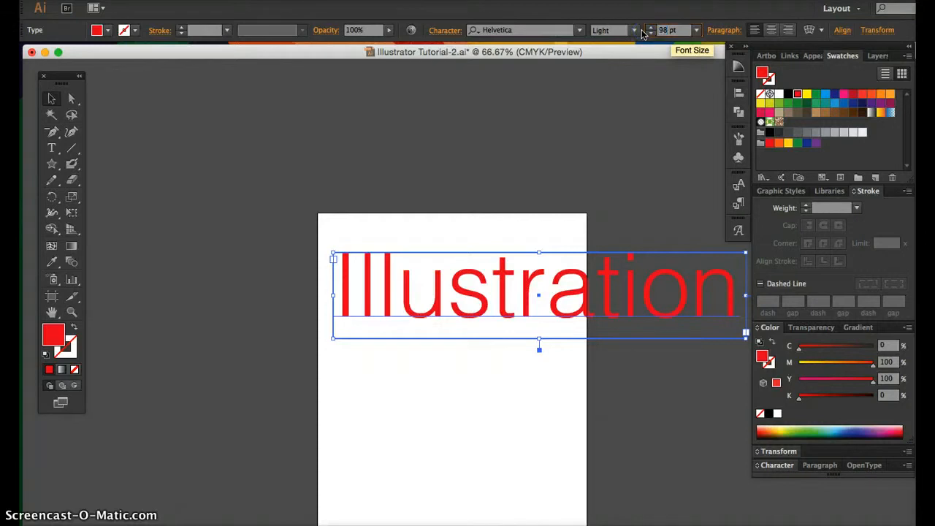
pyautogui.write('98')
pyautogui.press('Return')
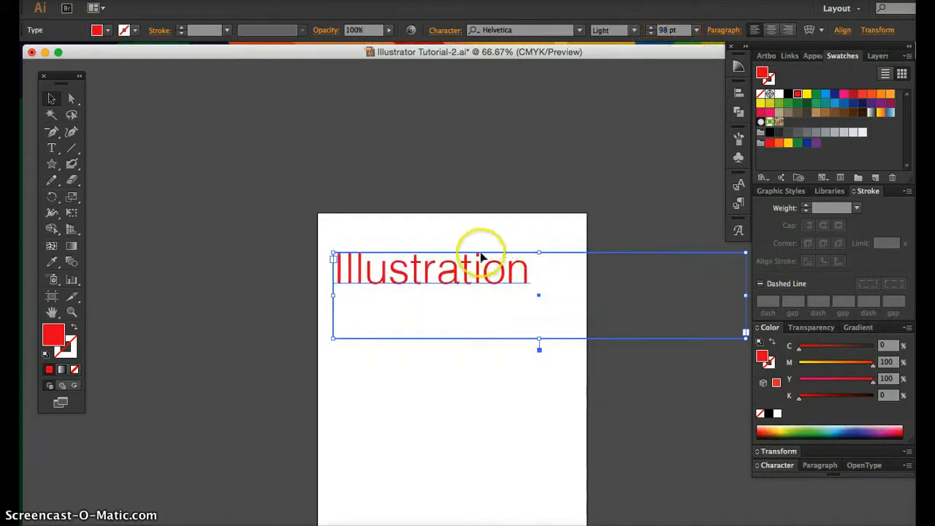
pyautogui.moveTo(747, 334); pyautogui.dragTo(547, 310)
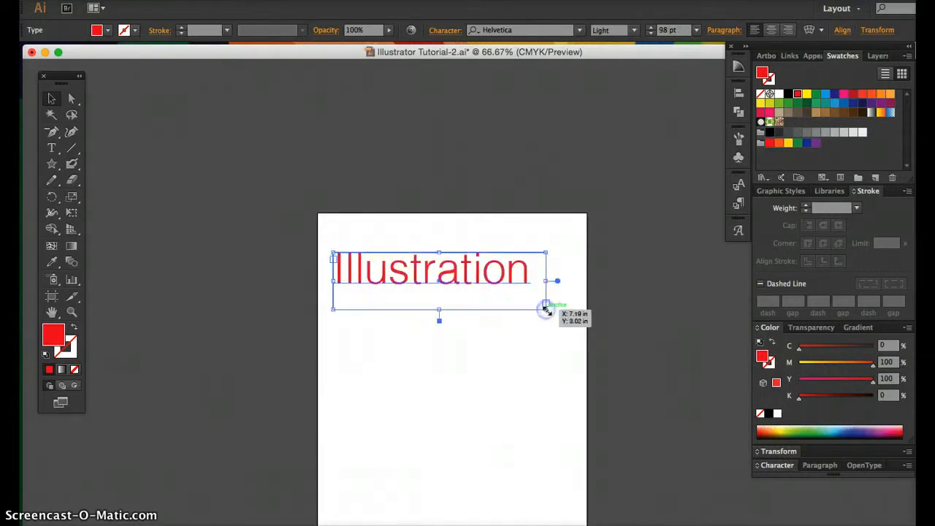
pyautogui.click(475, 324)
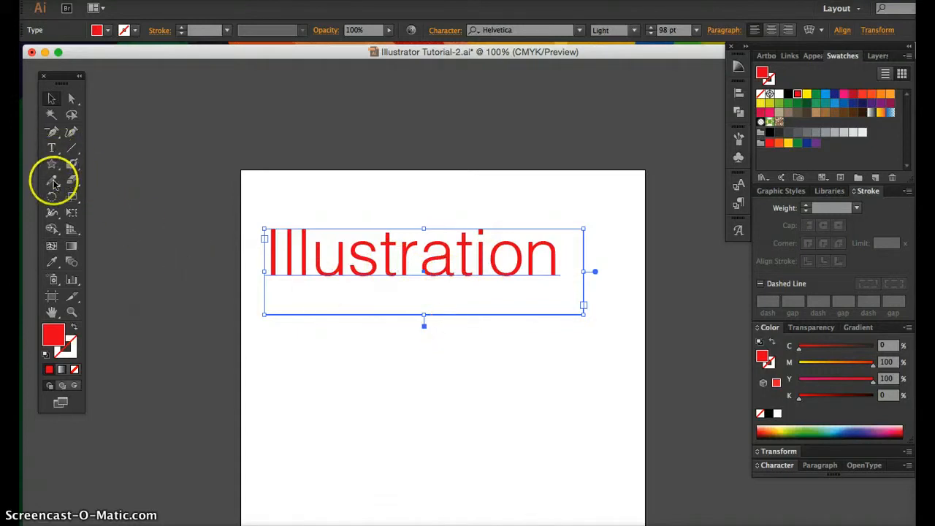
# - Draw a rounded rectangle over the middle of the Illustration text and fill it with the dark brown swatch
pyautogui.moveTo(52, 167); pyautogui.dragTo(88, 180)
pyautogui.moveTo(367, 234); pyautogui.dragTo(517, 336)
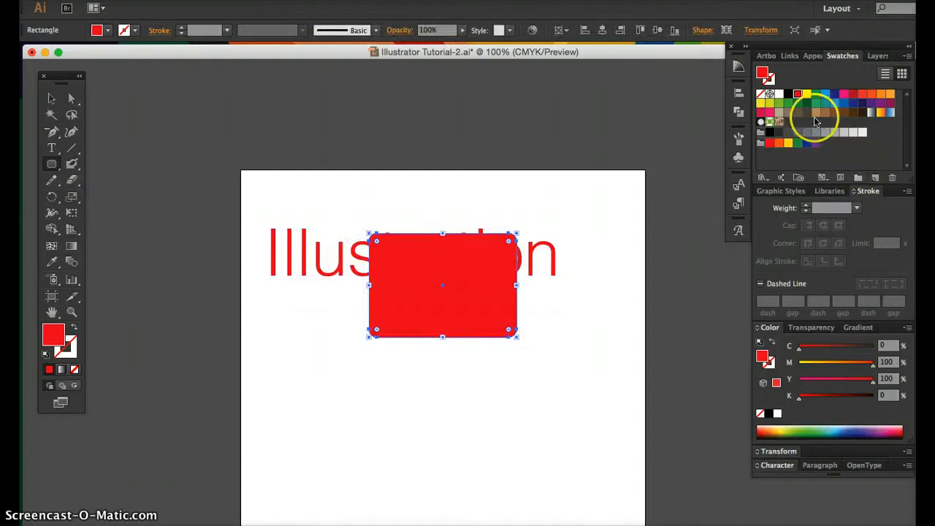
pyautogui.click(807, 114)
# - Draw a circle over the start of the word, fill it with yellow and move it below the text
pyautogui.moveTo(51, 163); pyautogui.dragTo(94, 194)
pyautogui.moveTo(241, 218); pyautogui.dragTo(322, 304)
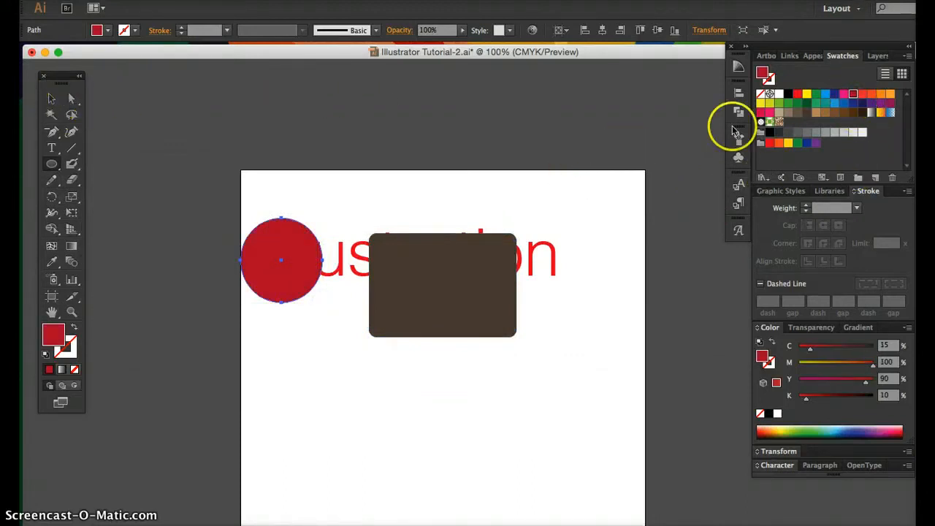
pyautogui.click(806, 94)
pyautogui.click(58, 98)
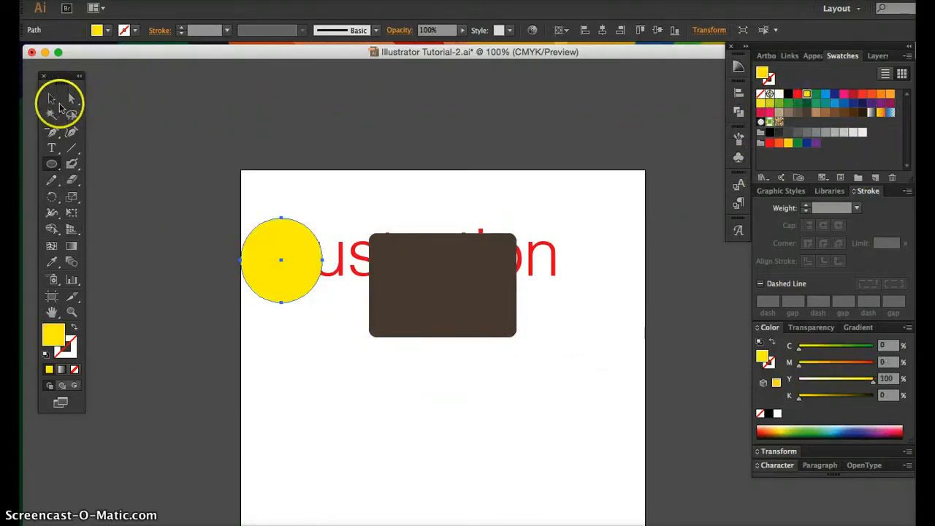
pyautogui.moveTo(285, 252); pyautogui.dragTo(308, 386)
# - Select the rectangle and the text behind it in turn, try moving the rectangle down, and undo that move
pyautogui.click(416, 290)
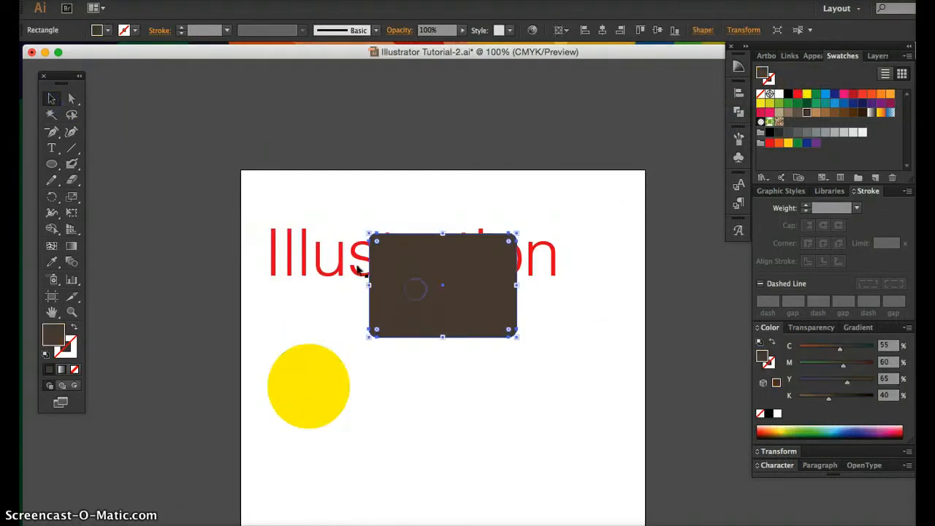
pyautogui.click(358, 270)
pyautogui.click(470, 371)
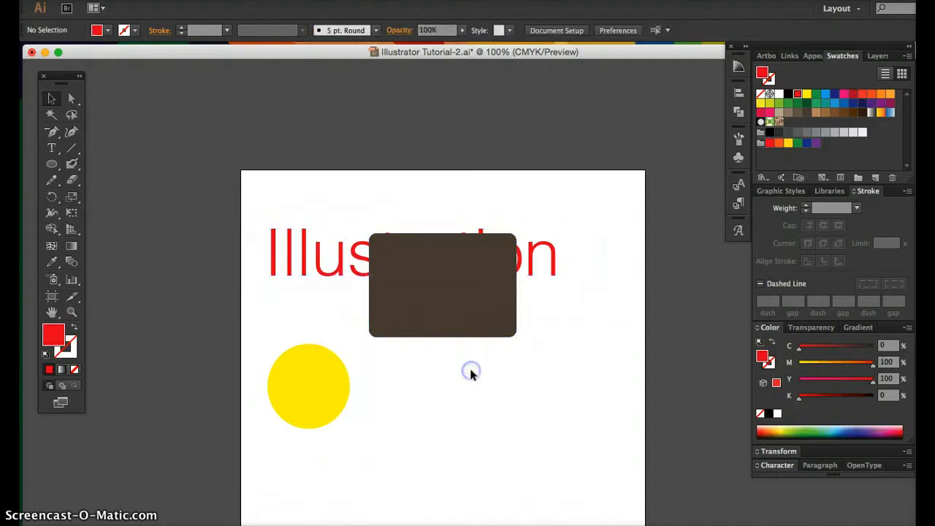
pyautogui.click(371, 261)
pyautogui.click(369, 264)
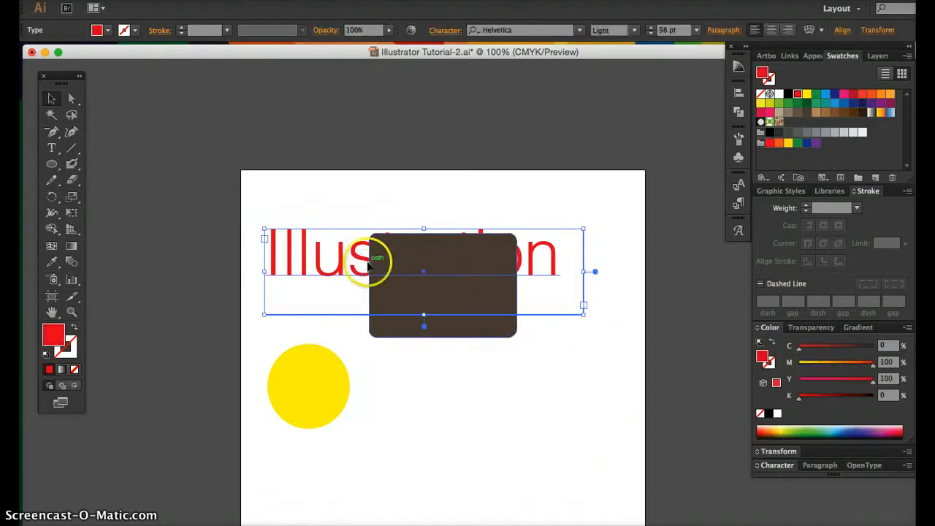
pyautogui.moveTo(434, 285); pyautogui.dragTo(444, 323)
pyautogui.press('super+z')
# - Move the Illustration text slightly down and to the right behind the brown rectangle, and deselect it
pyautogui.click(359, 271)
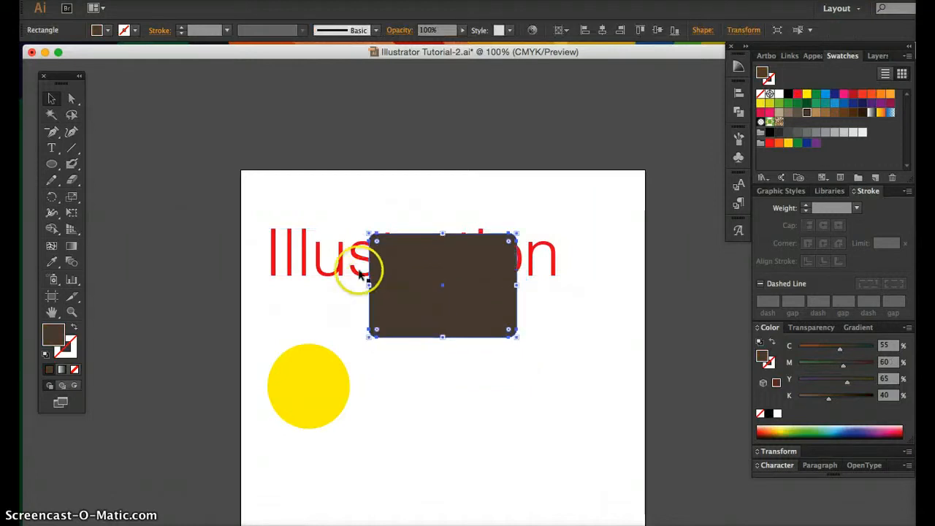
pyautogui.moveTo(418, 273)
pyautogui.mouseDown()
pyautogui.moveTo(462, 338)
pyautogui.moveTo(476, 465)
pyautogui.moveTo(430, 285)
pyautogui.mouseUp()
pyautogui.click(444, 421)
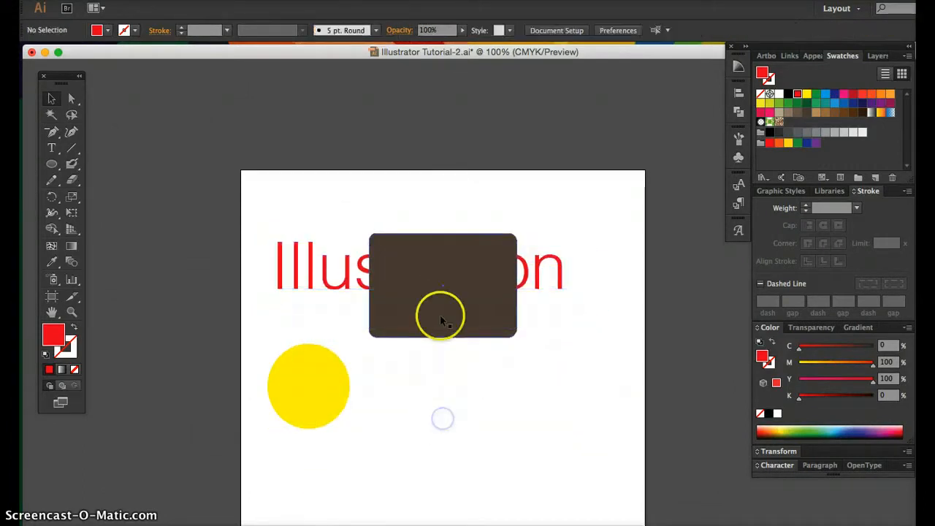
# - Try moving the brown rectangle below the Illustration text to uncover the word, and undo the move
pyautogui.click(351, 284)
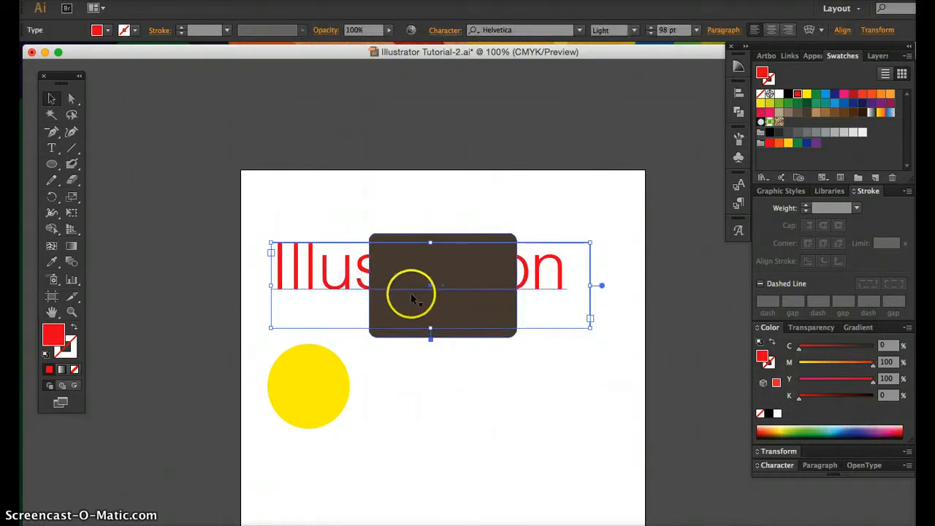
pyautogui.moveTo(509, 285); pyautogui.dragTo(526, 355)
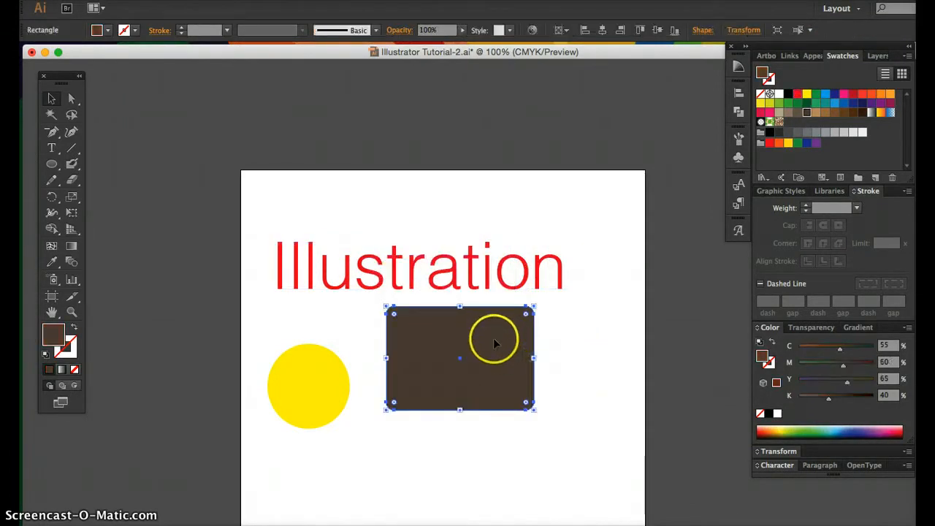
pyautogui.hotkey('ctrl', 'z')
pyautogui.click(533, 292)
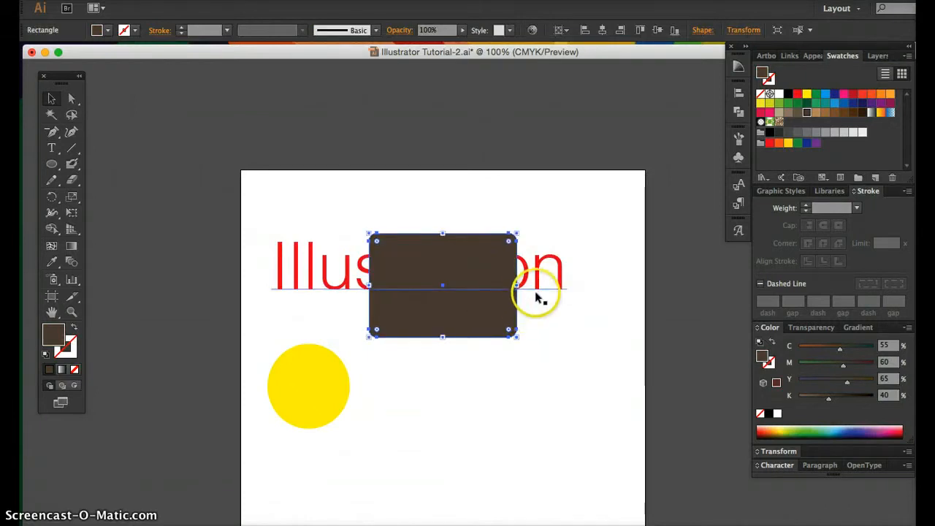
# - Rearrange the objects so the yellow circle overlaps the brown rectangle's lower-right corner and the Illustration text sits just below both
pyautogui.moveTo(442, 287); pyautogui.dragTo(493, 453)
pyautogui.click(449, 307)
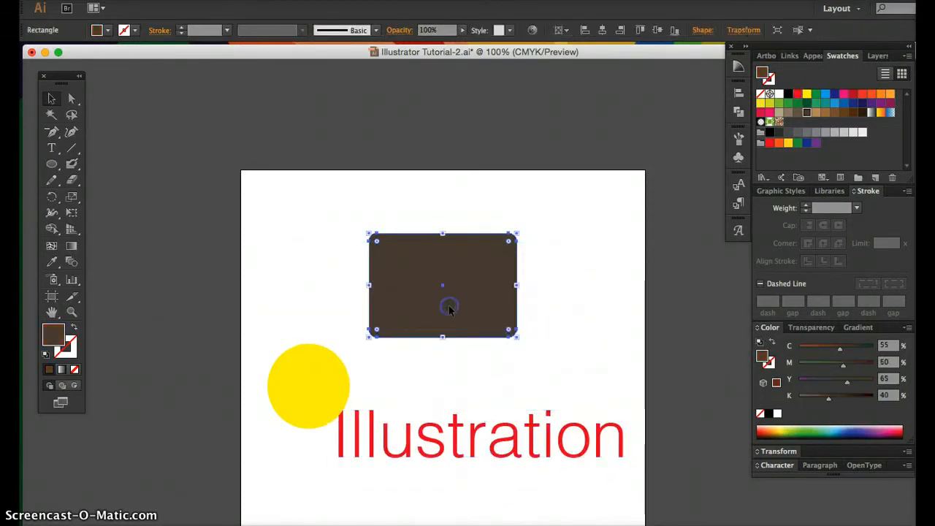
pyautogui.moveTo(442, 287); pyautogui.dragTo(383, 261)
pyautogui.moveTo(344, 358); pyautogui.dragTo(428, 271)
pyautogui.moveTo(417, 445); pyautogui.dragTo(373, 367)
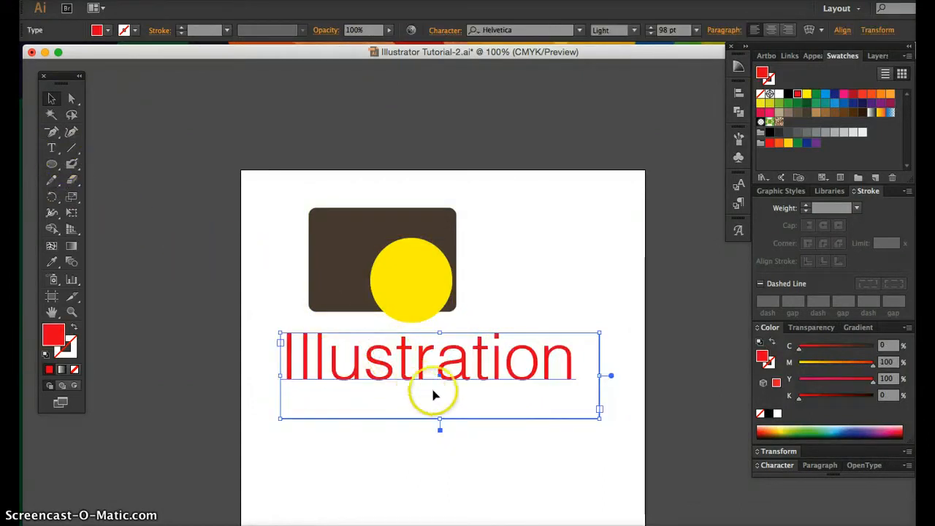
# - Draw a wavy four-point open path with the Pen tool below the Illustration text and apply the default white fill and black stroke
pyautogui.click(59, 156)
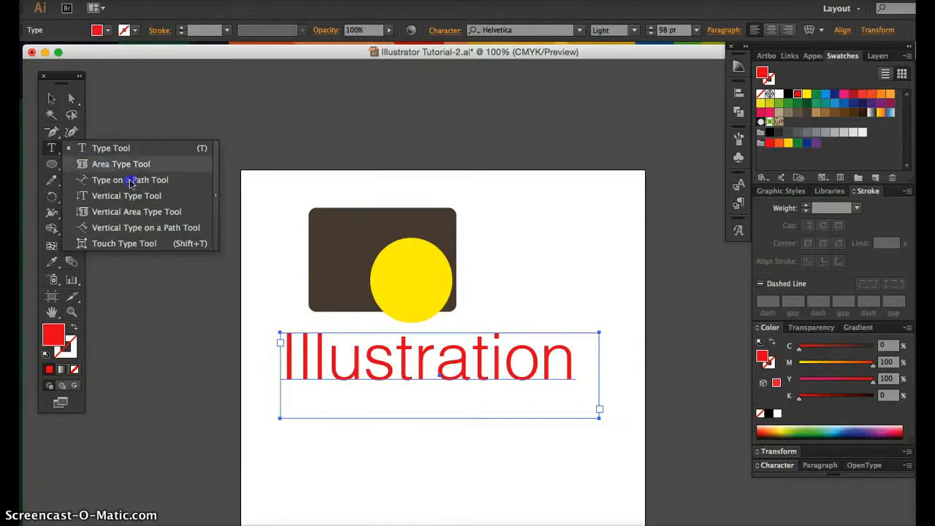
pyautogui.click(52, 155)
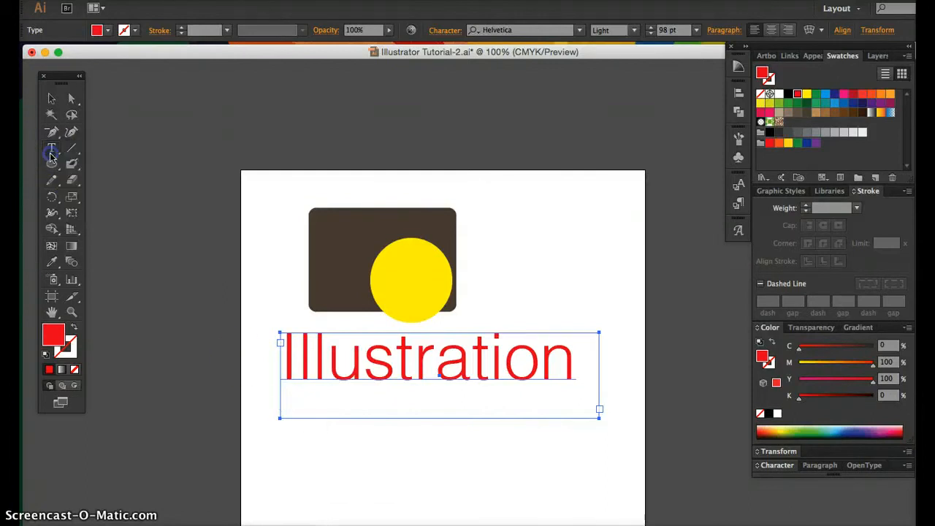
pyautogui.click(52, 133)
pyautogui.click(98, 130)
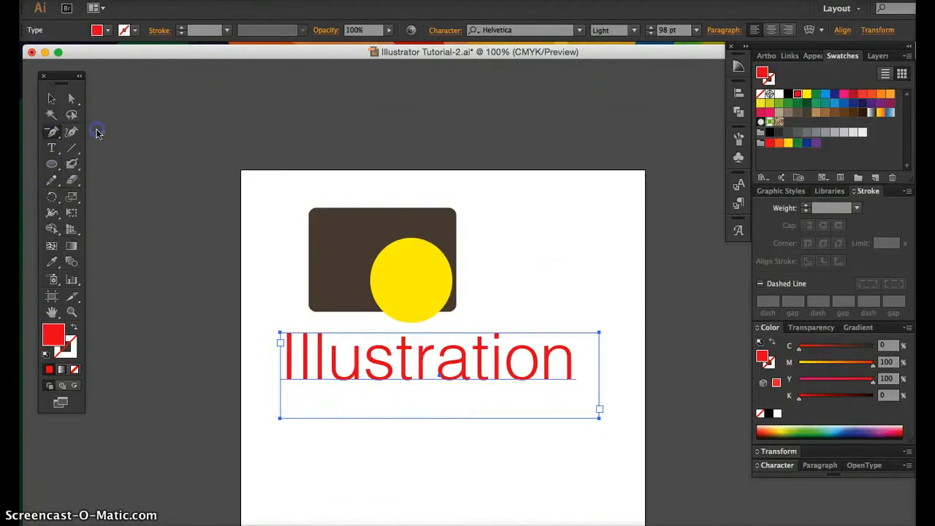
pyautogui.scroll(-1, 308, 377)
pyautogui.click(278, 443)
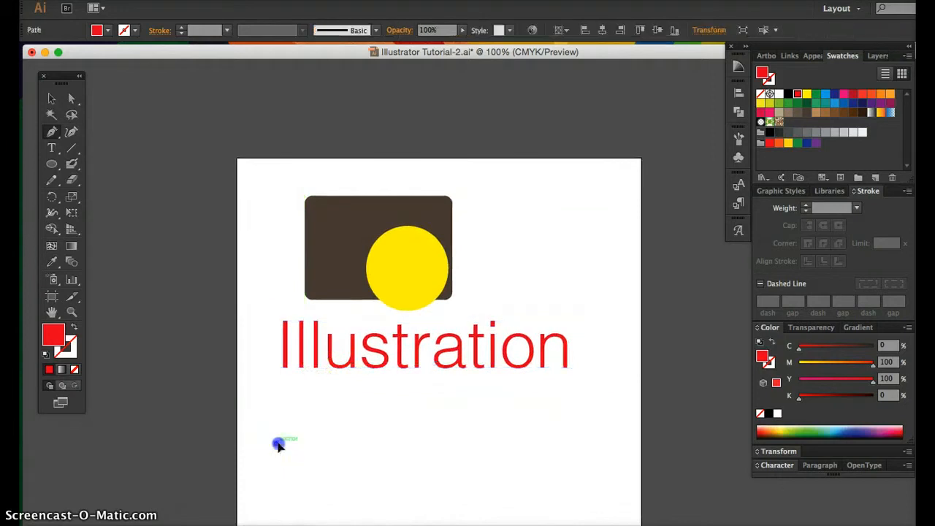
pyautogui.moveTo(366, 443); pyautogui.dragTo(410, 458)
pyautogui.moveTo(541, 443); pyautogui.dragTo(566, 419)
pyautogui.moveTo(622, 406); pyautogui.dragTo(642, 404)
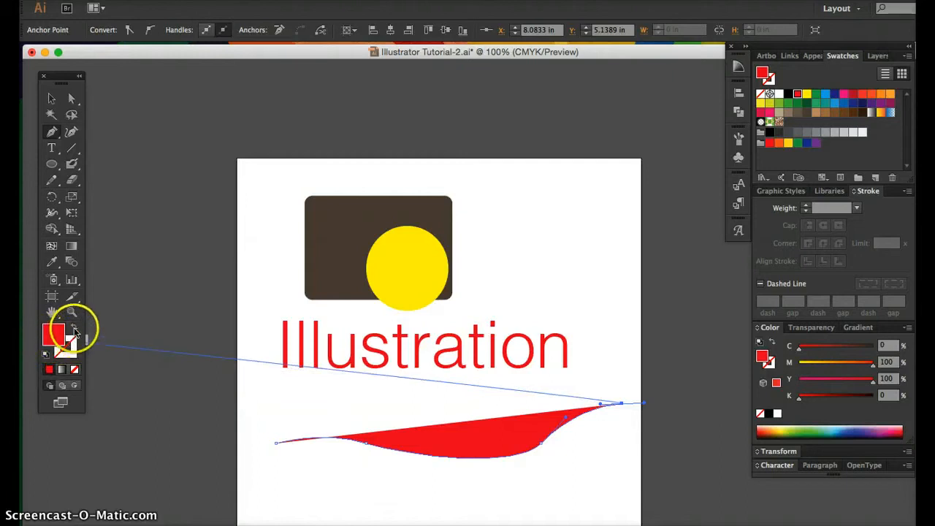
pyautogui.click(45, 354)
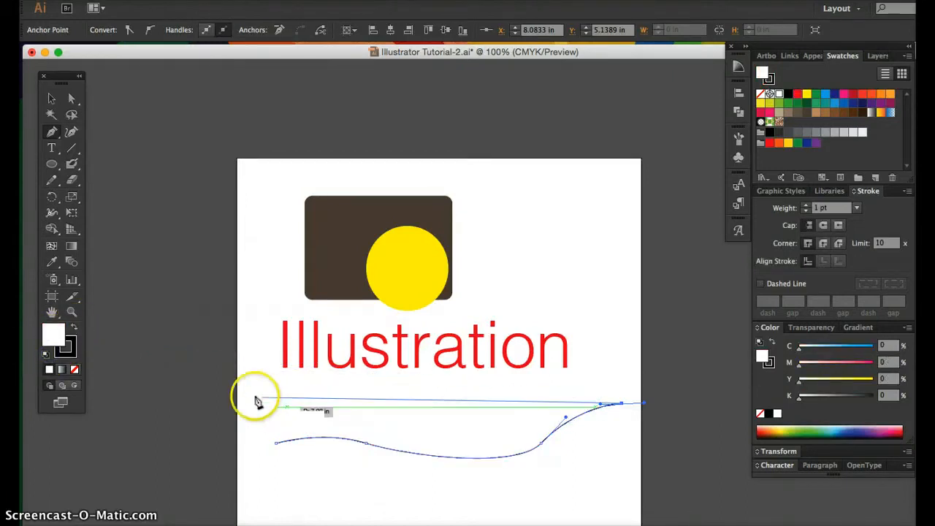
# - Add the text "Test" along the wavy path with the Type on a Path tool, starting near the path's left end
pyautogui.moveTo(51, 148); pyautogui.dragTo(102, 180)
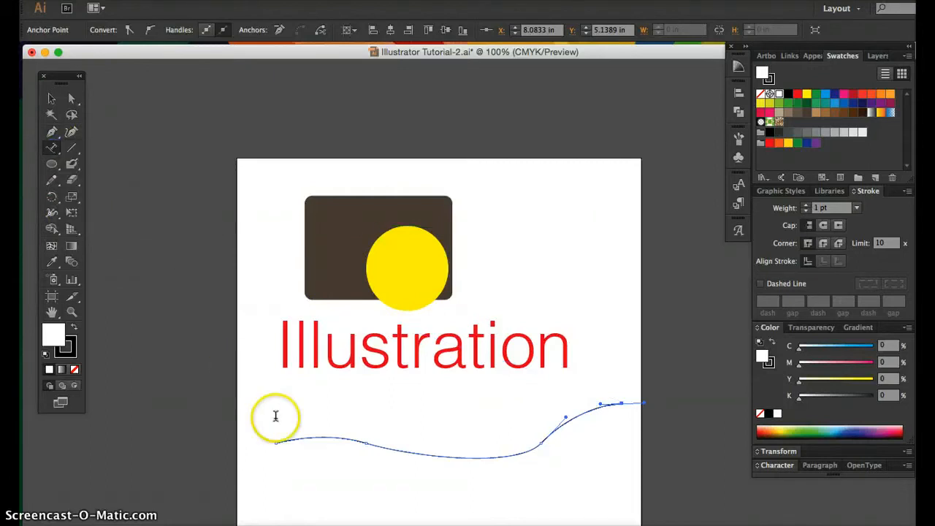
pyautogui.click(297, 440)
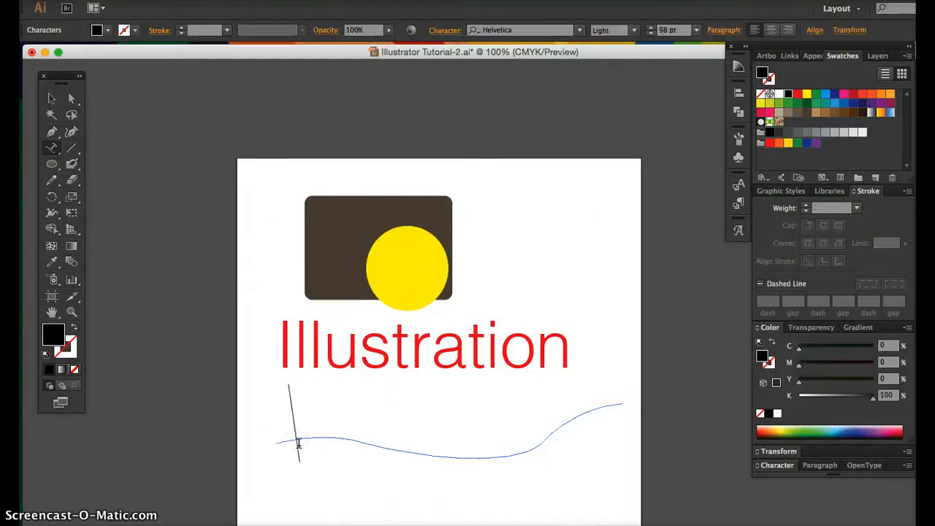
pyautogui.write('Test')
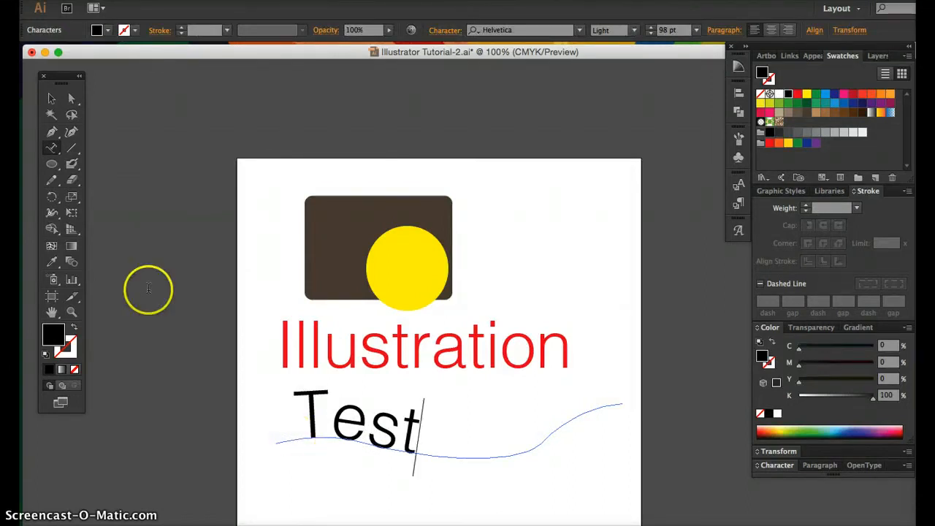
pyautogui.click(56, 150)
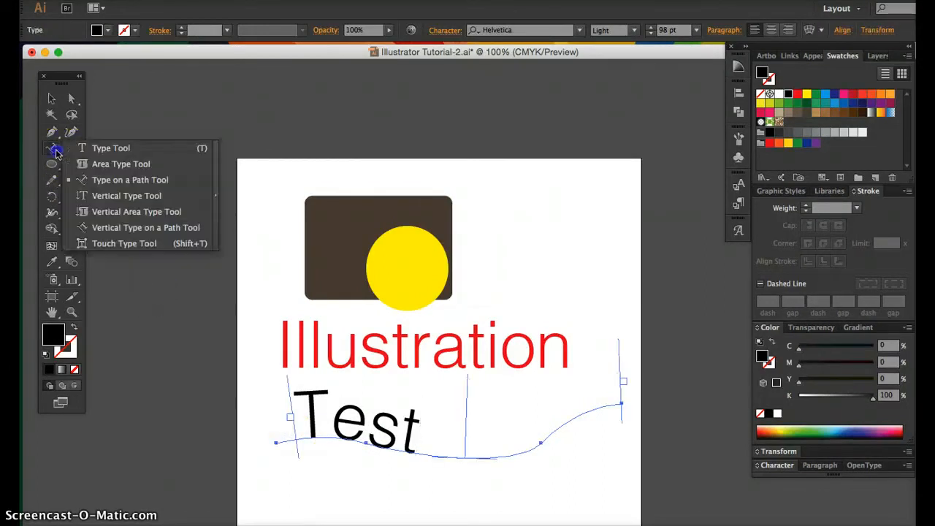